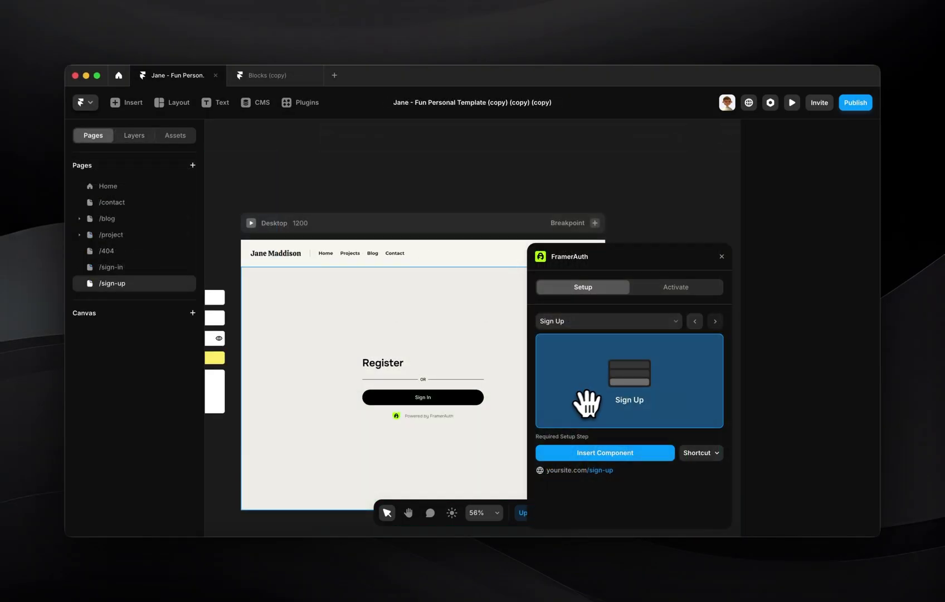
- Drop the FramerAuth Sign Up component onto the canvas and bring up the Home page's green marketing section
left_click_drag(618, 393, 430, 377)
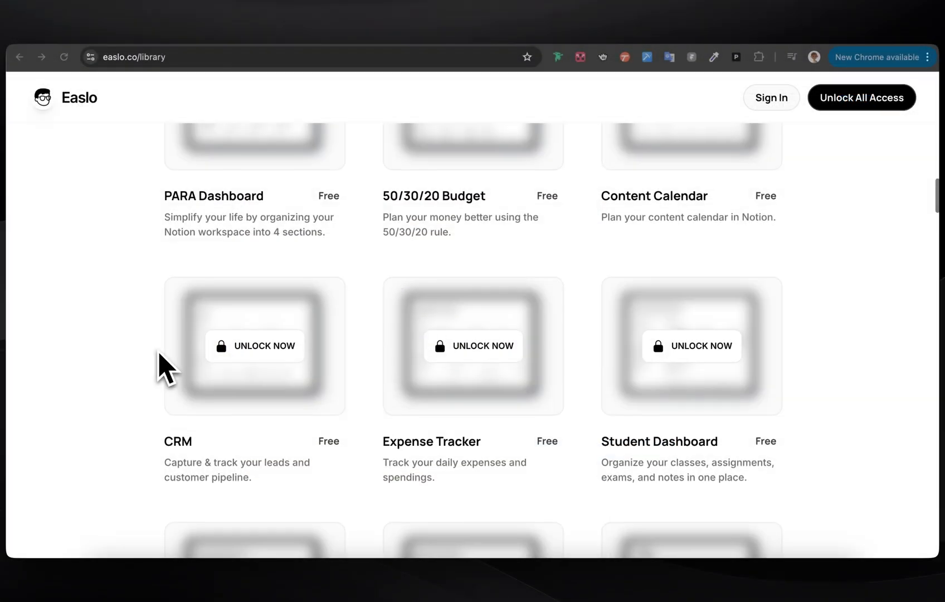
scroll(159, 353, "down", 5)
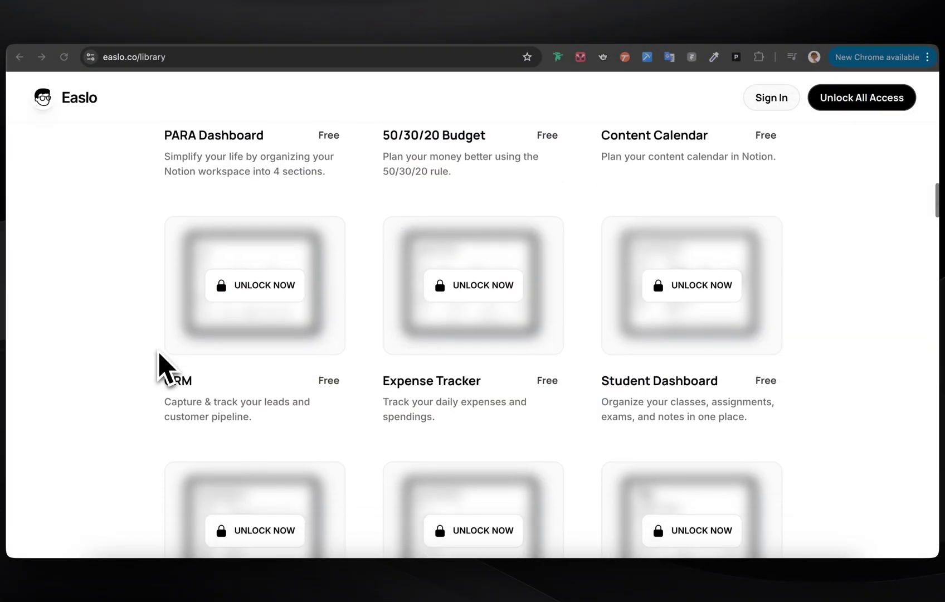
scroll(160, 363, "down", 4)
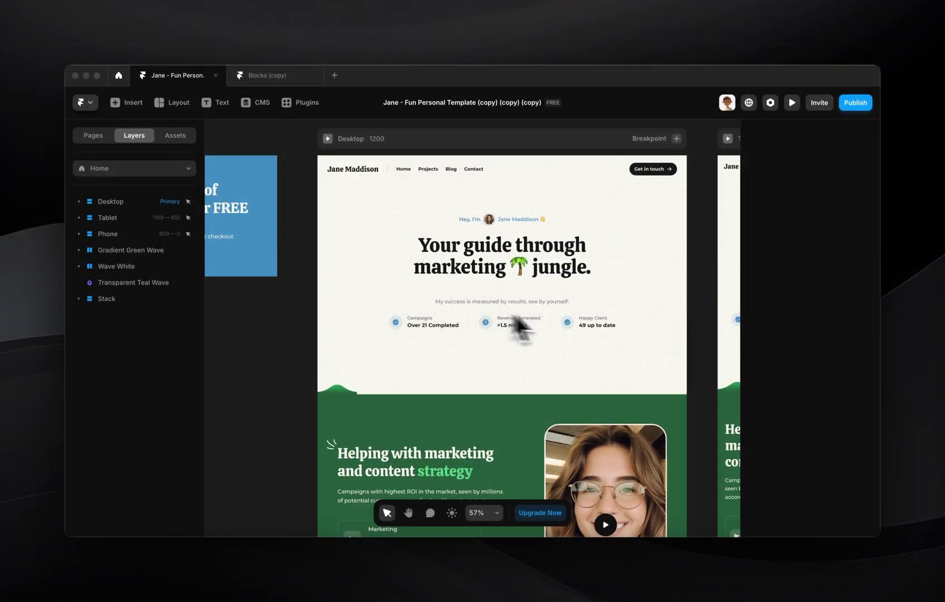
- Scroll to the free eBooks section and select the first card's Unlock Free button
scroll(518, 322, "down", 15)
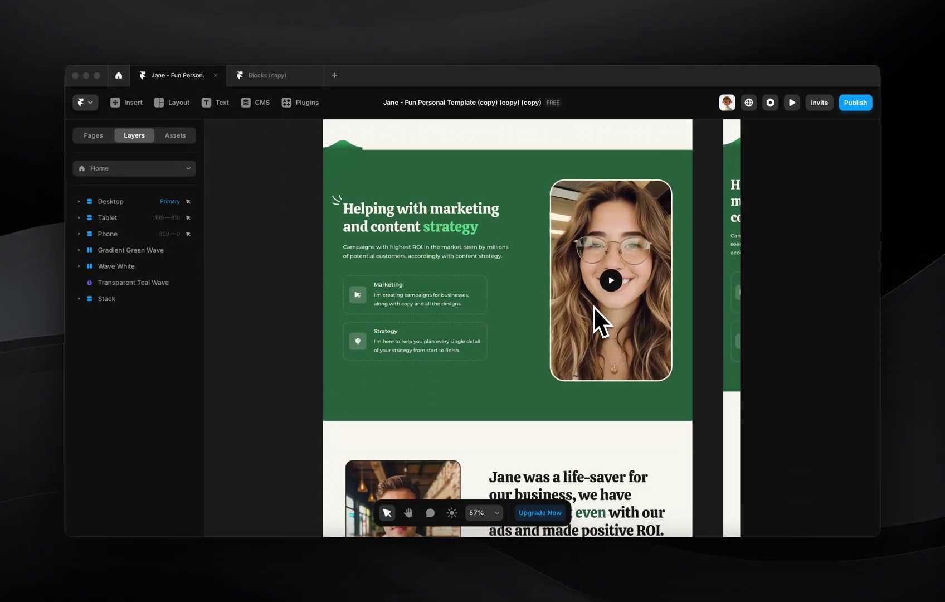
scroll(574, 342, "down", 2)
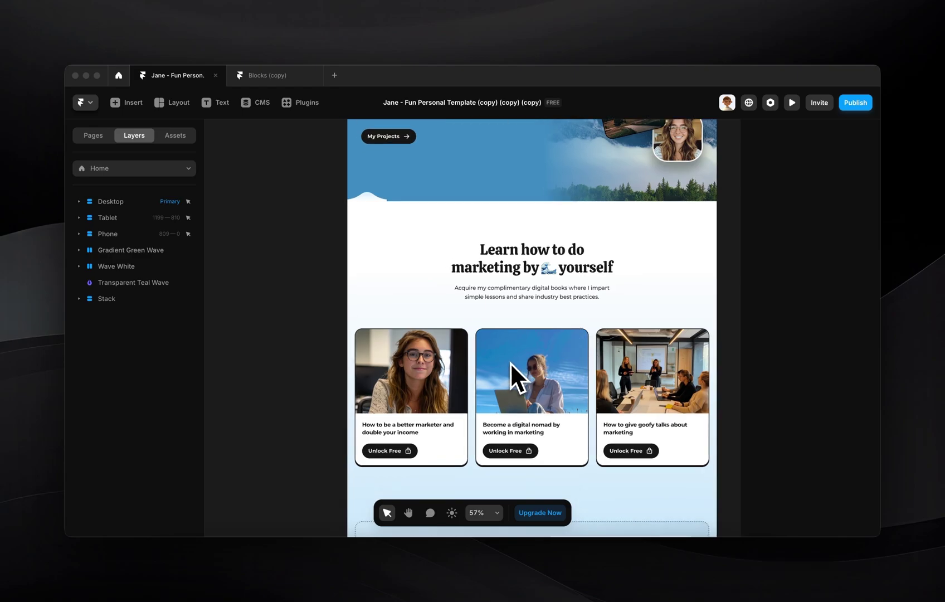
scroll(510, 363, "up", 3)
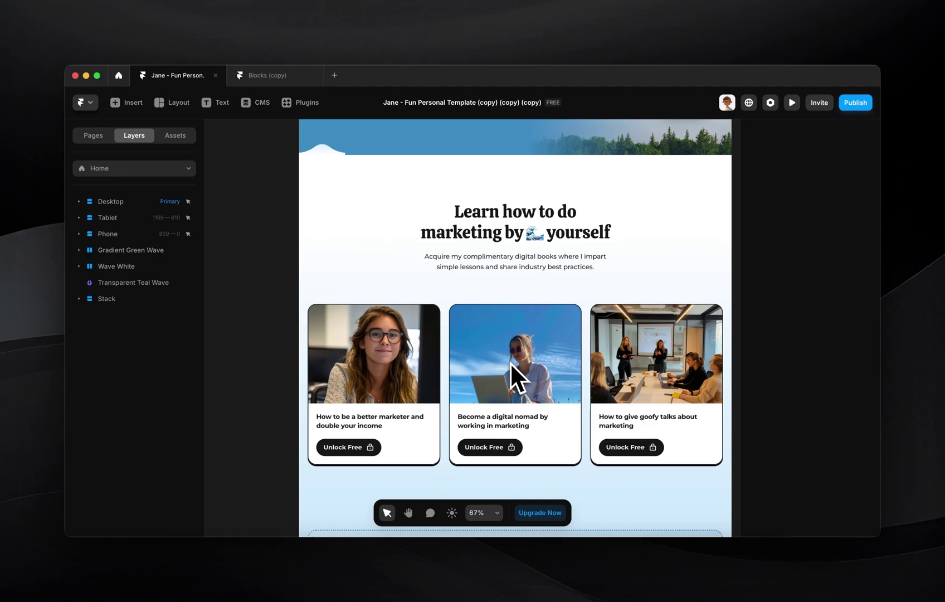
left_click(361, 447)
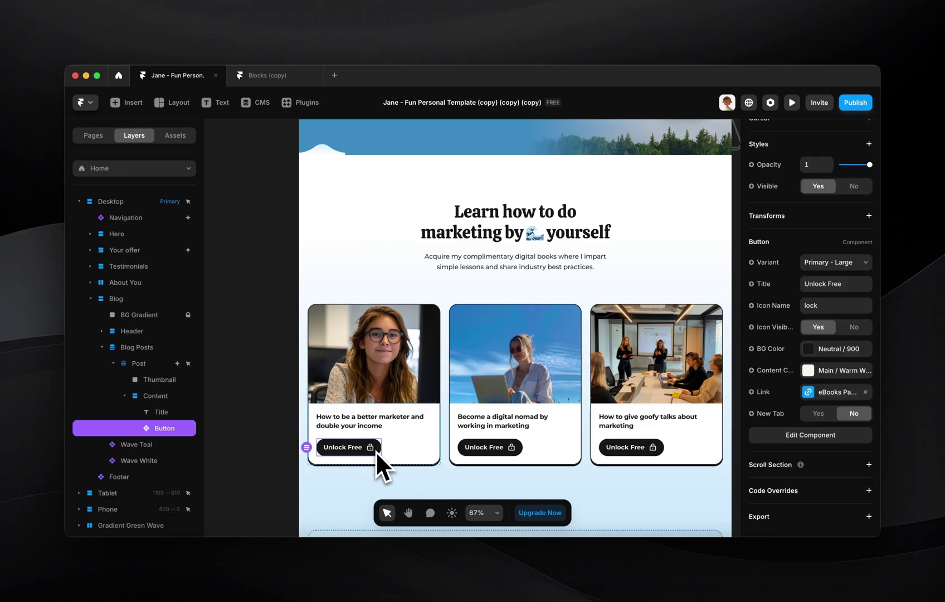
- Launch the FramerAuth plugin from the Plugins search with the Pages list showing
left_click(93, 135)
left_click(300, 102)
left_click(393, 263)
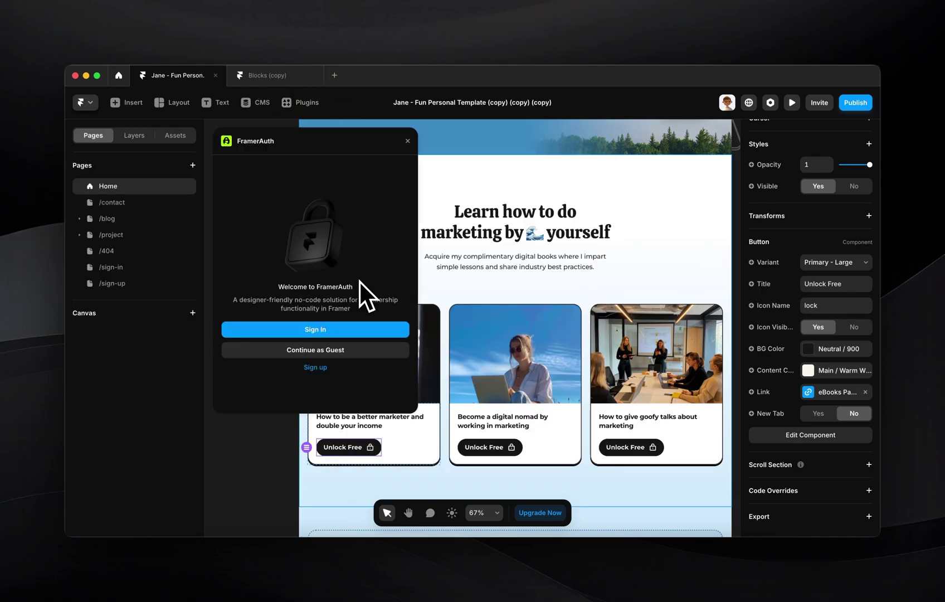
- Continue as guest and place FramerAuth's Sign In form component beside the /sign-in page
left_click(335, 351)
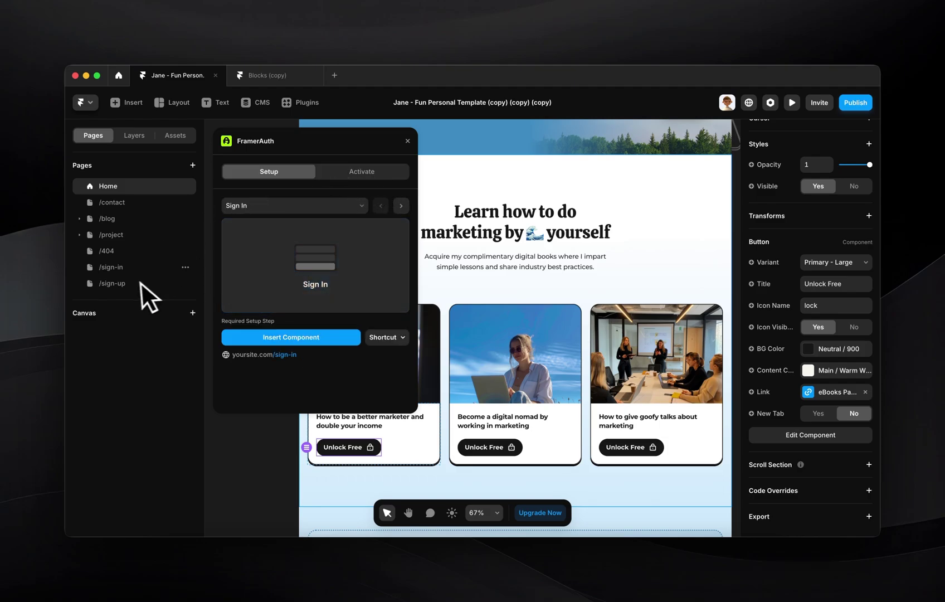
left_click(131, 268)
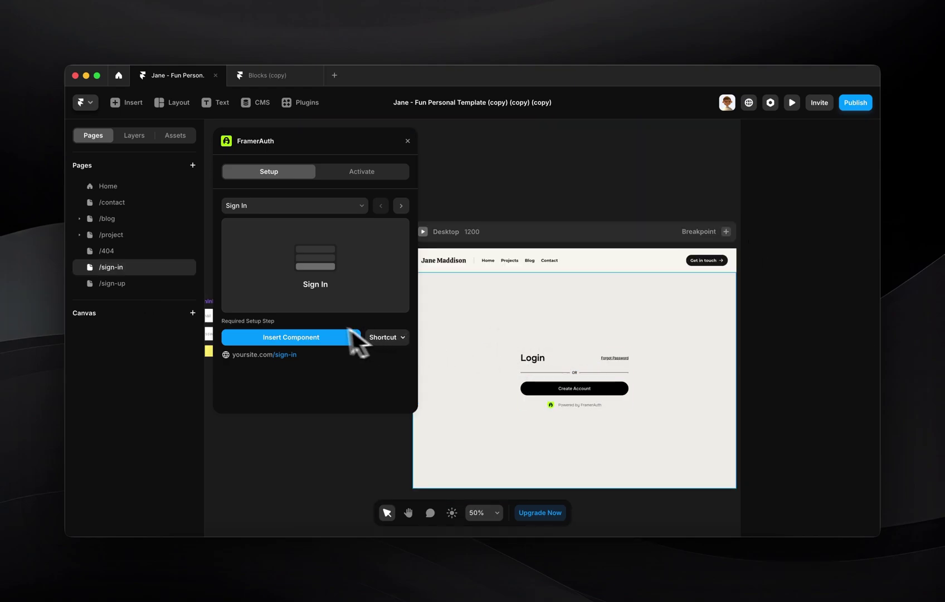
left_click_drag(327, 285, 567, 367)
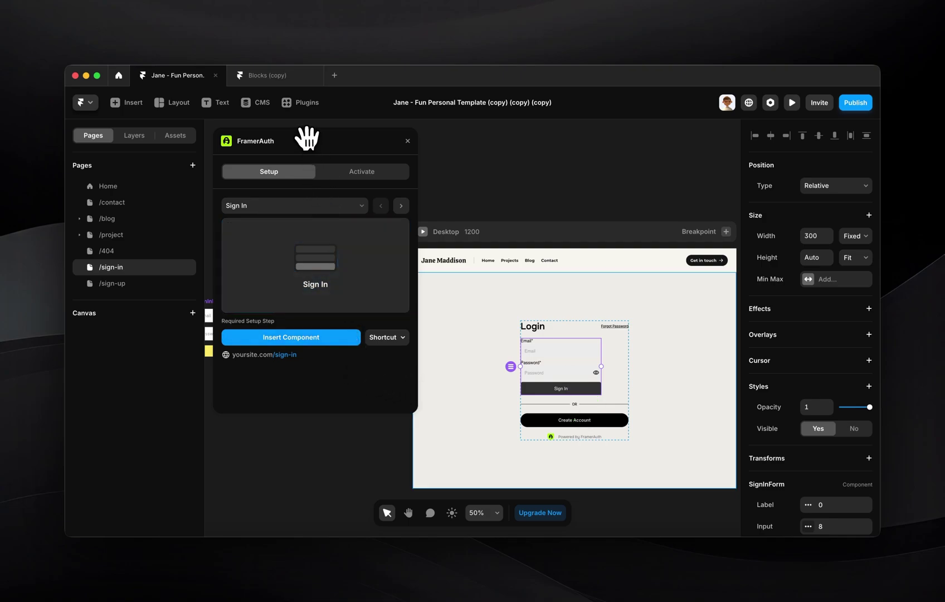
left_click_drag(306, 140, 594, 337)
left_click(274, 344)
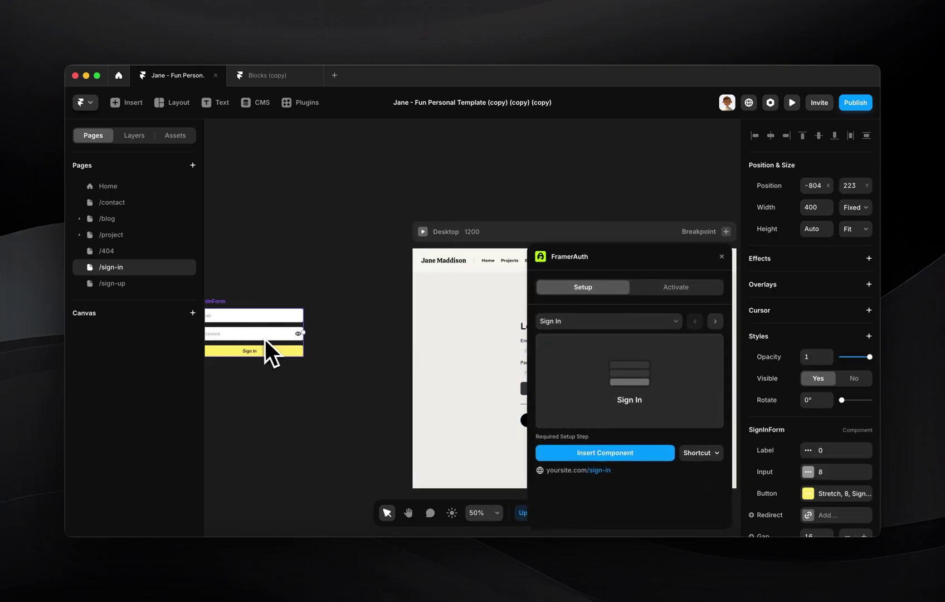
left_click_drag(274, 344, 342, 336)
scroll(341, 337, "right", 2)
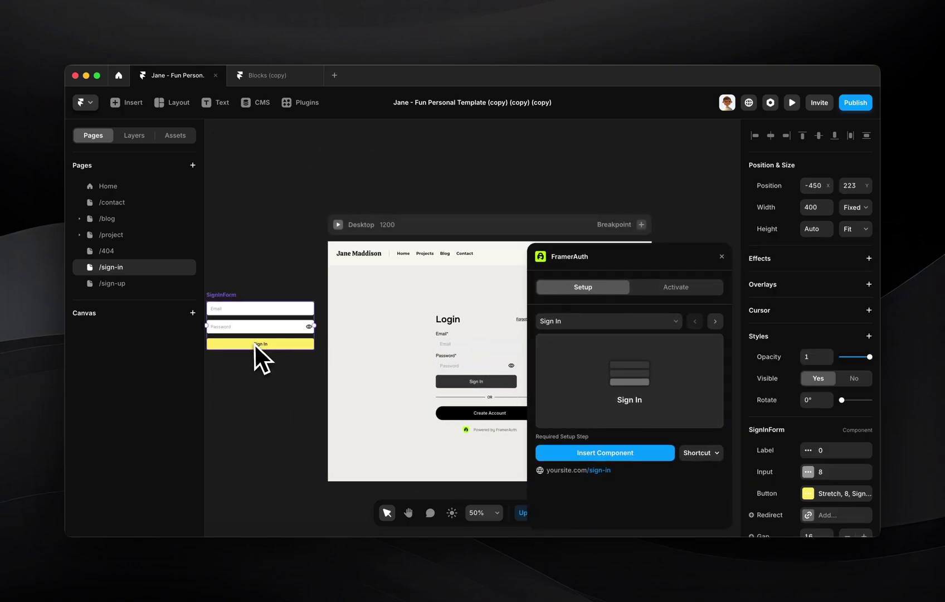
- Paste the SignInForm's styles onto the Login form and set its width to Fill
key("super+alt+c")
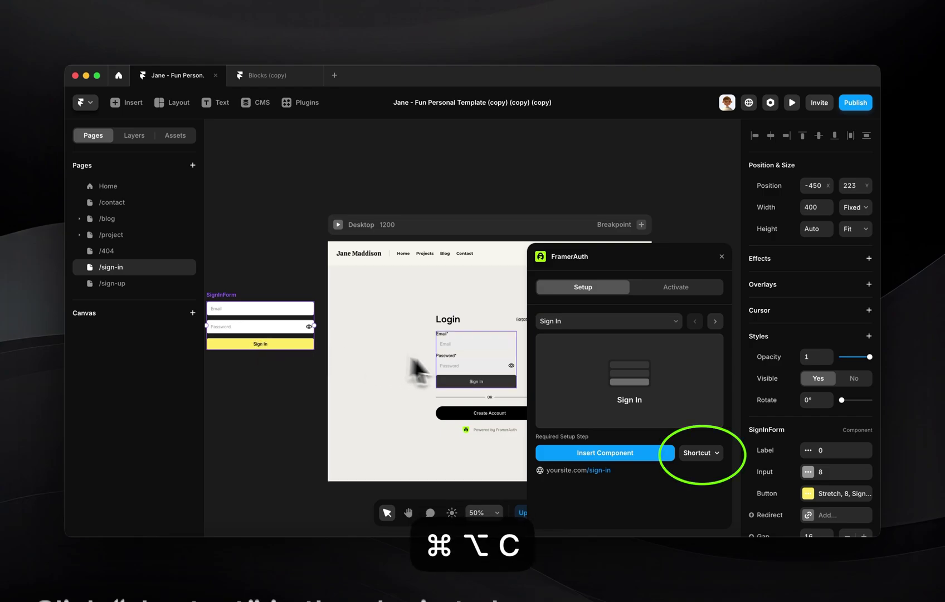
left_click(462, 369)
key("super+alt+v")
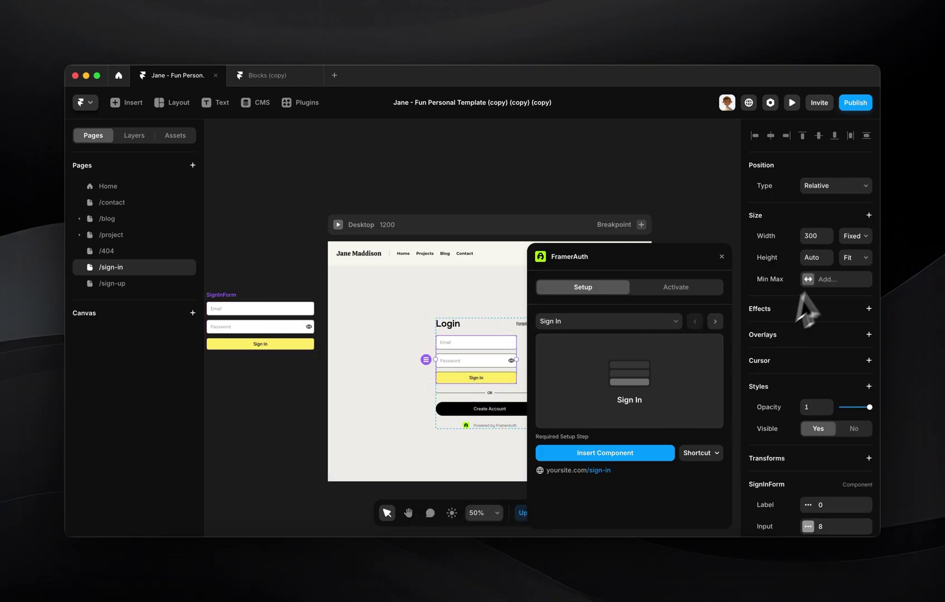
left_click(853, 236)
left_click(843, 259)
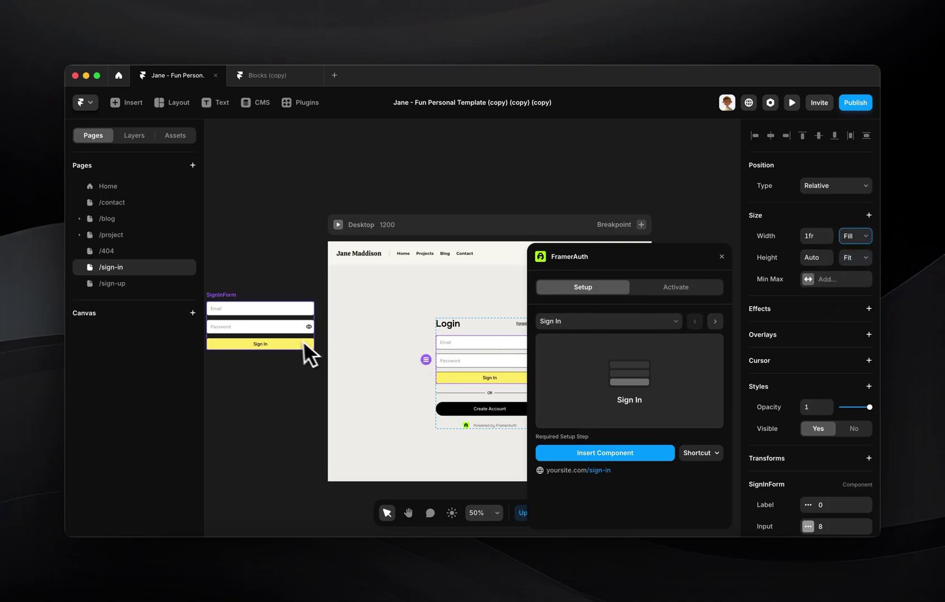
left_click(302, 340)
left_click(476, 373)
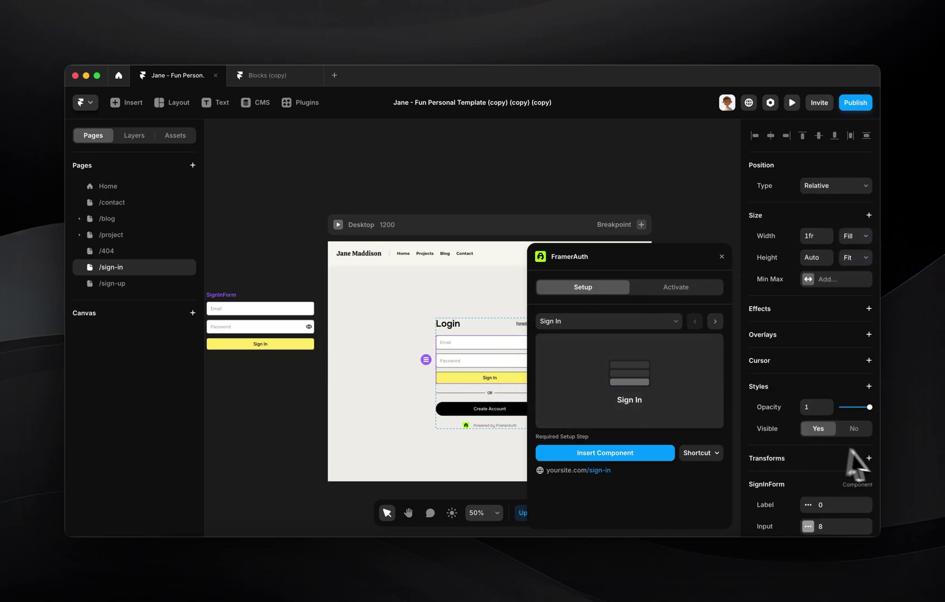
scroll(869, 462, "down", 3)
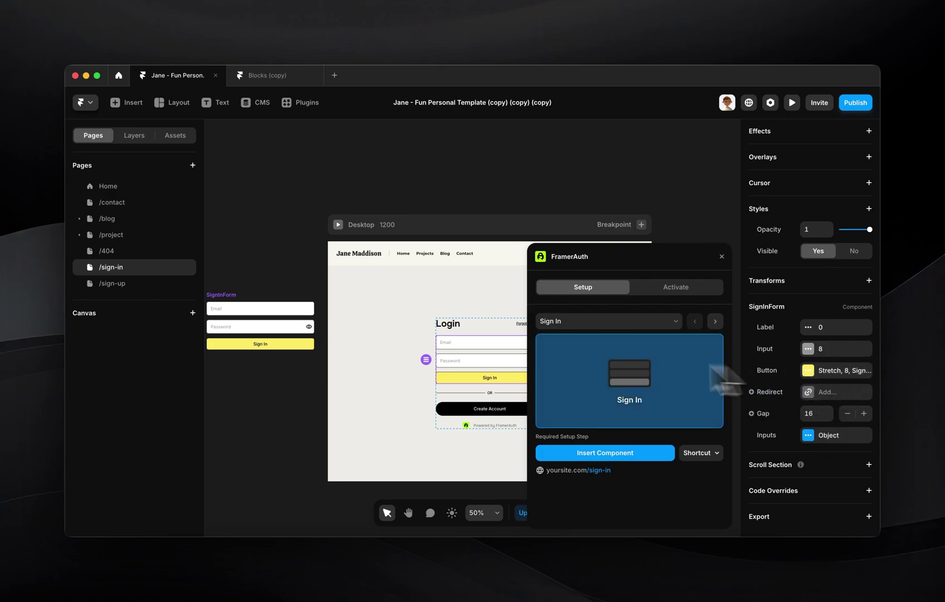
- On the /sign-up page, add FramerAuth's Sign Up form component to the canvas
left_click(327, 334)
left_click(112, 283)
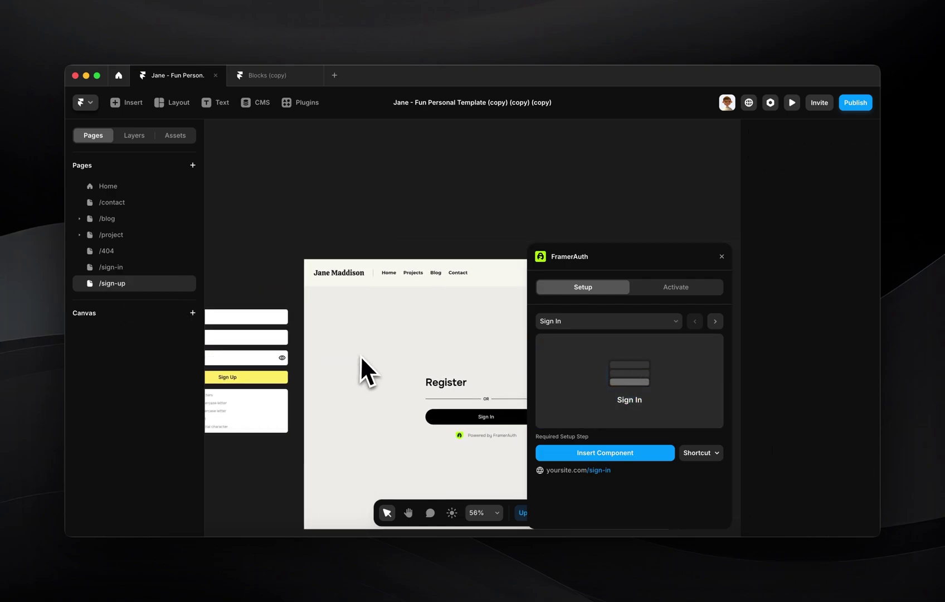
left_click(715, 321)
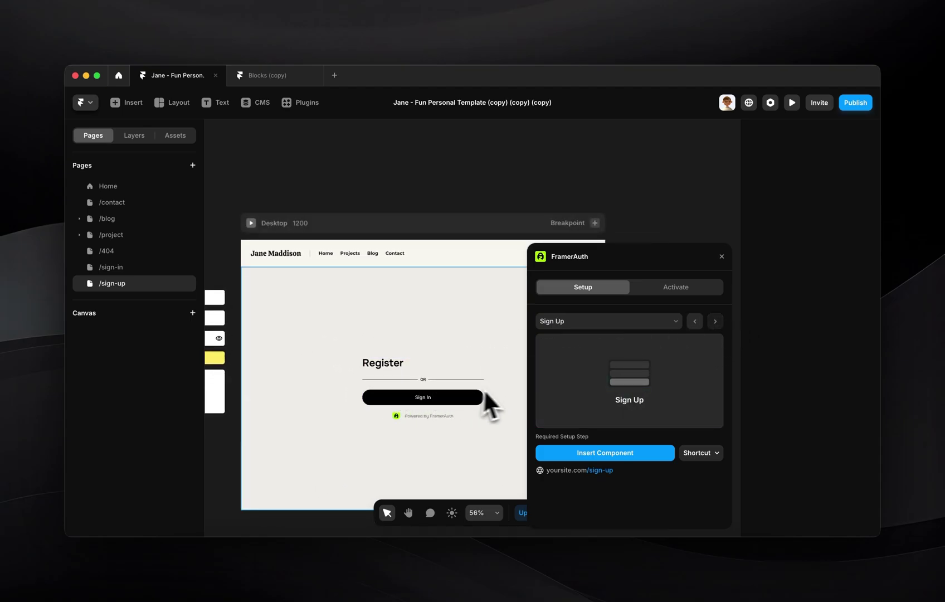
left_click_drag(586, 401, 430, 374)
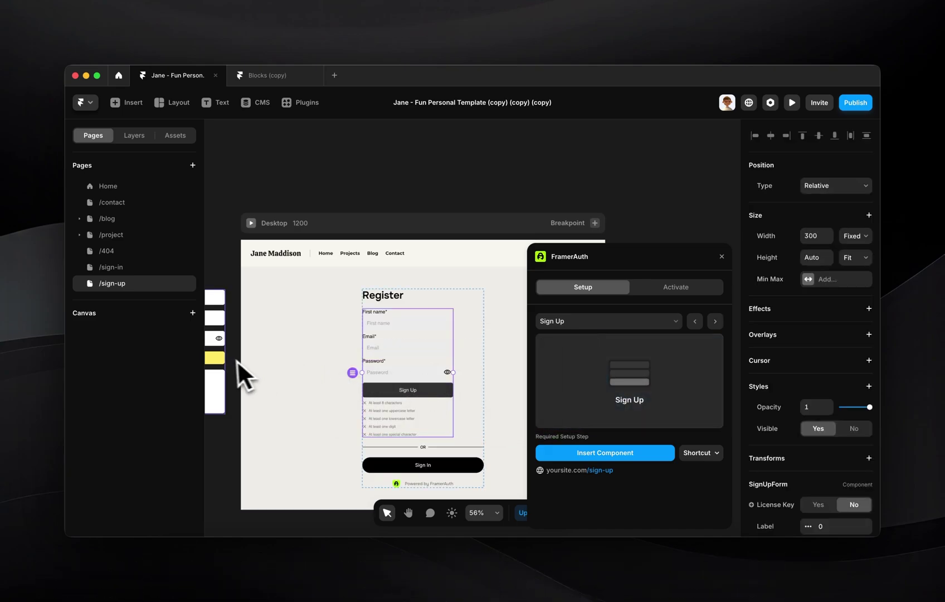
- Move the Sign Up component's styles onto the Register form, deleting the extra copy, and set width to Fill
left_click(220, 361)
key("super+alt+c")
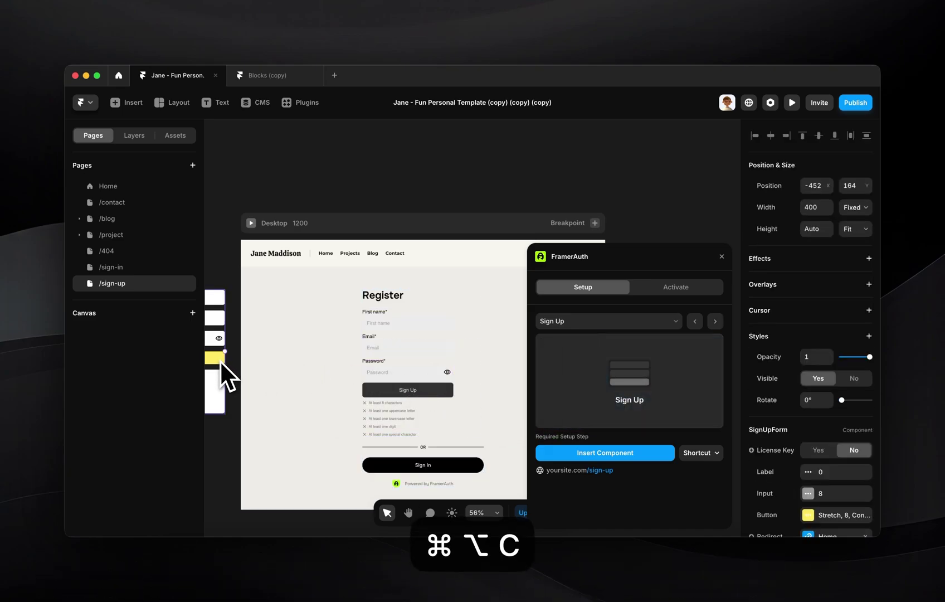
key("BackSpace")
left_click(424, 352)
key("super+alt+v")
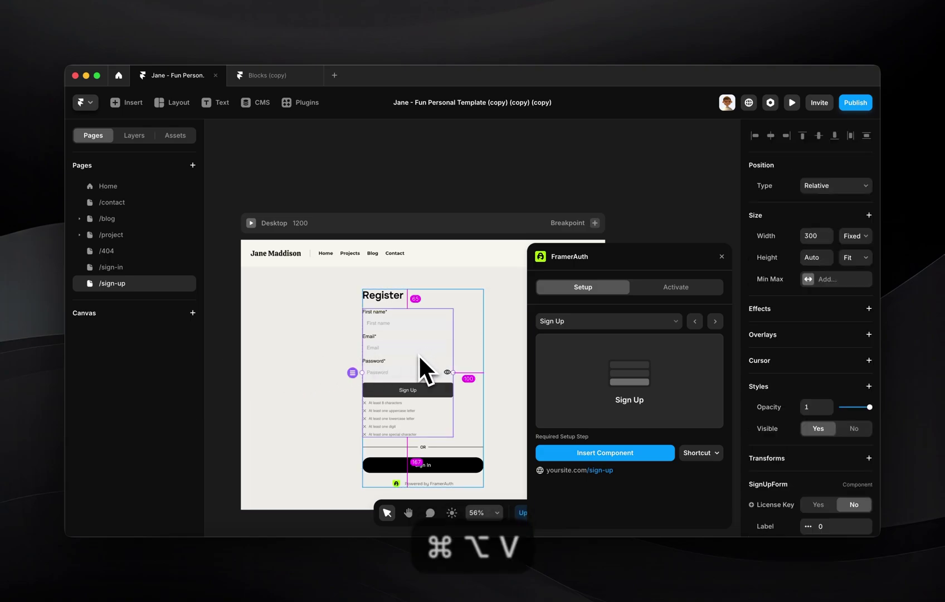
left_click(856, 235)
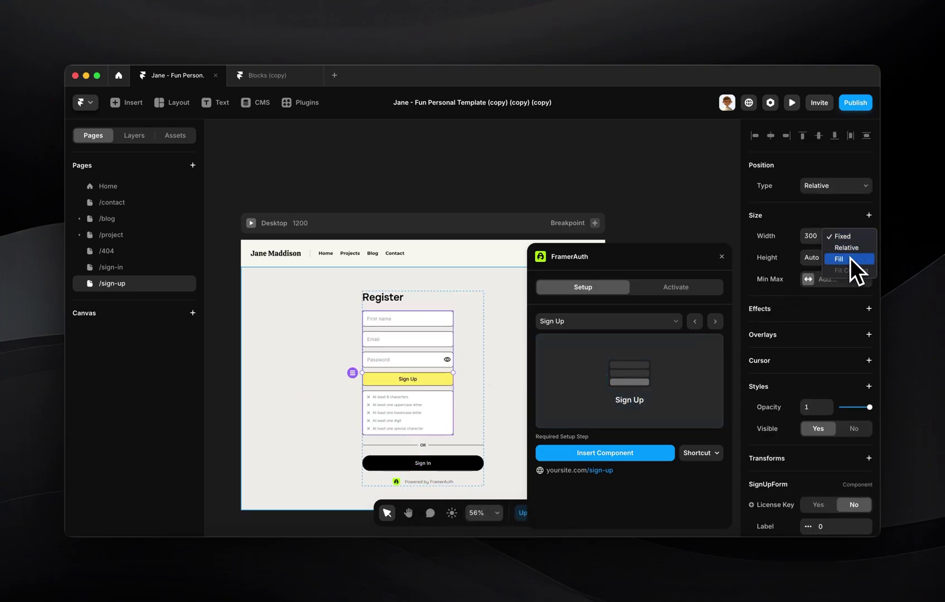
left_click(848, 259)
scroll(825, 390, "down", 5)
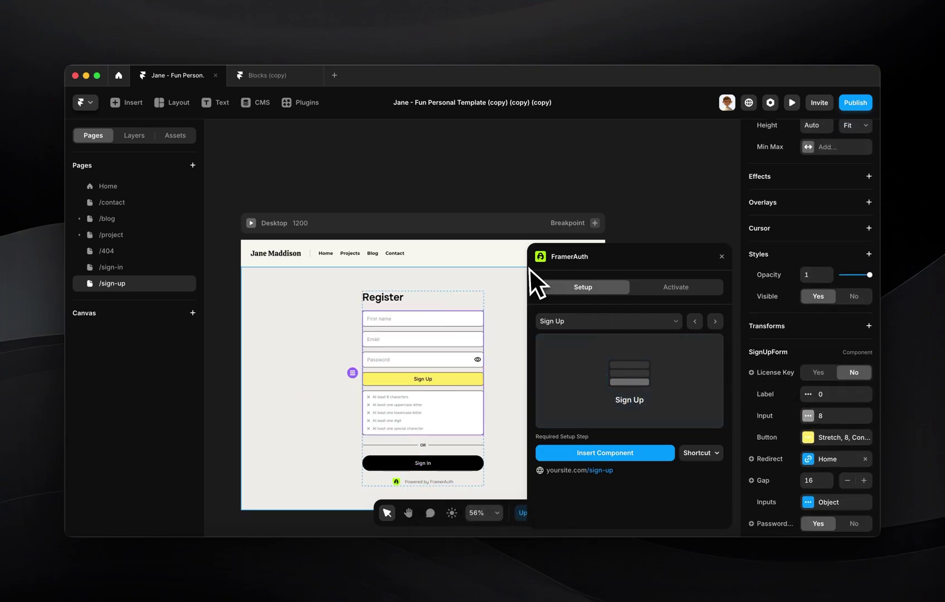
left_click(273, 78)
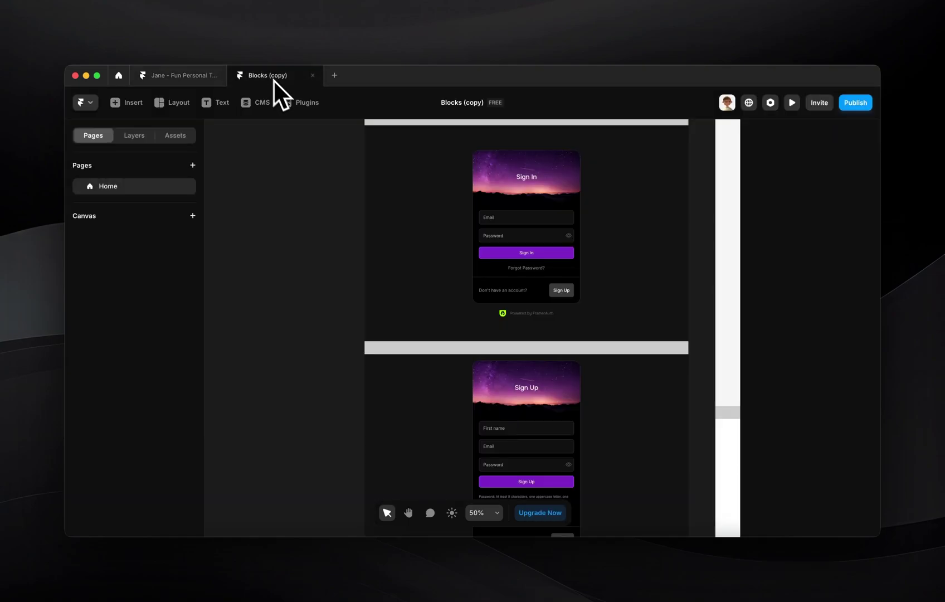
scroll(486, 315, "down", 15)
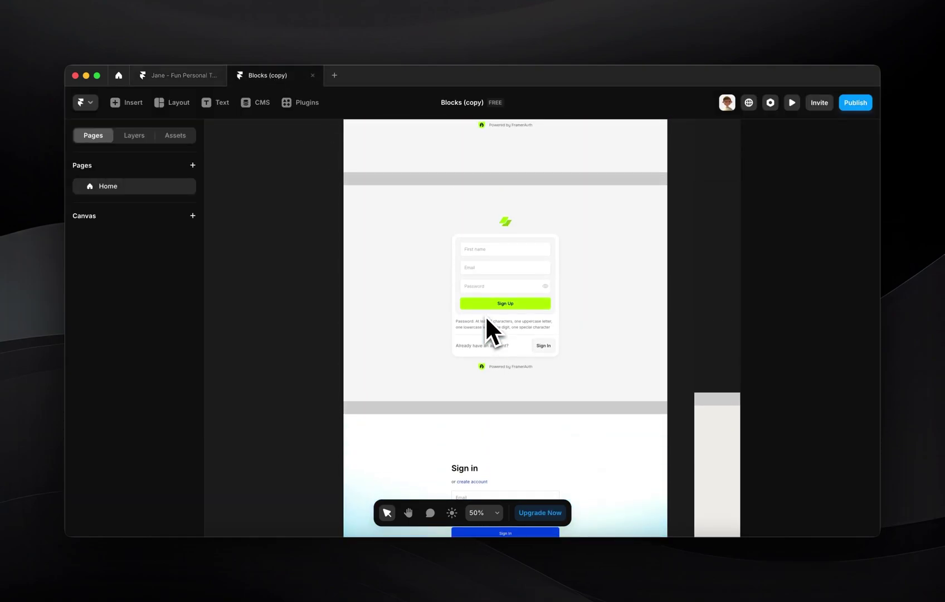
scroll(485, 314, "down", 15)
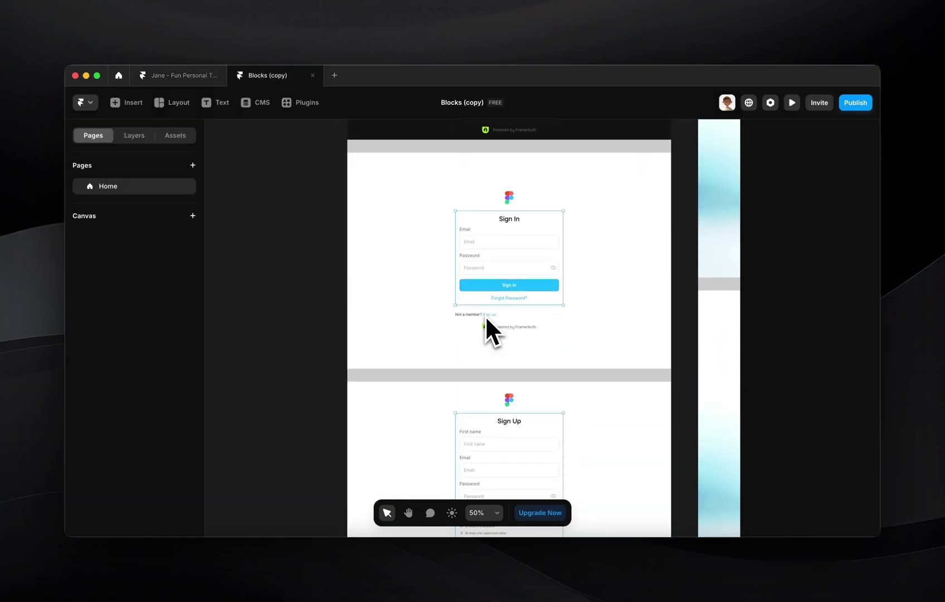
scroll(486, 314, "down", 15)
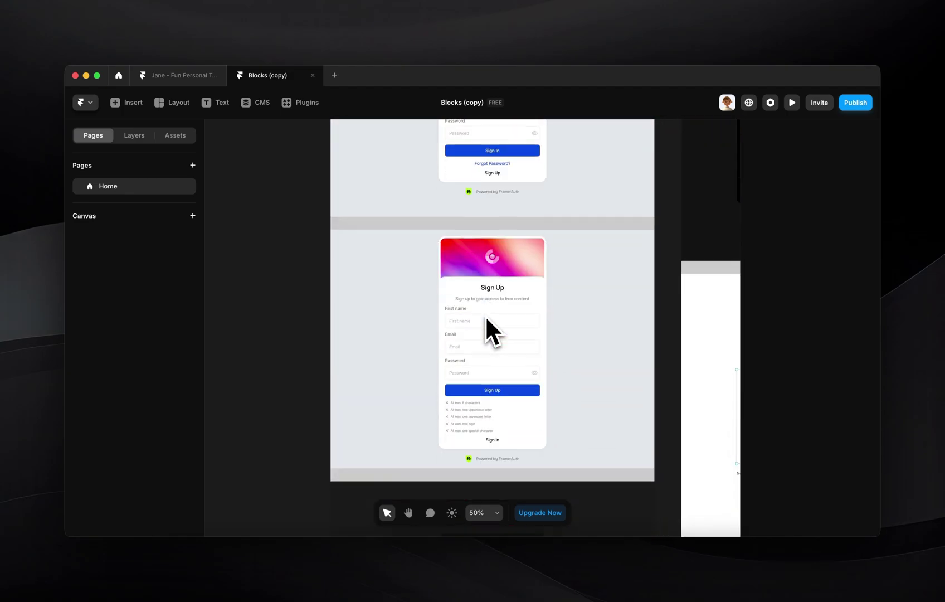
scroll(486, 316, "down", 15)
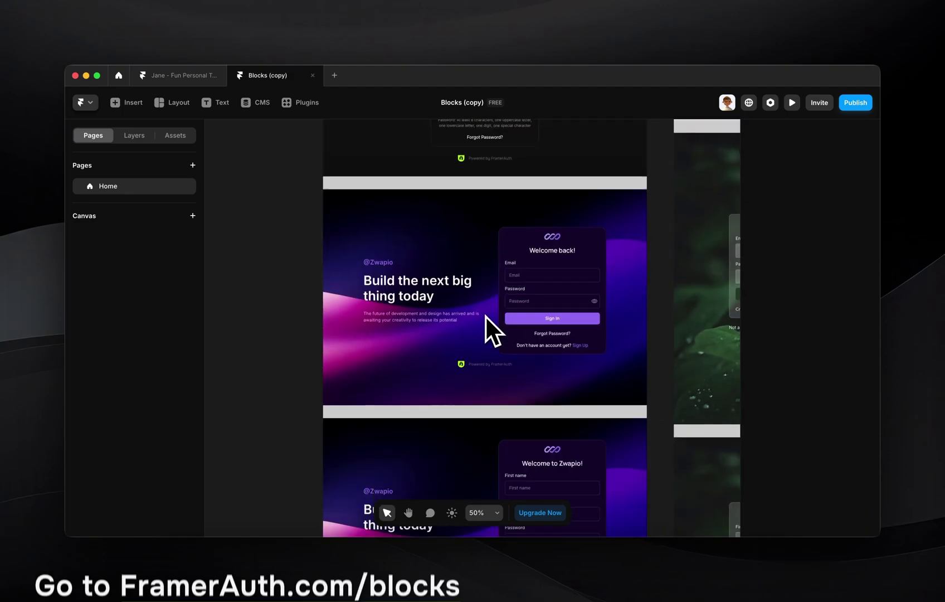
scroll(486, 317, "down", 2)
scroll(485, 315, "up", 3)
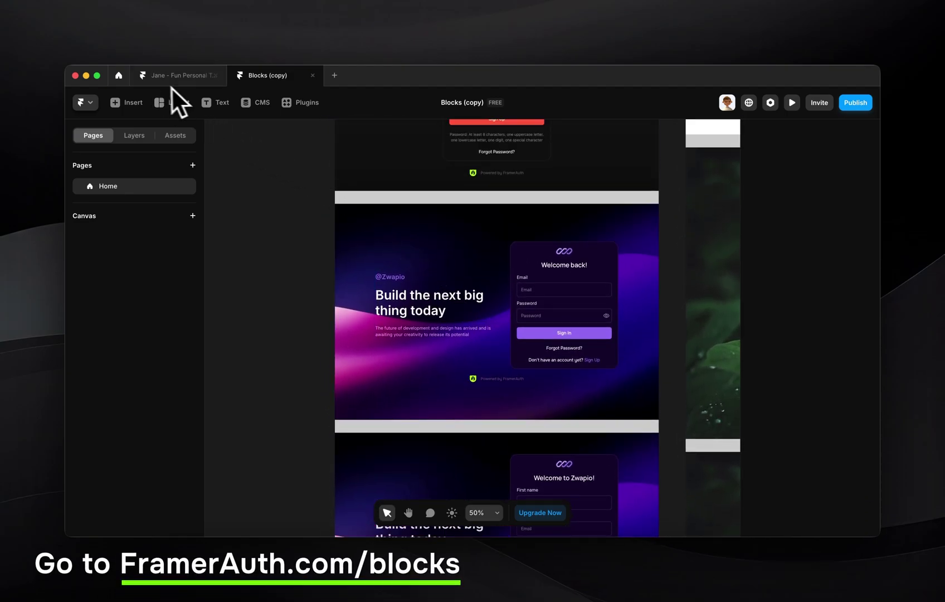
left_click(186, 79)
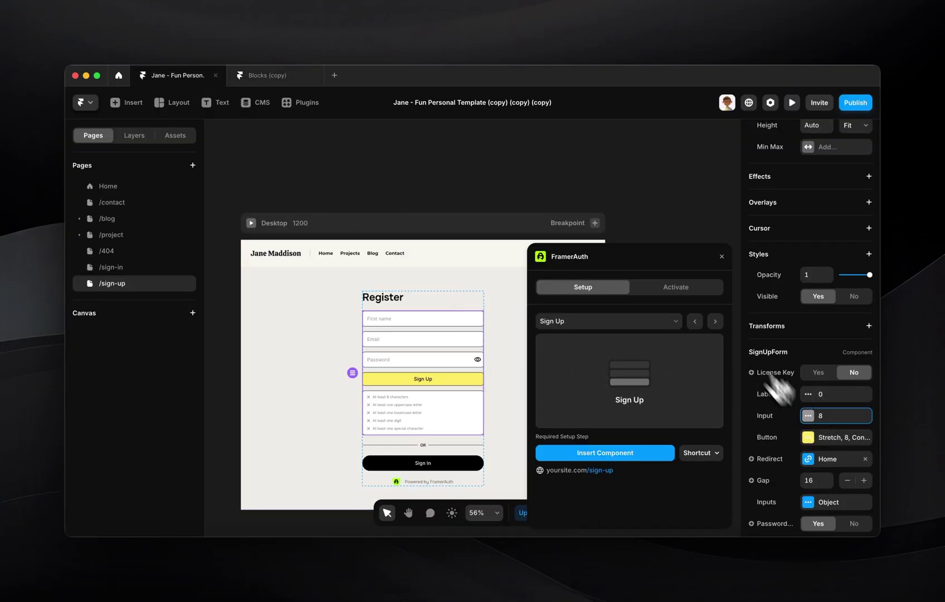
- Move the FramerAuth panel left and review its Input, Label and Button style settings
left_click_drag(691, 257, 413, 259)
left_click(830, 416)
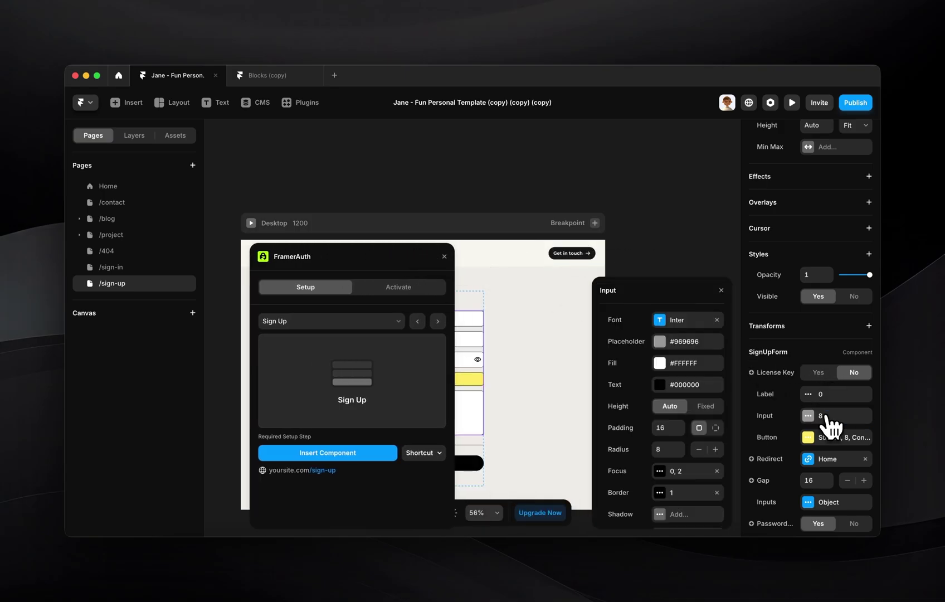
left_click(827, 395)
left_click(814, 437)
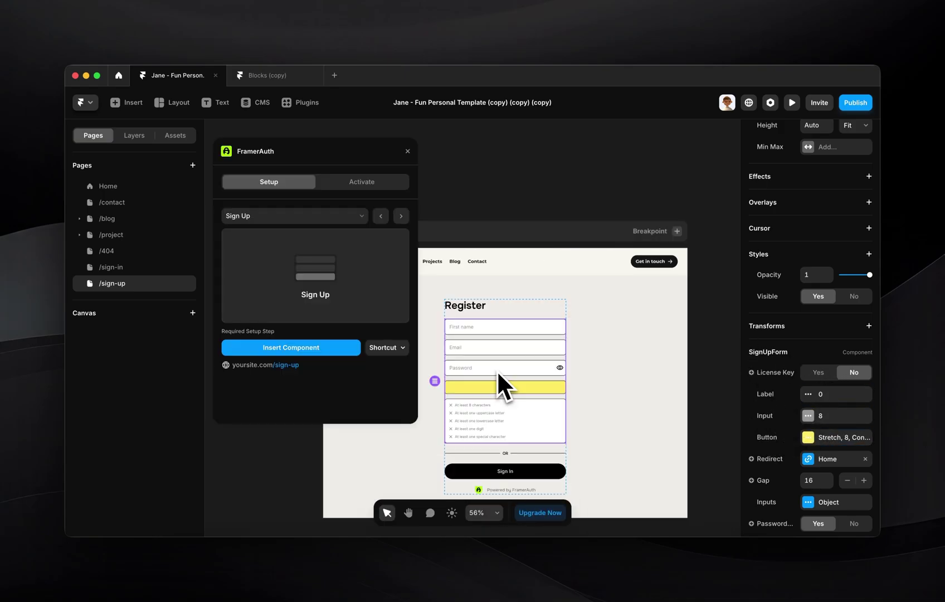
- Advance through Forgot Password, Update Password and Member Profile to the Activate License step
left_click(402, 216)
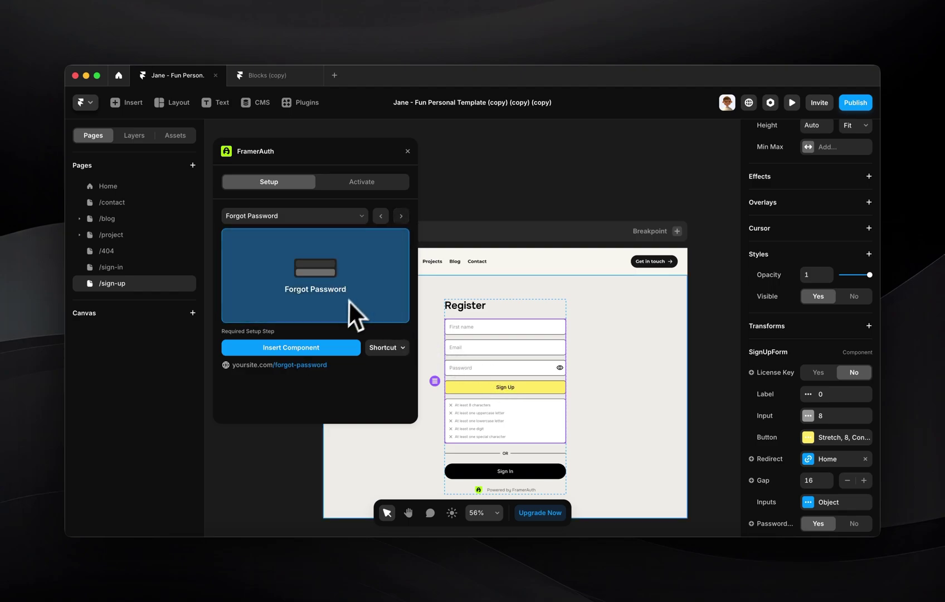
left_click(401, 218)
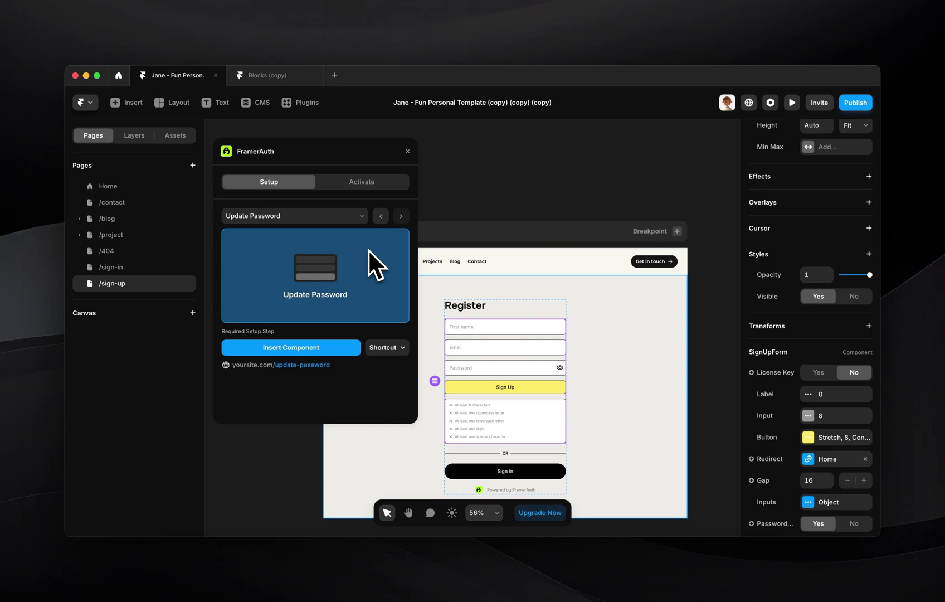
left_click(401, 217)
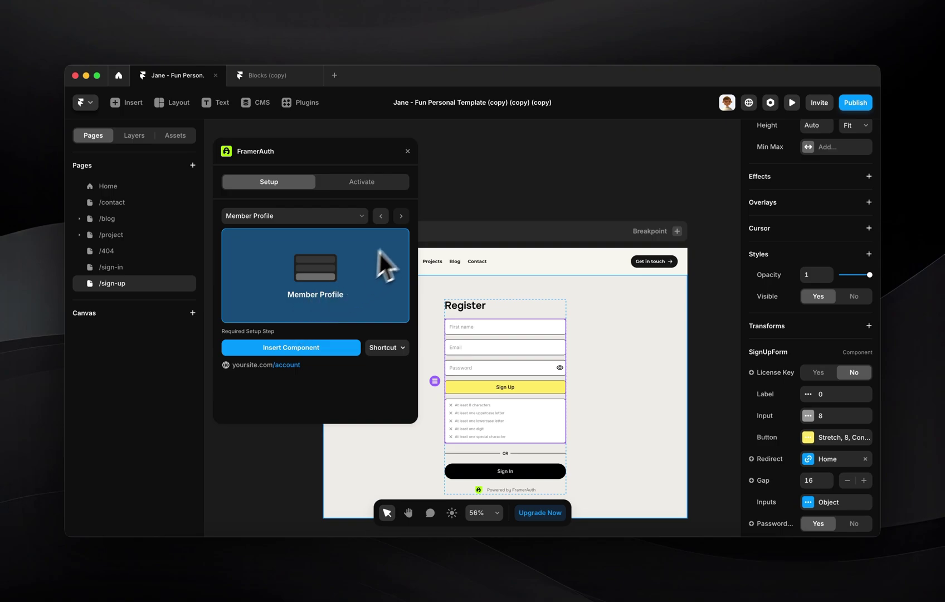
left_click(401, 216)
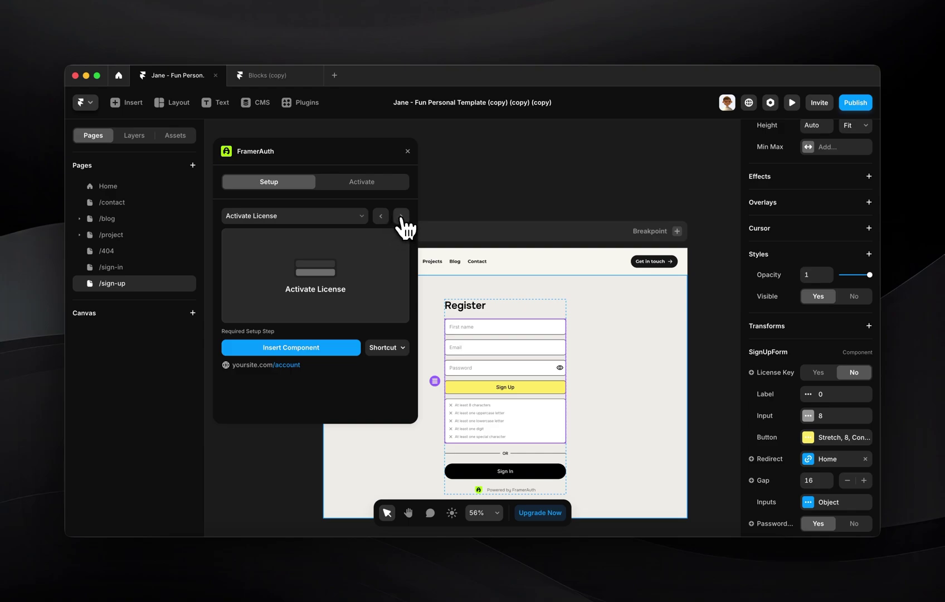
- Copy the Overrides step's code snippet and create a new override code file named FramerAuth
left_click(401, 216)
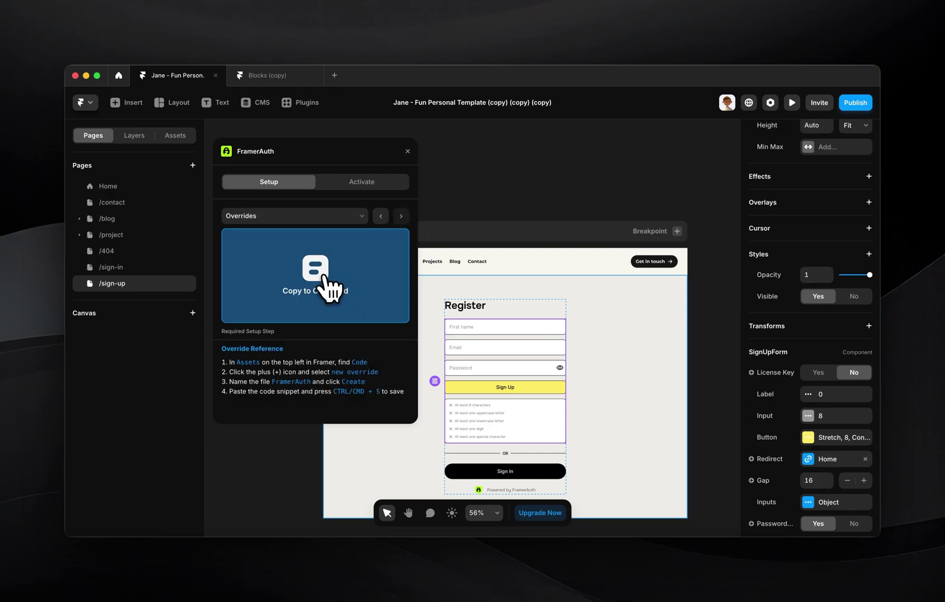
left_click(324, 276)
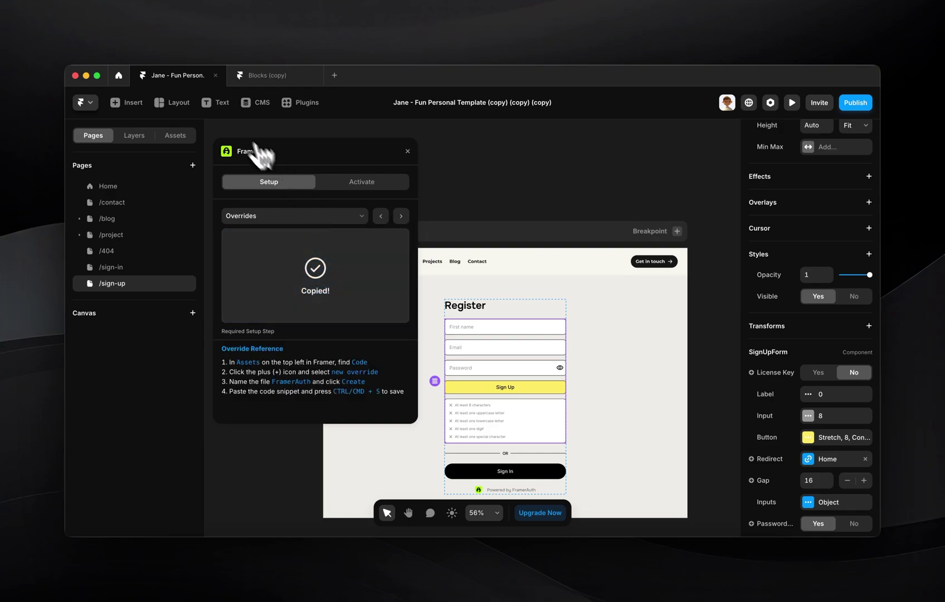
left_click(176, 136)
scroll(152, 532, "down", 10)
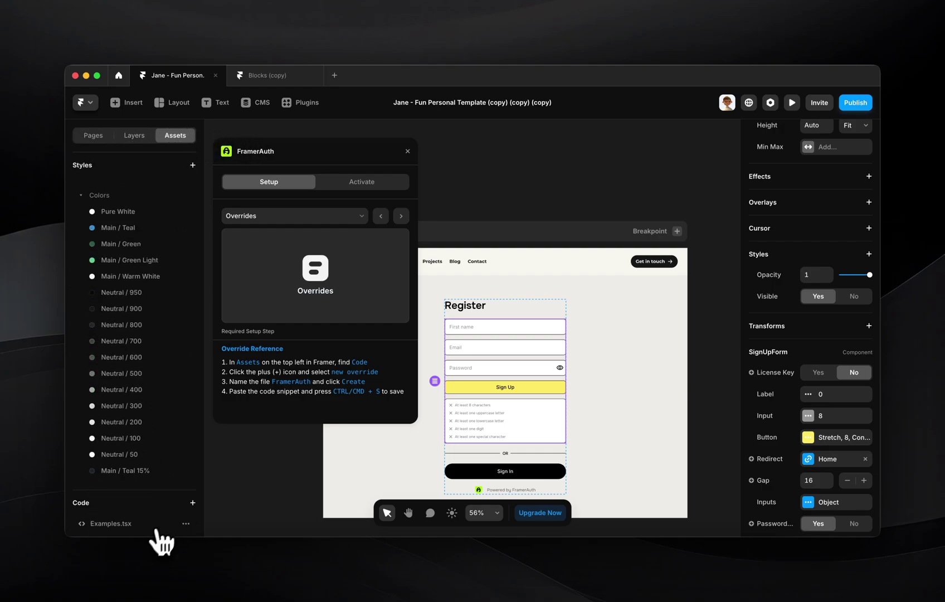
left_click(192, 503)
left_click(430, 327)
type("FramerAuth")
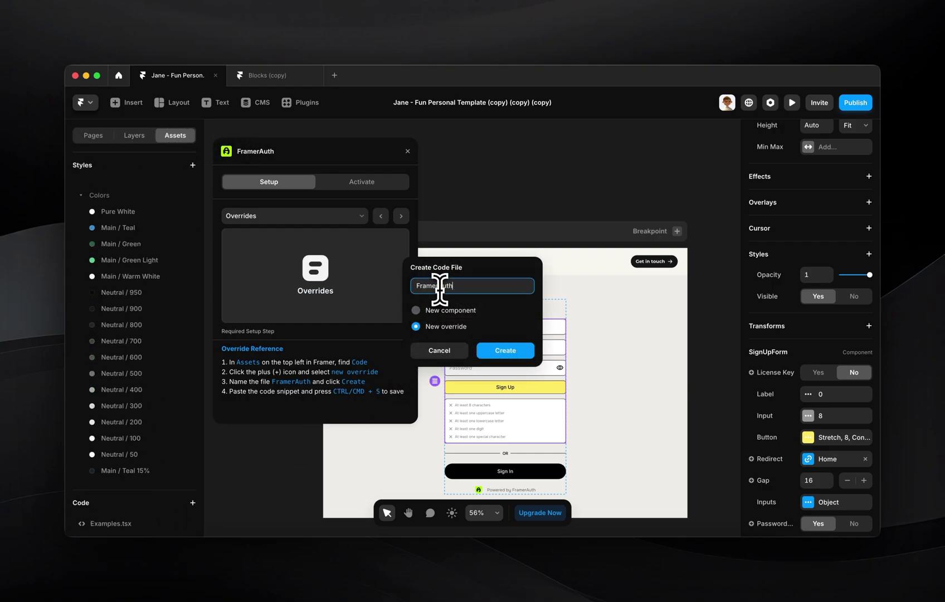
left_click(505, 350)
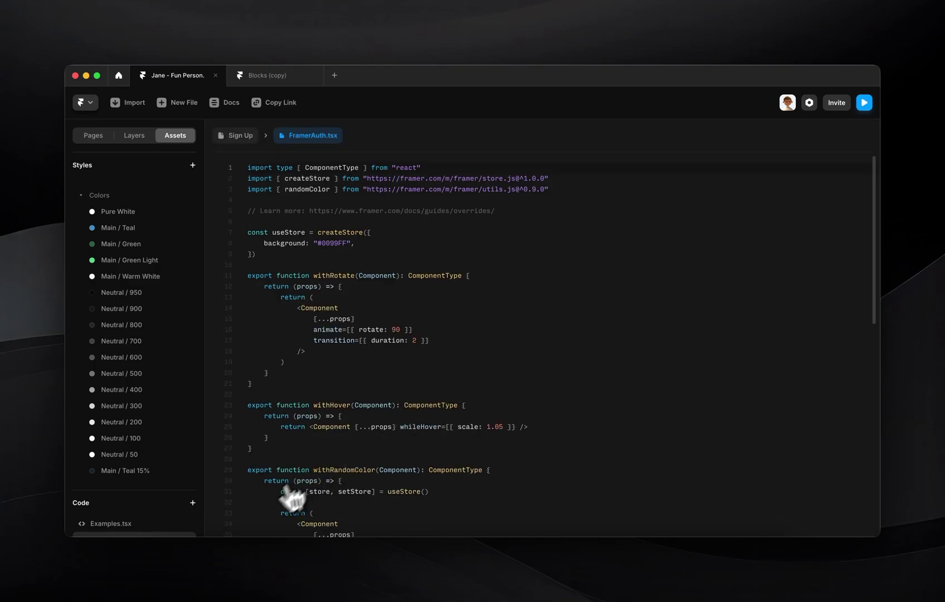
- Replace the file's default code with the copied FramerAuth code, save it, and return to Sign Up
left_click(493, 393)
key("super+a")
key("BackSpace")
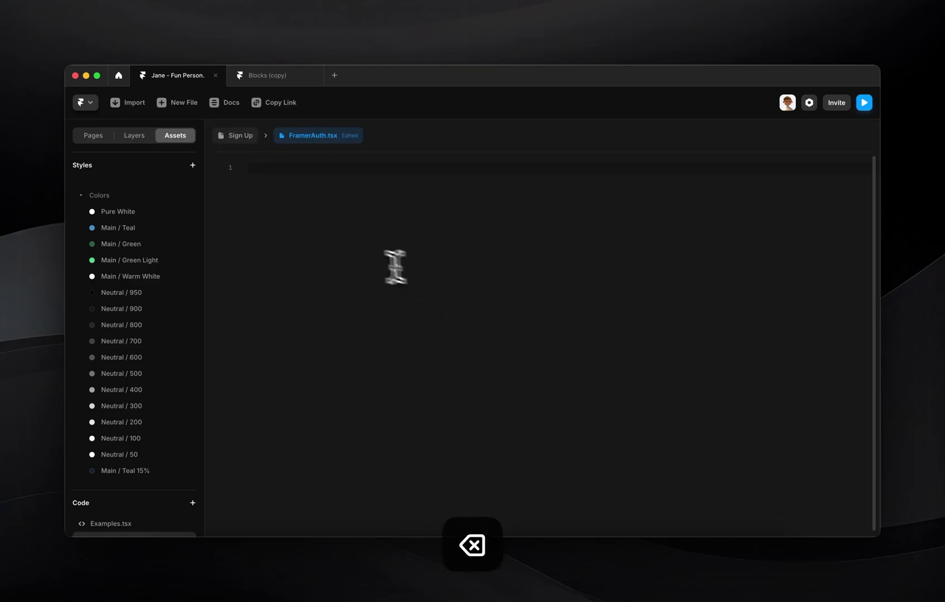
key("super+v")
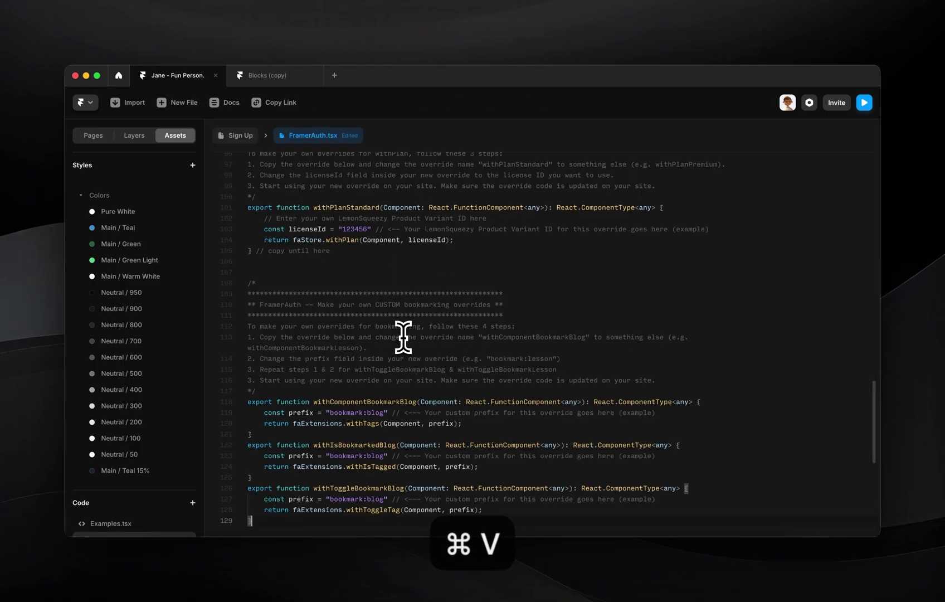
key("super+s")
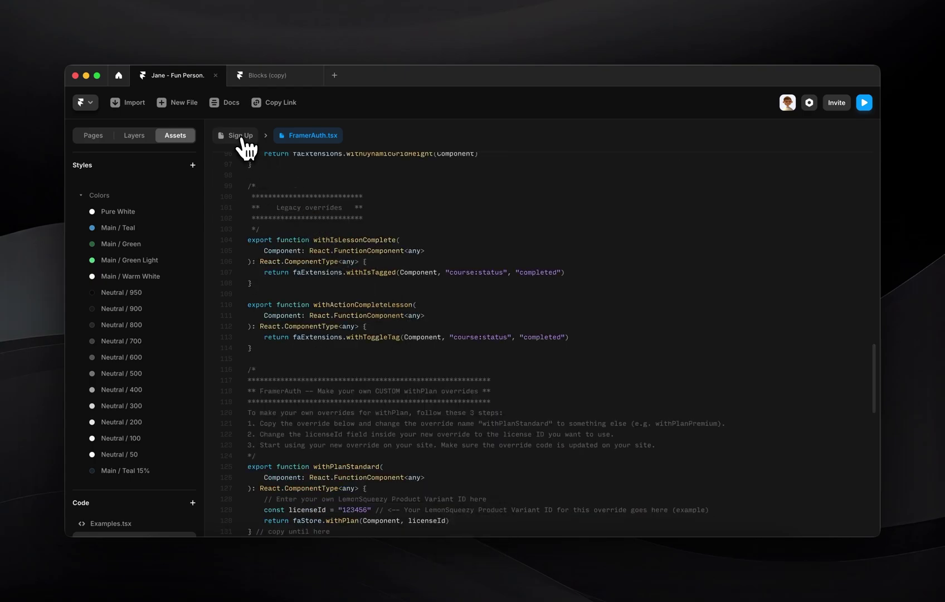
left_click(239, 135)
left_click(310, 106)
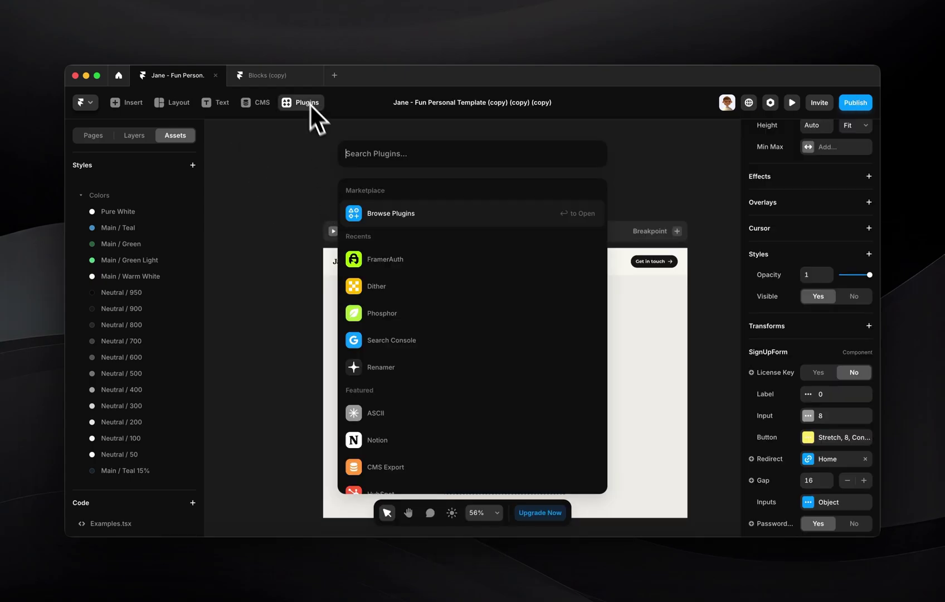
- Advance FramerAuth to the sign in, up, out buttons step and open the navigation component for editing
left_click(372, 256)
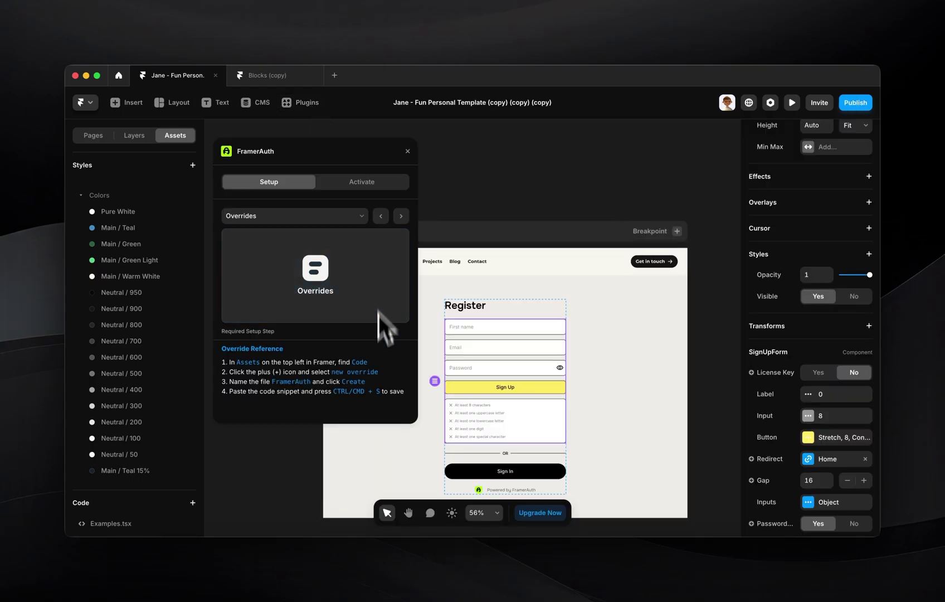
left_click(401, 216)
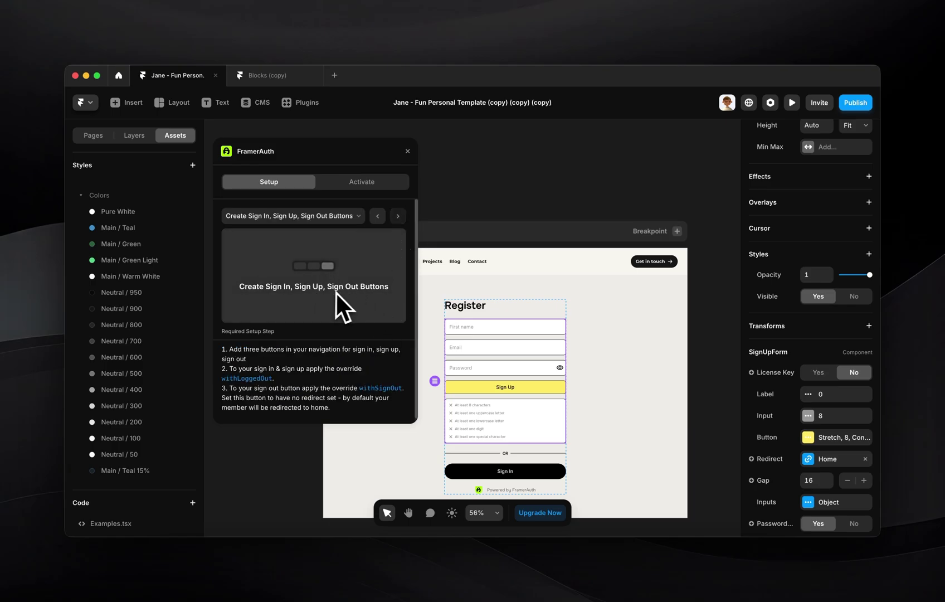
double_click(594, 268)
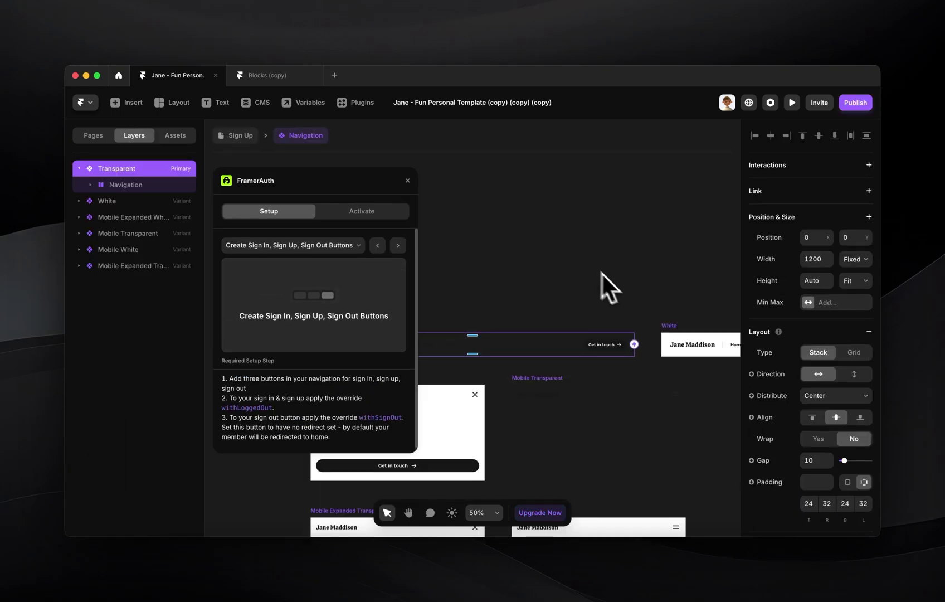
scroll(613, 364, "up", 5)
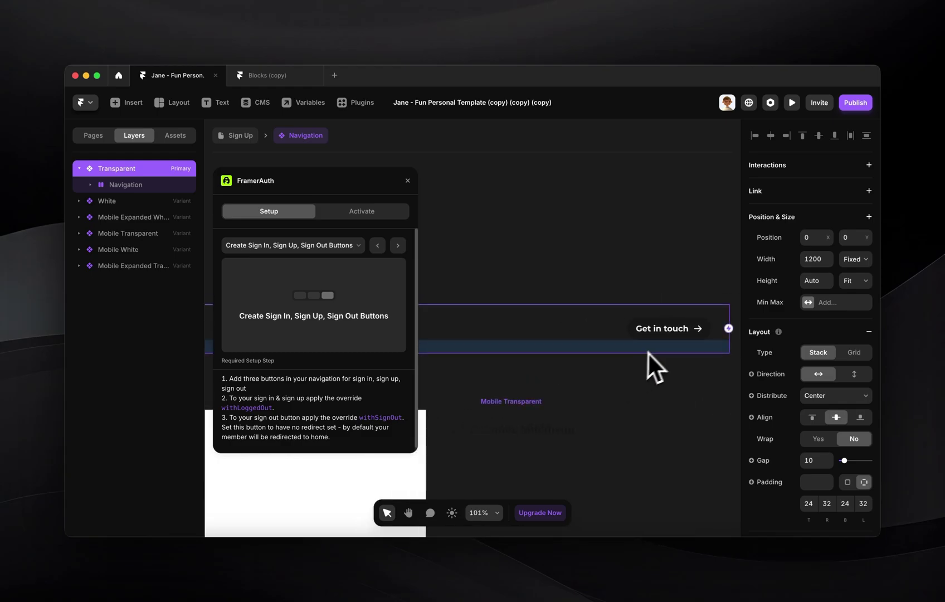
scroll(650, 351, "up", 3)
- Duplicate the Get in touch button into a Sign In button with its arrow icon hidden
left_click(654, 338)
key("super+d")
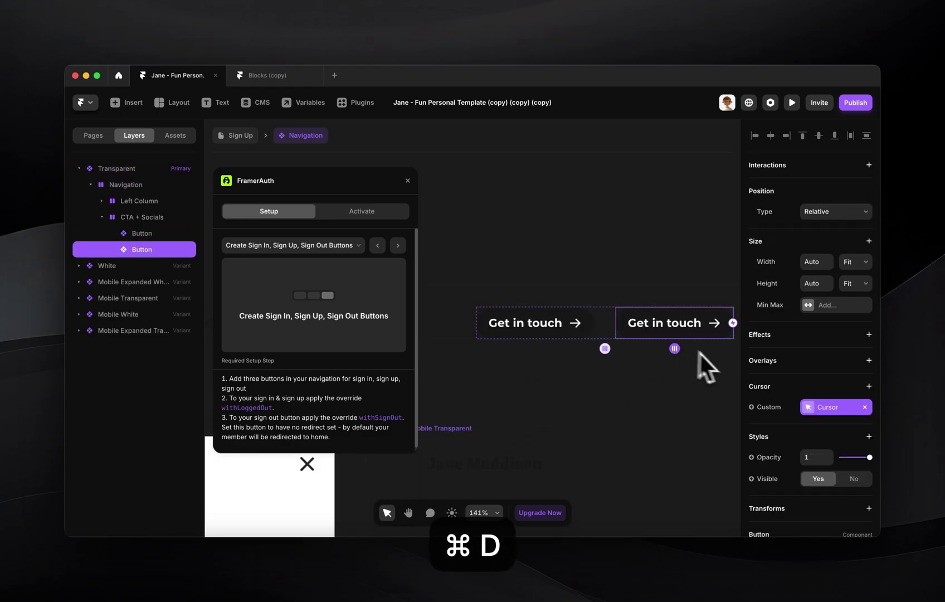
scroll(836, 401, "down", 5)
left_click(854, 353)
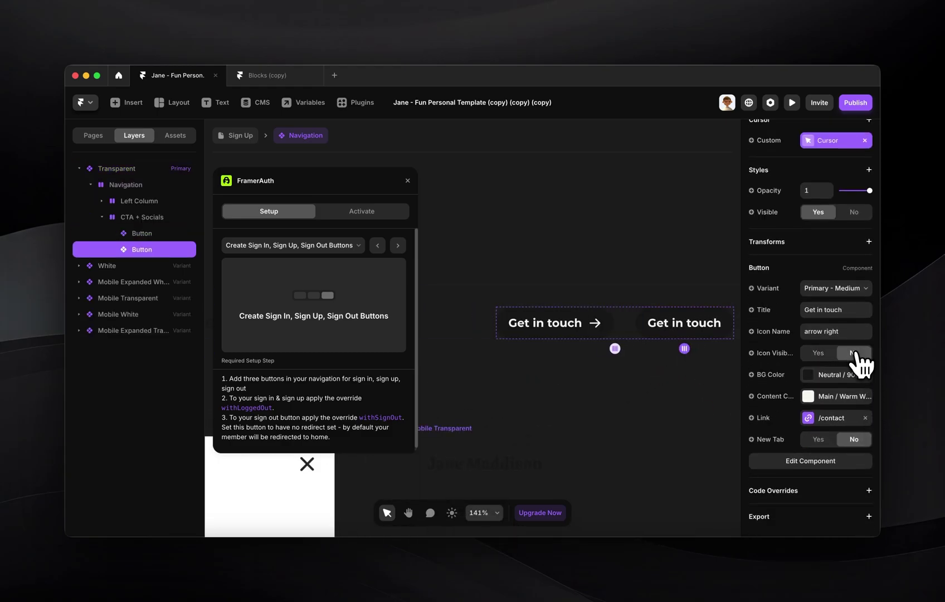
left_click(833, 310)
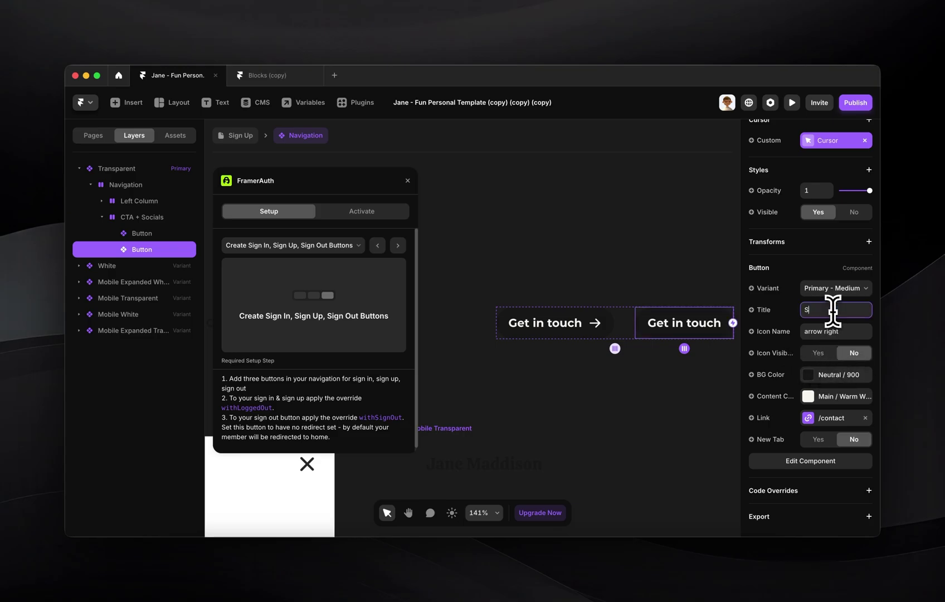
key("Return")
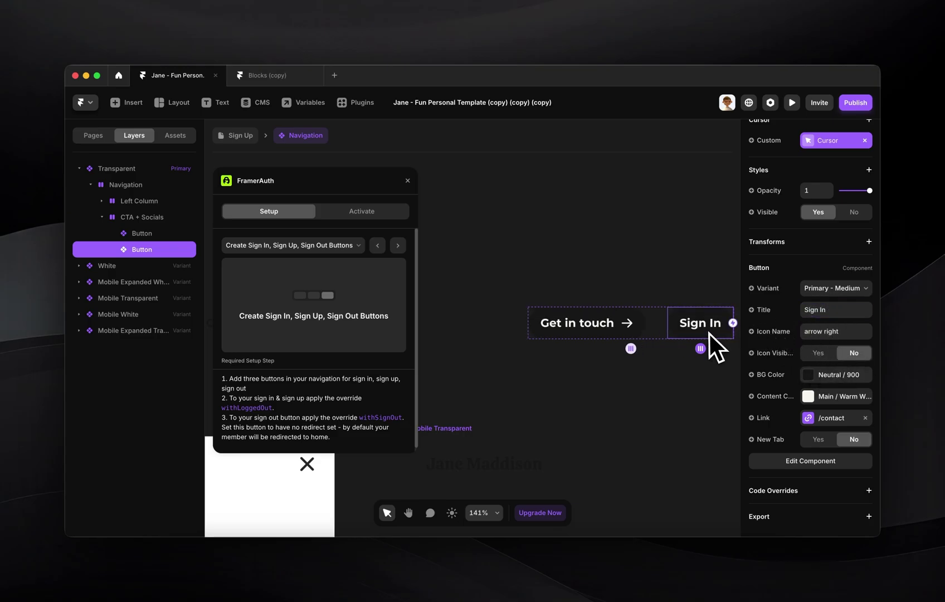
- Duplicate Sign In twice more, retitling the copies Sign Up and Sign Out
key("super+d")
scroll(861, 368, "down", 3)
left_click(840, 361)
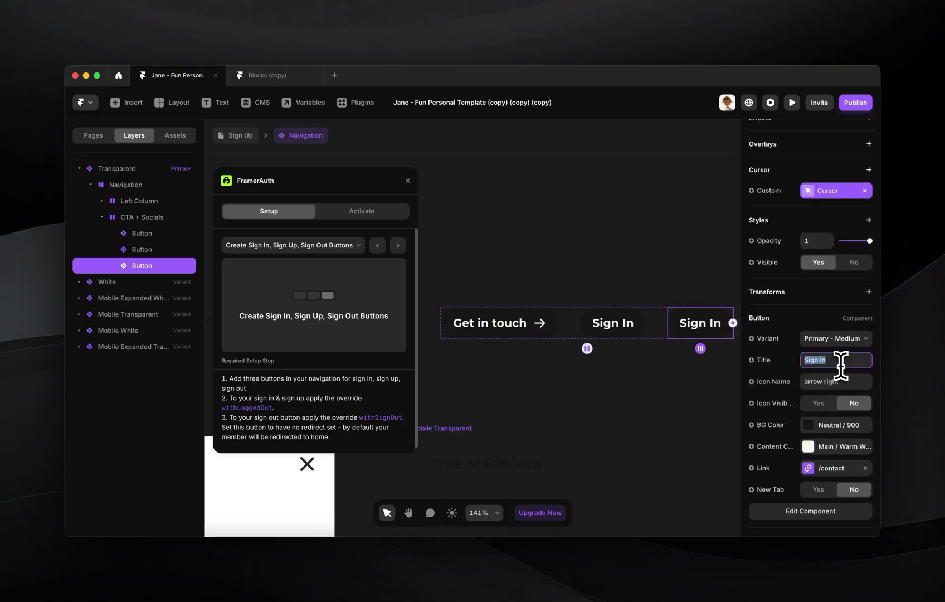
key("Right")
key("BackSpace")
key("BackSpace")
key("BackSpace")
type("Up")
key("Return")
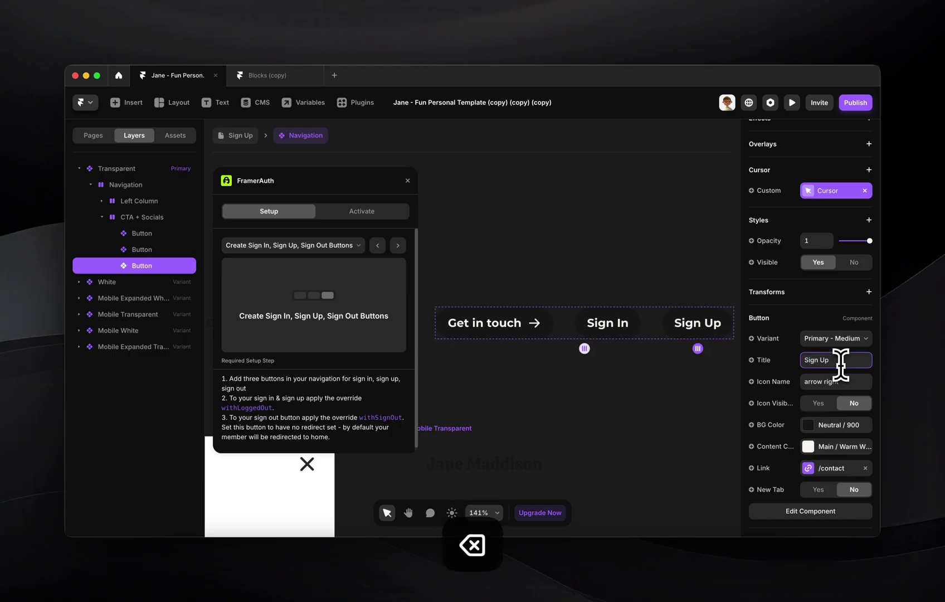
key("super+d")
scroll(853, 410, "down", 5)
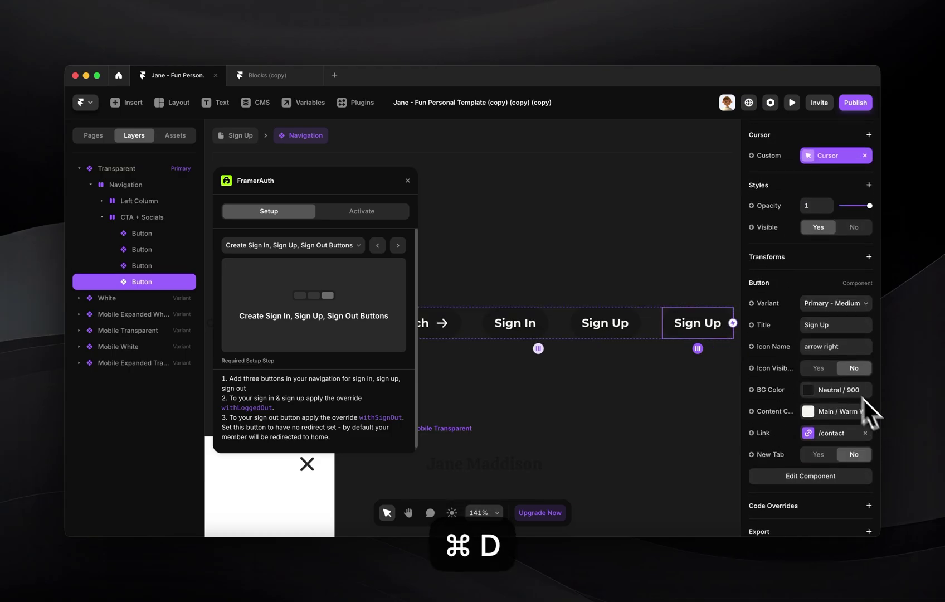
left_click(834, 325)
key("Right")
key("BackSpace")
key("BackSpace")
type("Out")
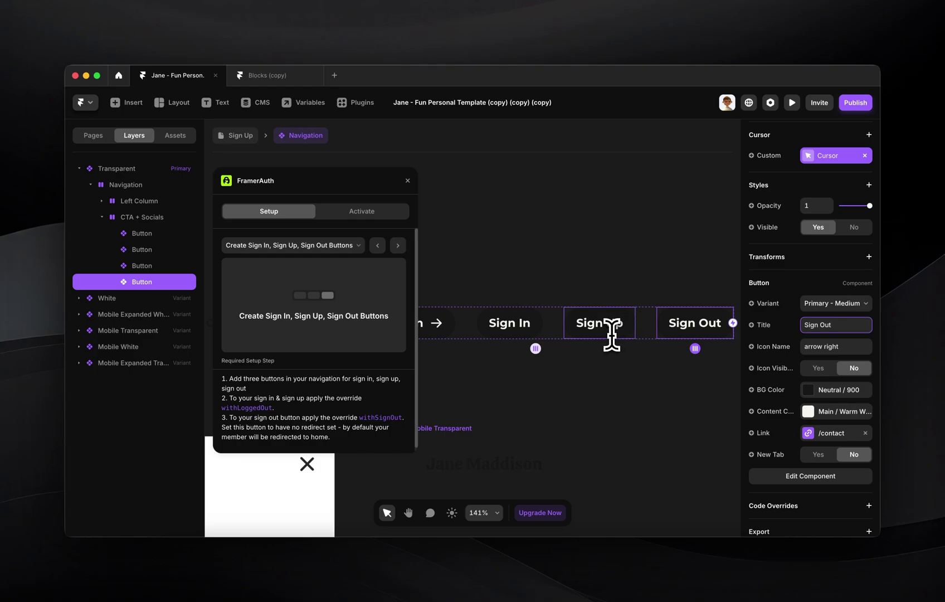
- Link the Sign In button to /sign-in and the Sign Up button to /sign-up
left_click(508, 325)
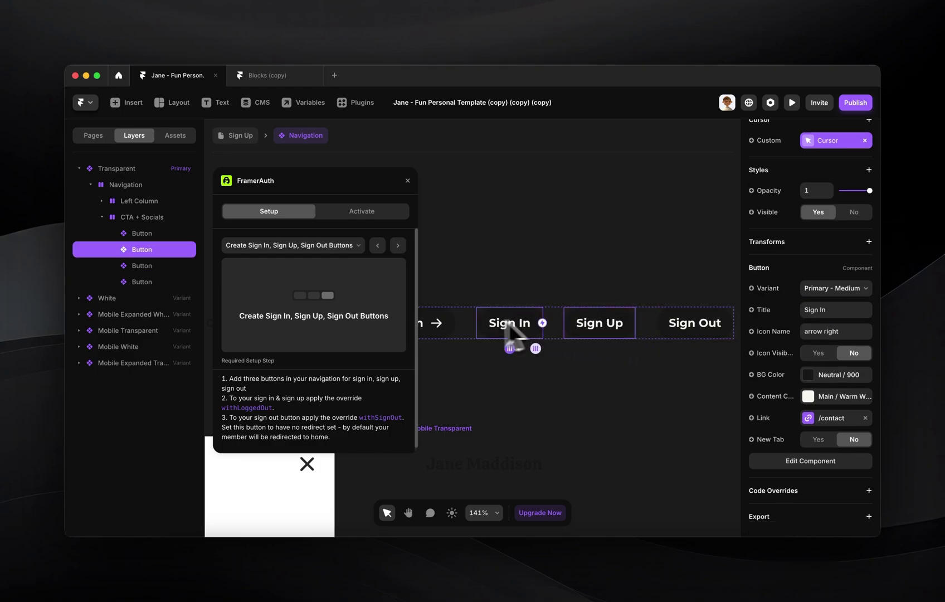
left_click(836, 422)
left_click(707, 448)
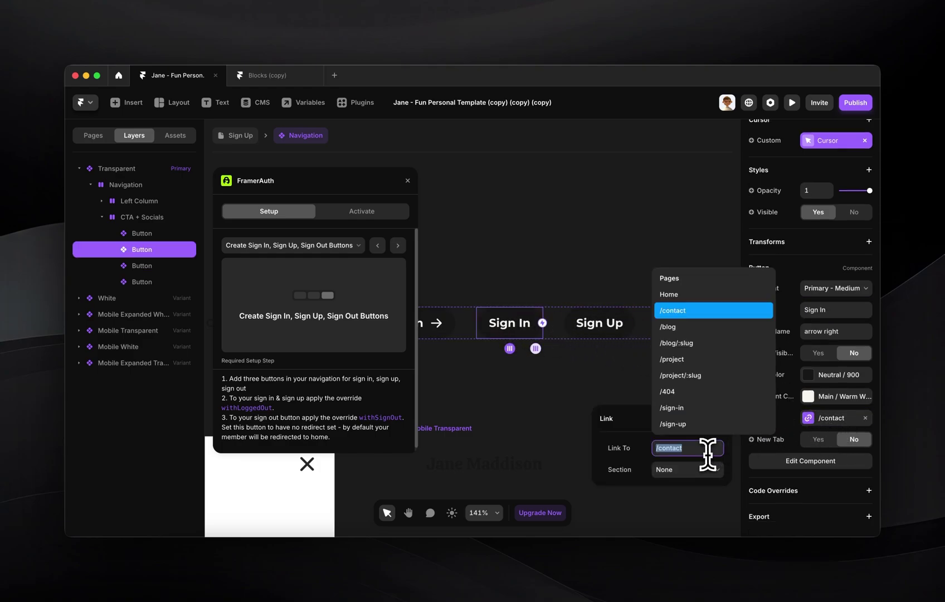
type("/sign-in")
left_click(605, 335)
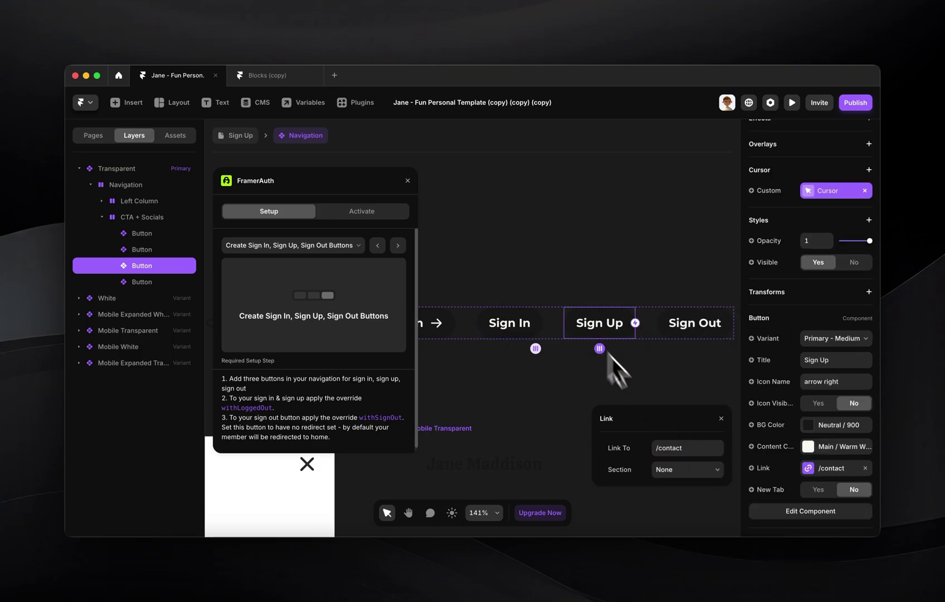
left_click(669, 447)
key("super+a")
type("si")
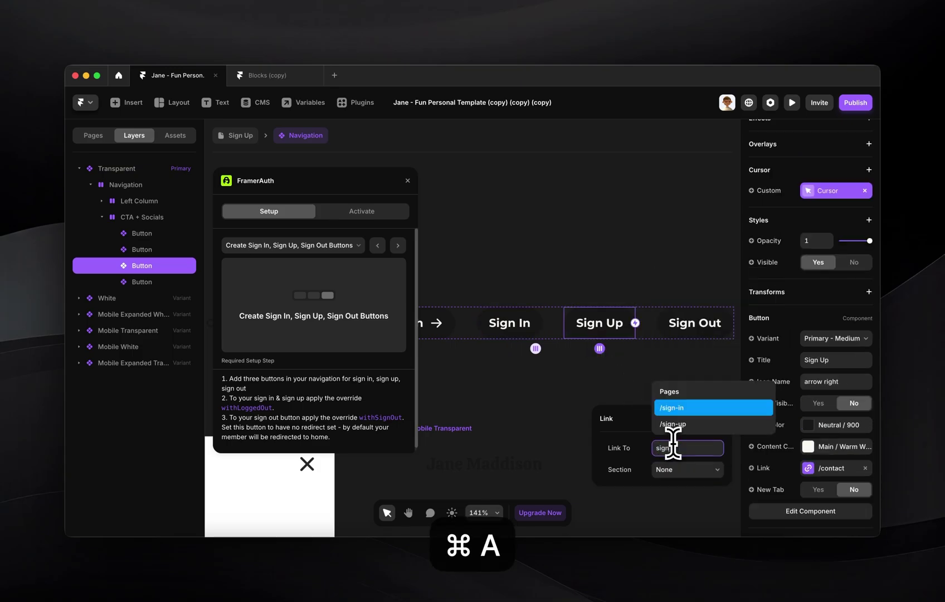
type("gn")
key("Down")
key("Return")
- Clear the Sign Out button's link and check code overrides for Sign In and Sign Up together
left_click(696, 323)
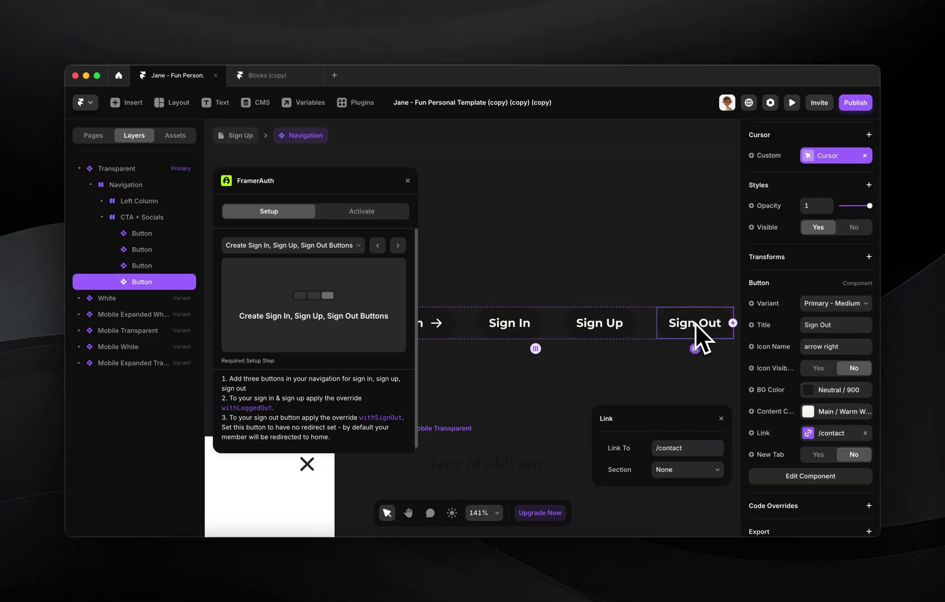
left_click(865, 433)
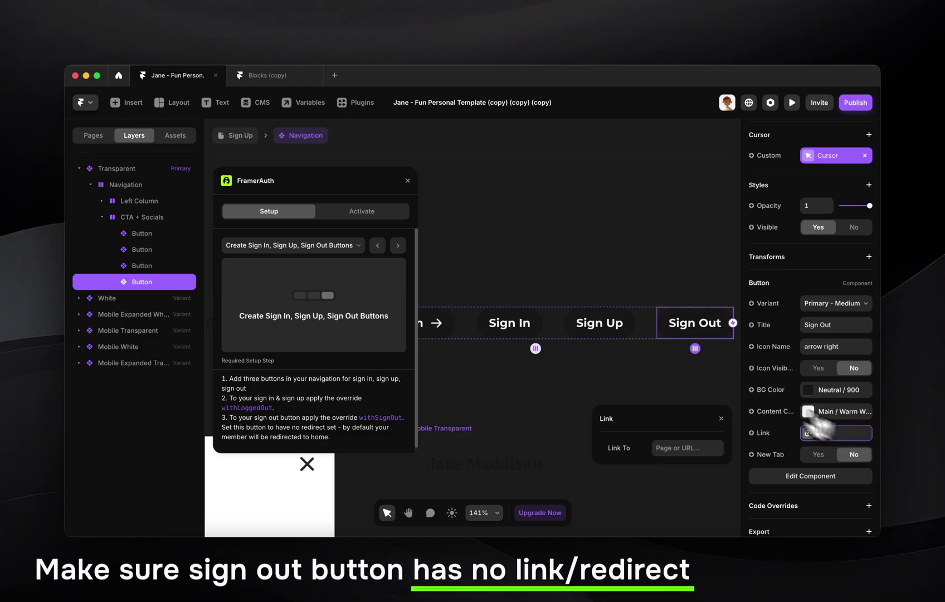
left_click(624, 330, "shift")
left_click(517, 333, "shift")
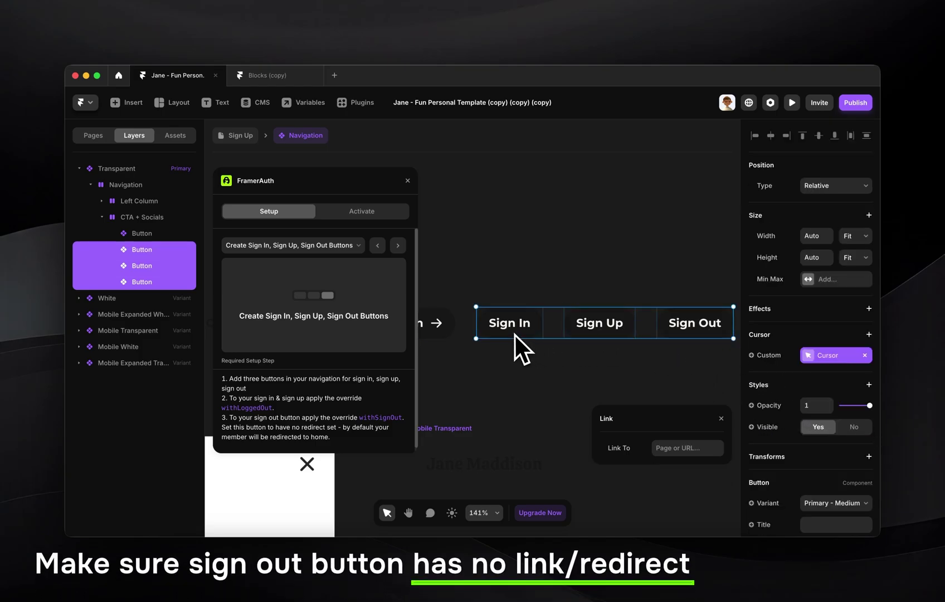
scroll(865, 432, "down", 4)
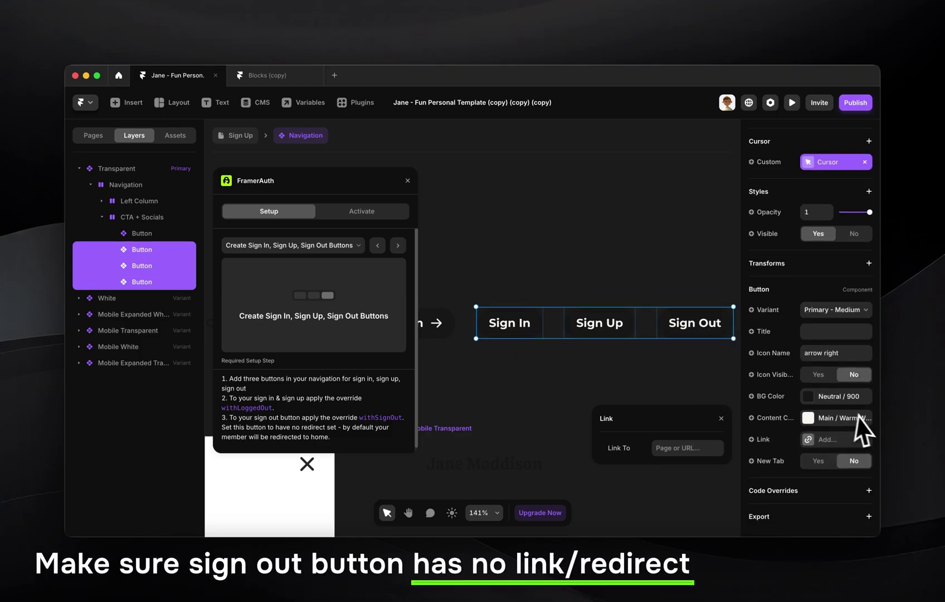
left_click(867, 490)
scroll(847, 490, "down", 2)
left_click(830, 471)
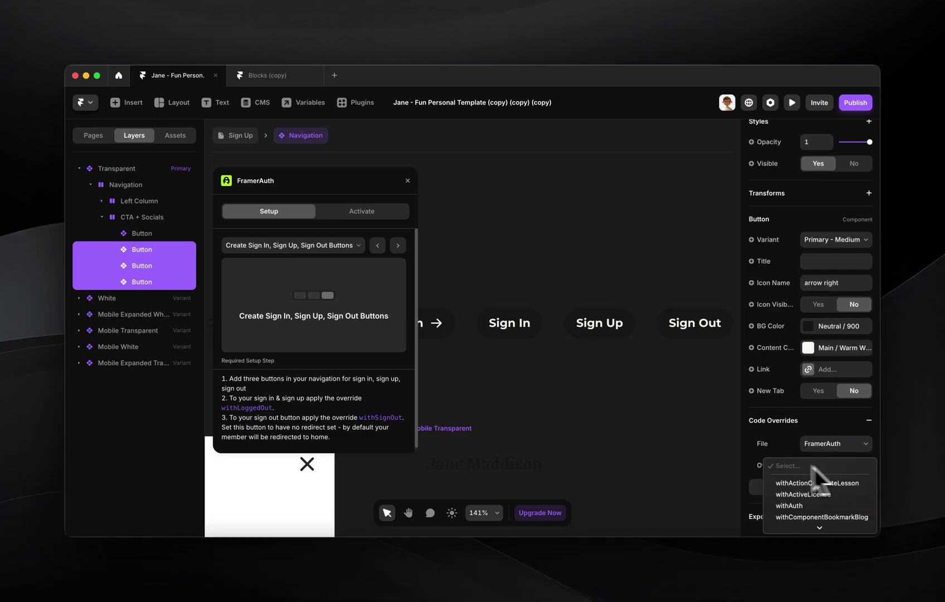
key("Escape")
left_click(631, 375)
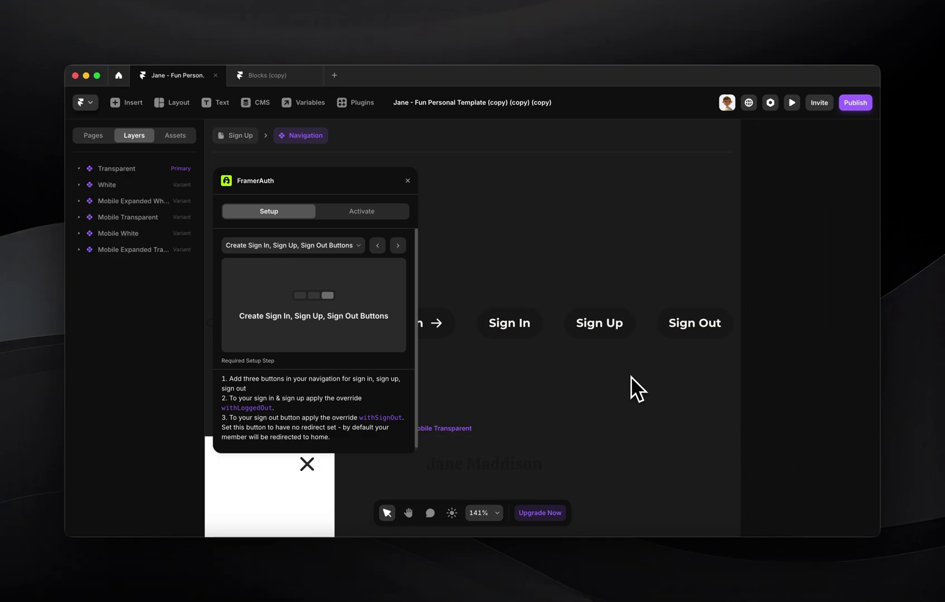
- Apply the FramerAuth withLoggedOut override to the Sign In and Sign Up buttons
left_click(521, 331)
scroll(864, 441, "down", 2)
left_click(836, 464)
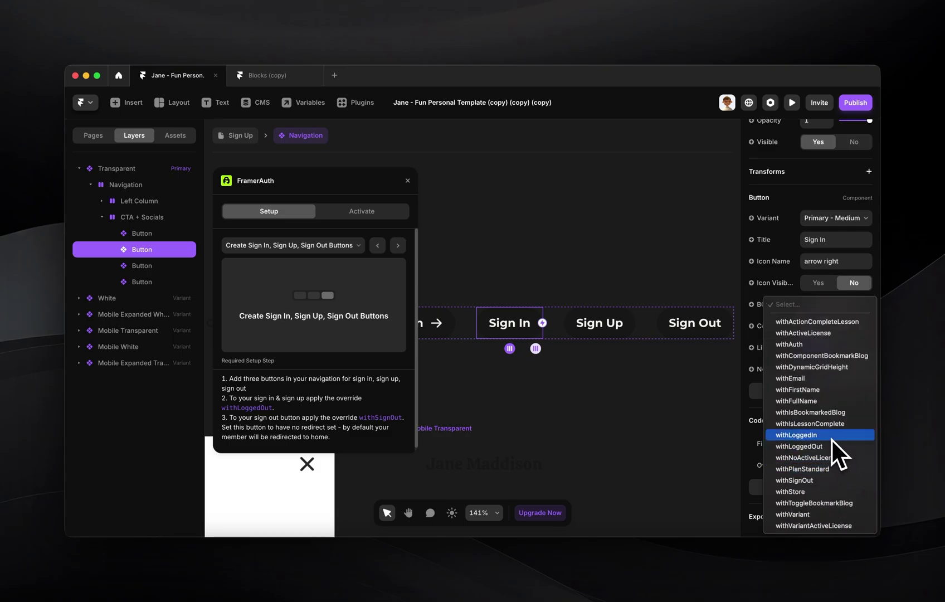
left_click(830, 446)
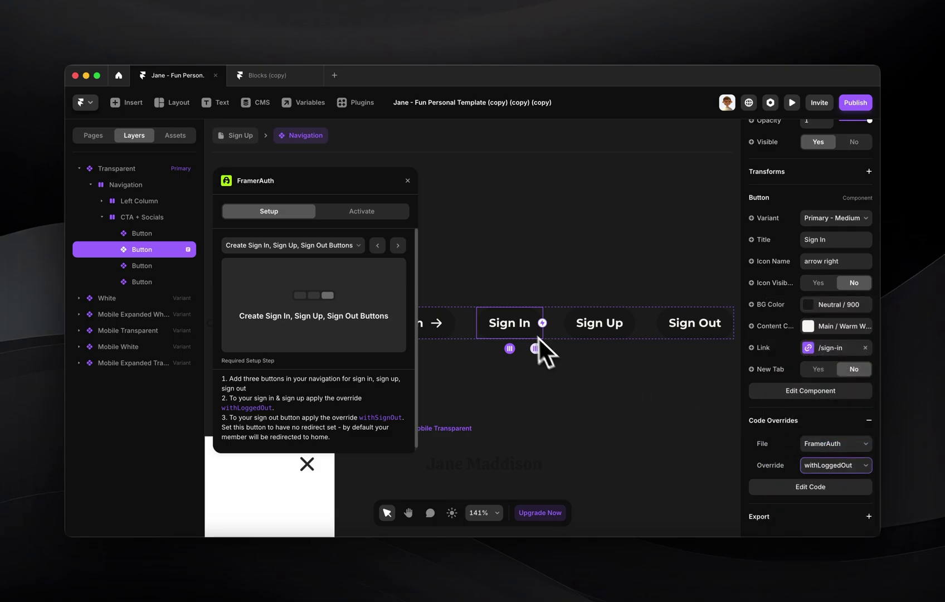
left_click(595, 318)
scroll(769, 401, "down", 3)
left_click(855, 465)
scroll(848, 467, "down", 3)
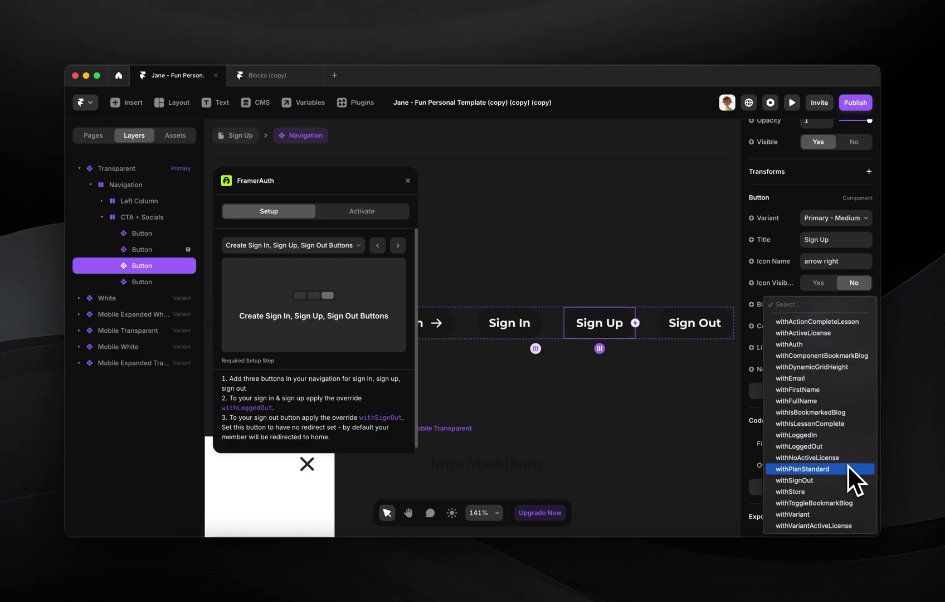
left_click(825, 444)
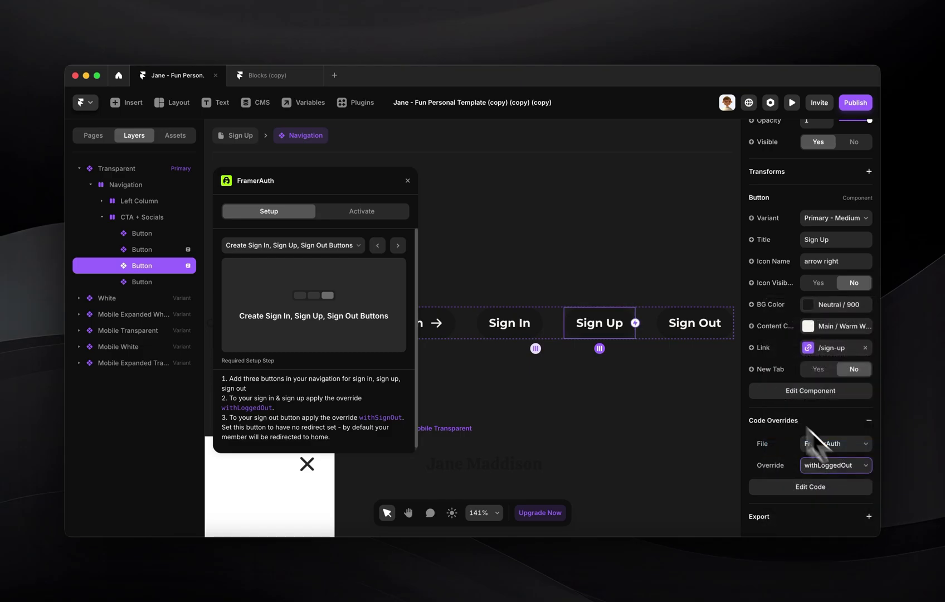
- Apply the withSignOut override to the Sign Out button
left_click(690, 334)
scroll(822, 436, "down", 3)
left_click(832, 464)
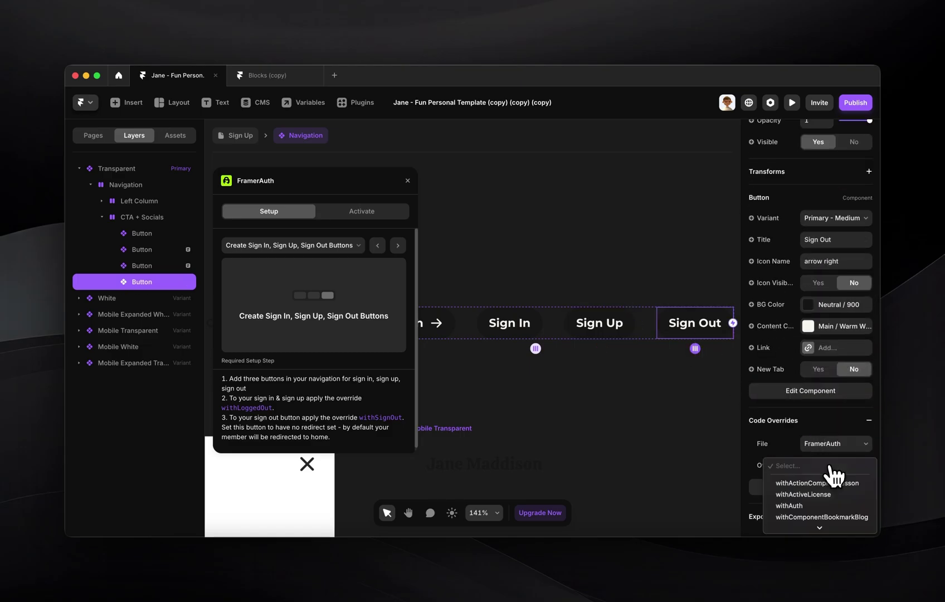
left_click(818, 480)
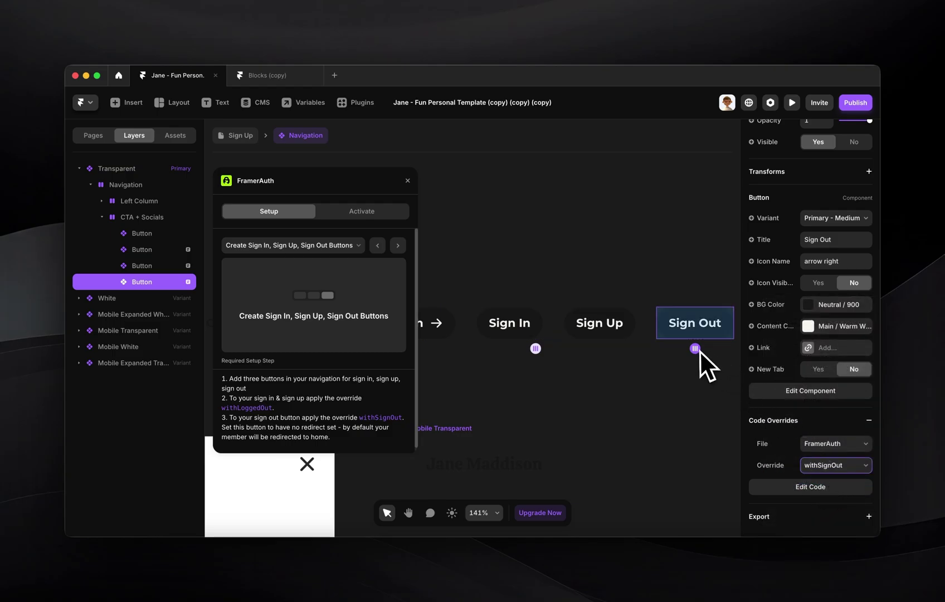
left_click(585, 273)
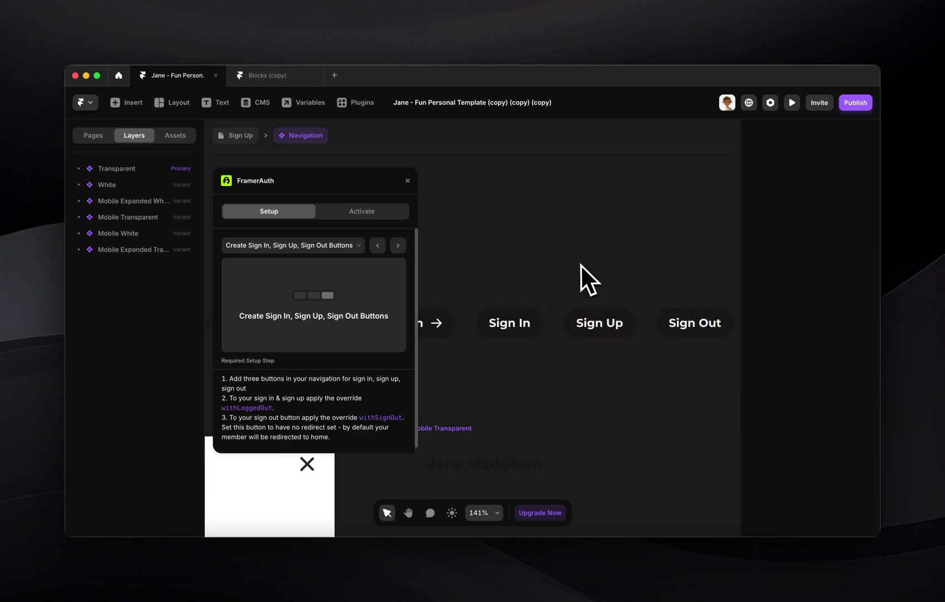
- Return to the /sign-up page and switch FramerAuth to account activation
scroll(580, 264, "down", 5)
scroll(580, 264, "down", 3)
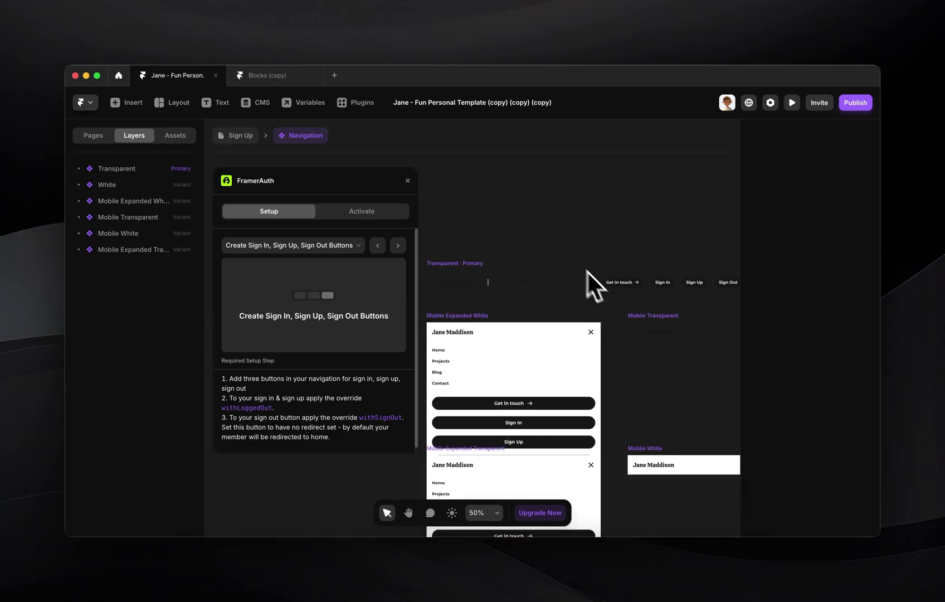
left_click(239, 134)
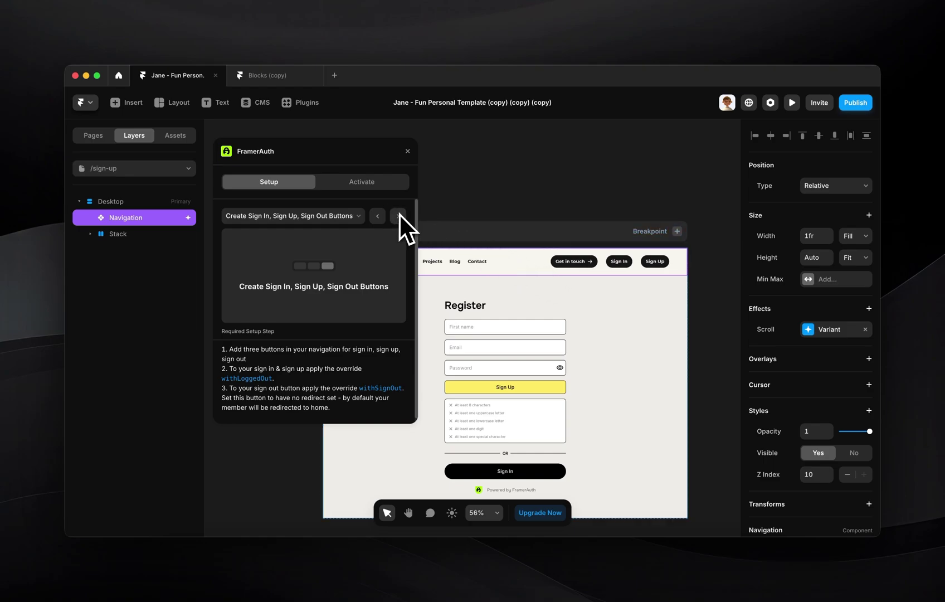
left_click(357, 182)
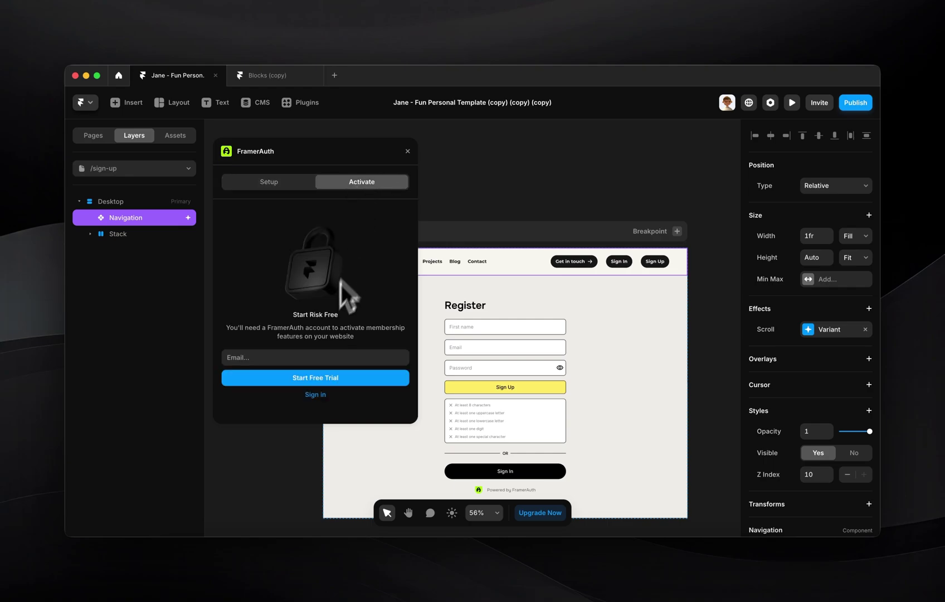
- Start a FramerAuth free trial with the account e-mail and paste the emailed verification code
left_click(287, 355)
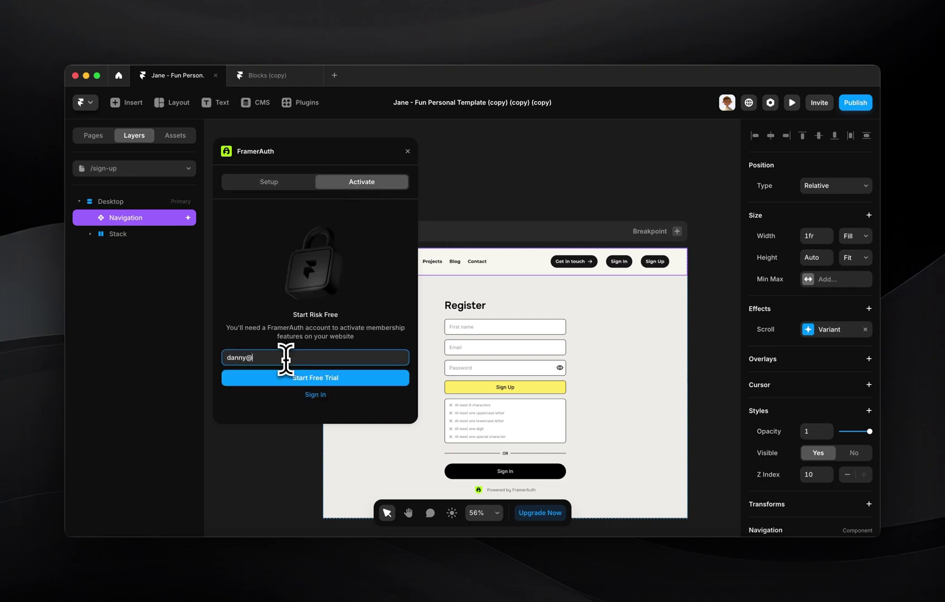
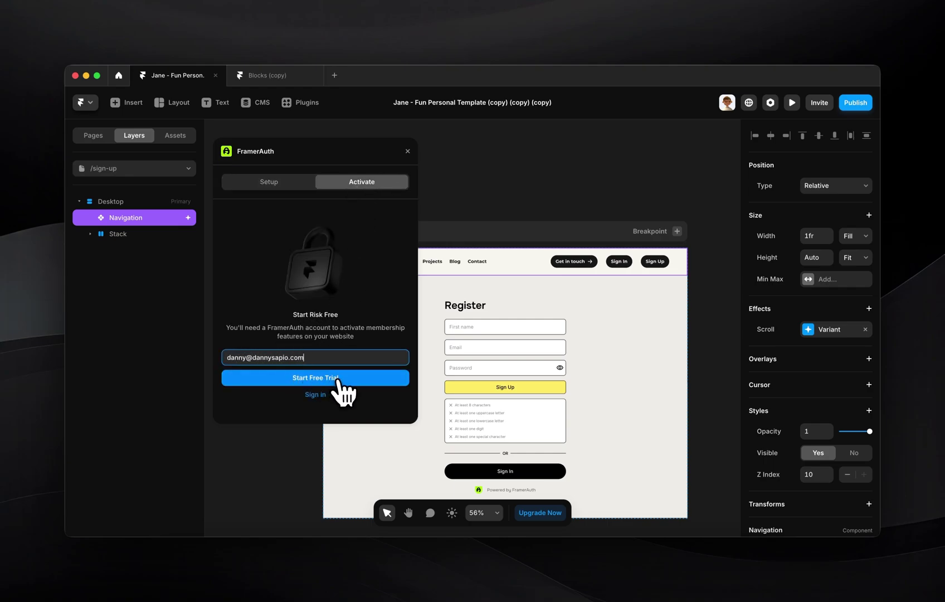
left_click(338, 378)
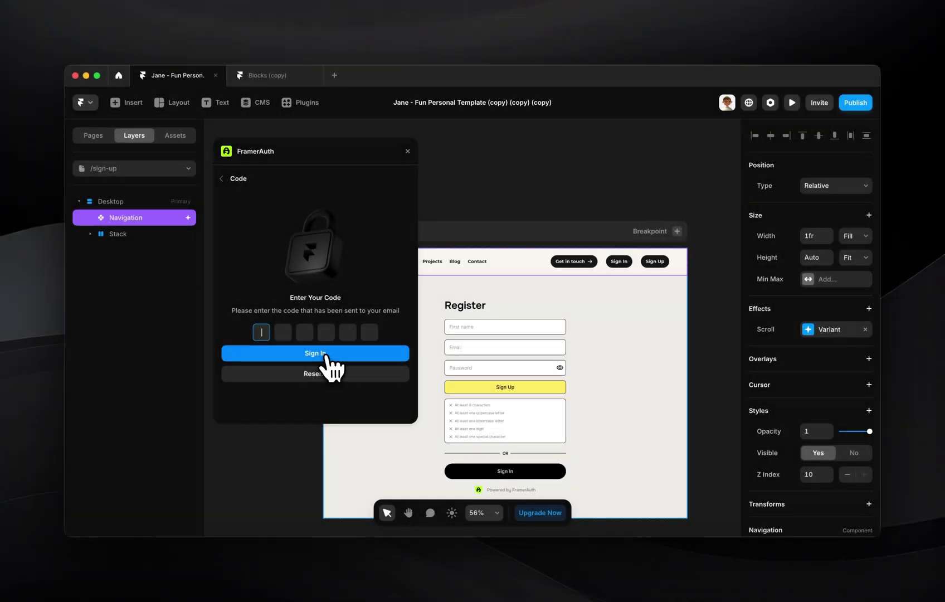
key("super+v")
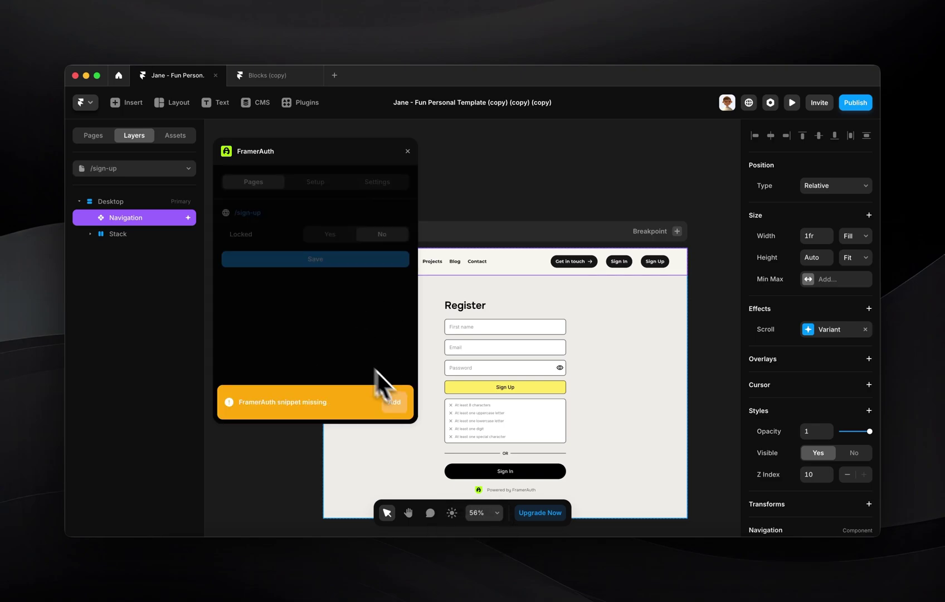
- Add the missing FramerAuth code snippet to the site and confirm it in Site Settings
left_click(396, 404)
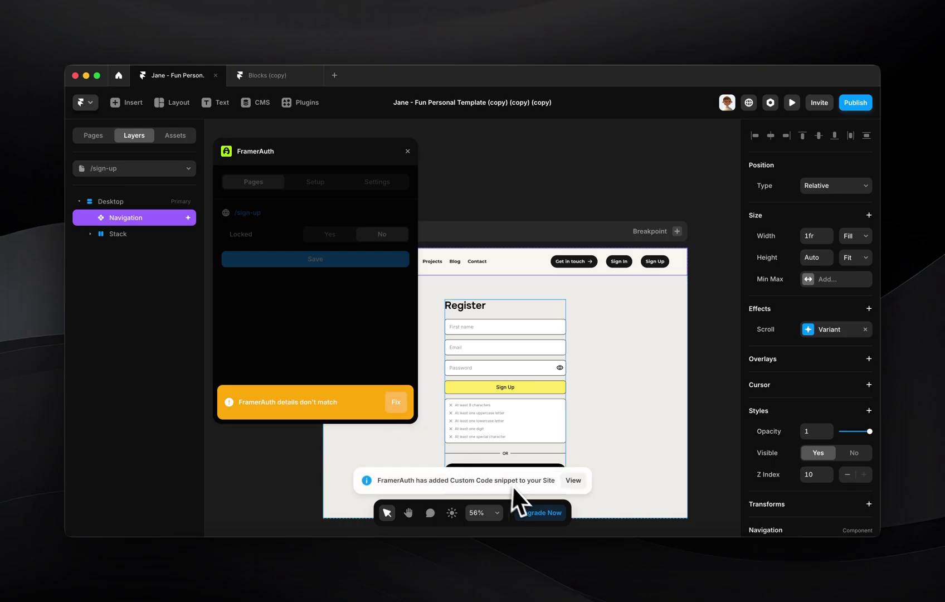
left_click(574, 482)
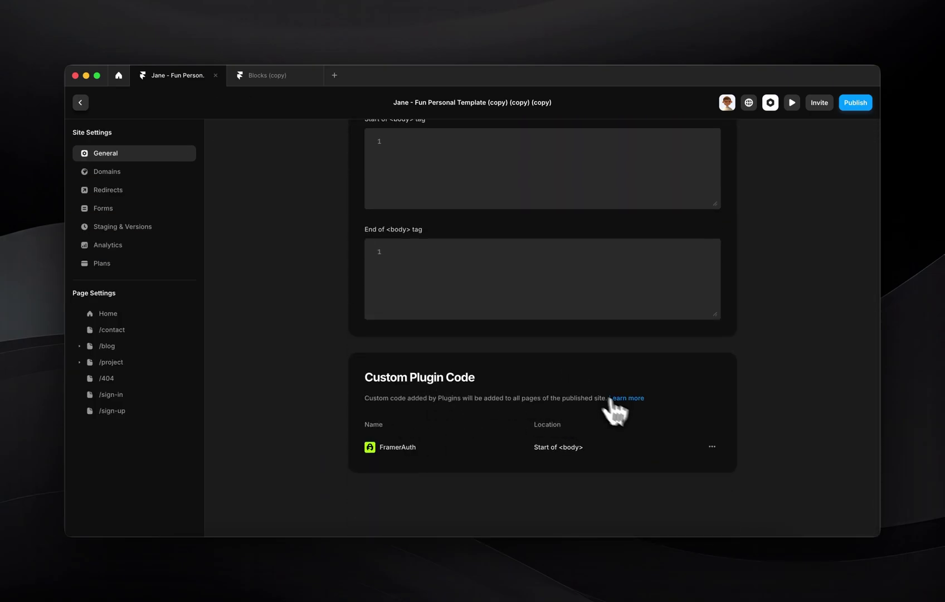
key("Escape")
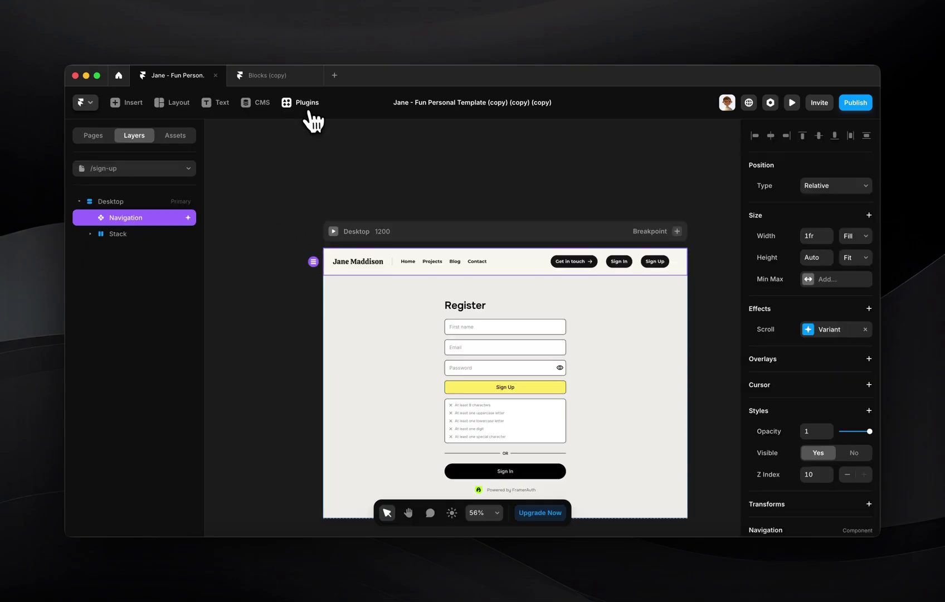
- Reopen FramerAuth and sync the project's test and live URLs to fix mismatched site details
left_click(305, 106)
left_click(390, 259)
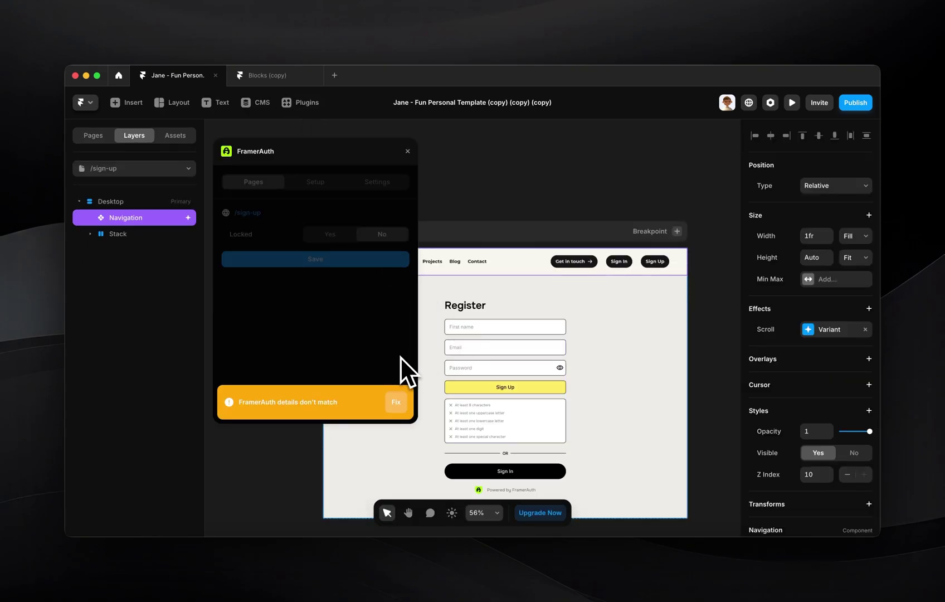
left_click(397, 402)
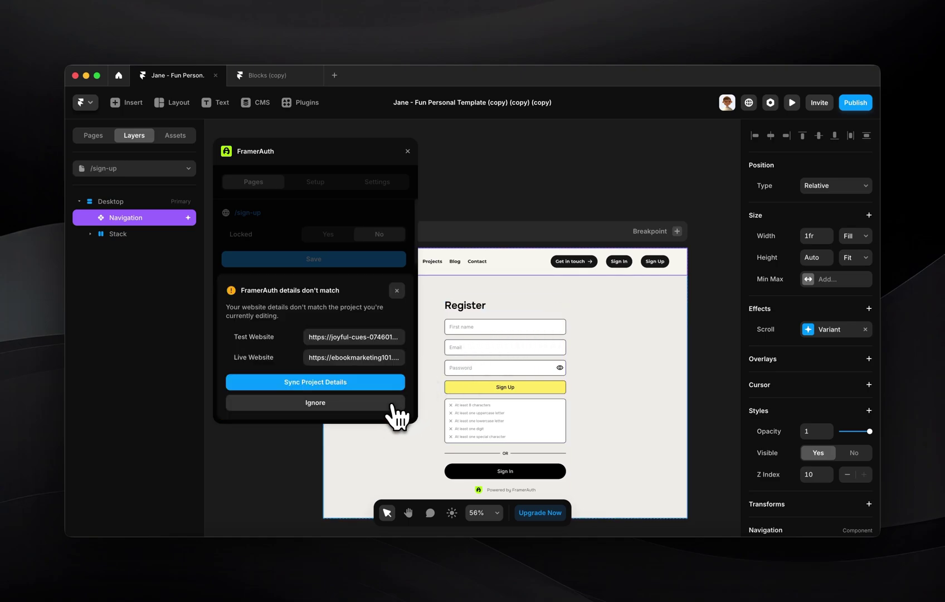
left_click(335, 384)
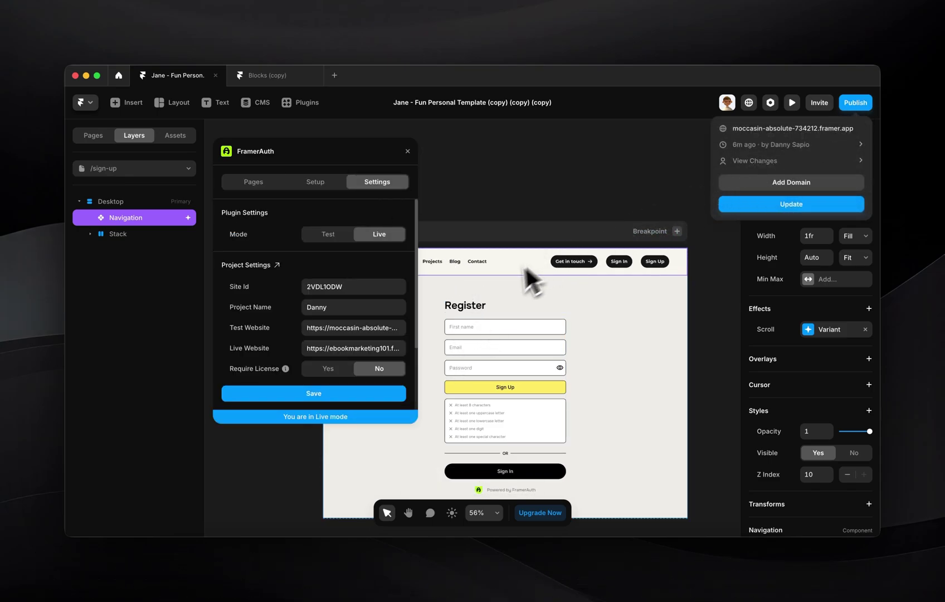
- Check the Live and Test Website URLs and switch FramerAuth to Test mode
double_click(355, 348)
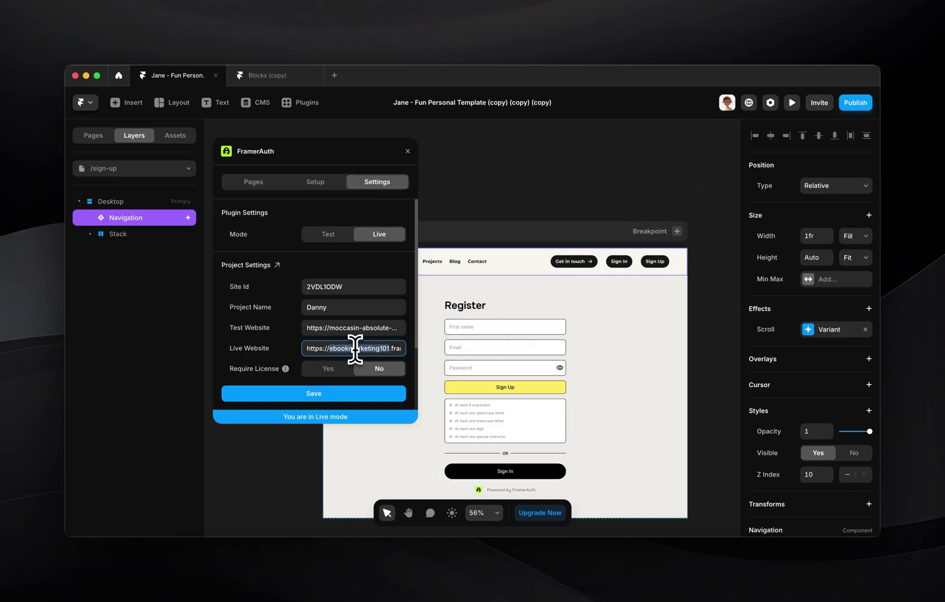
triple_click(355, 348)
left_click(355, 348)
triple_click(355, 349)
triple_click(357, 350)
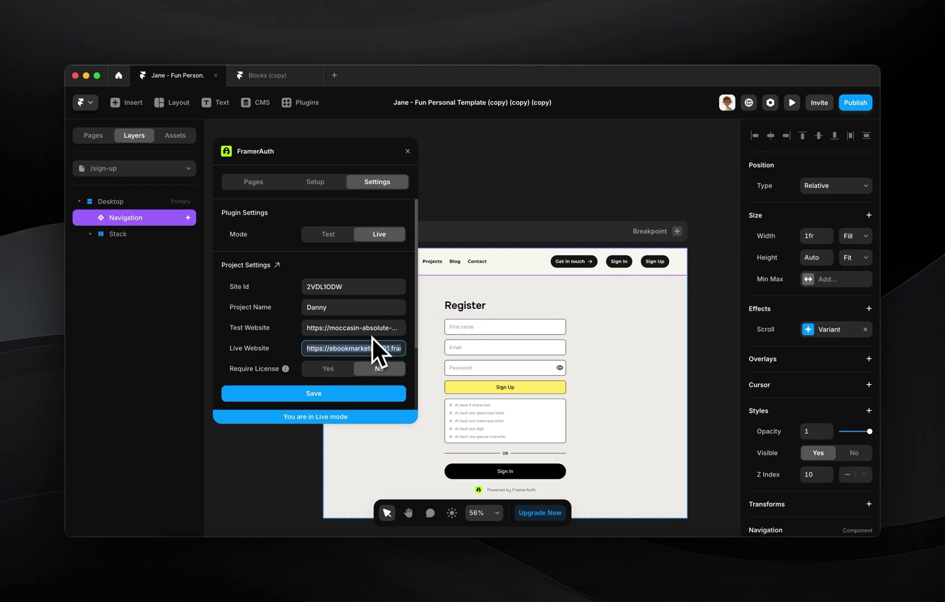
left_click(357, 328)
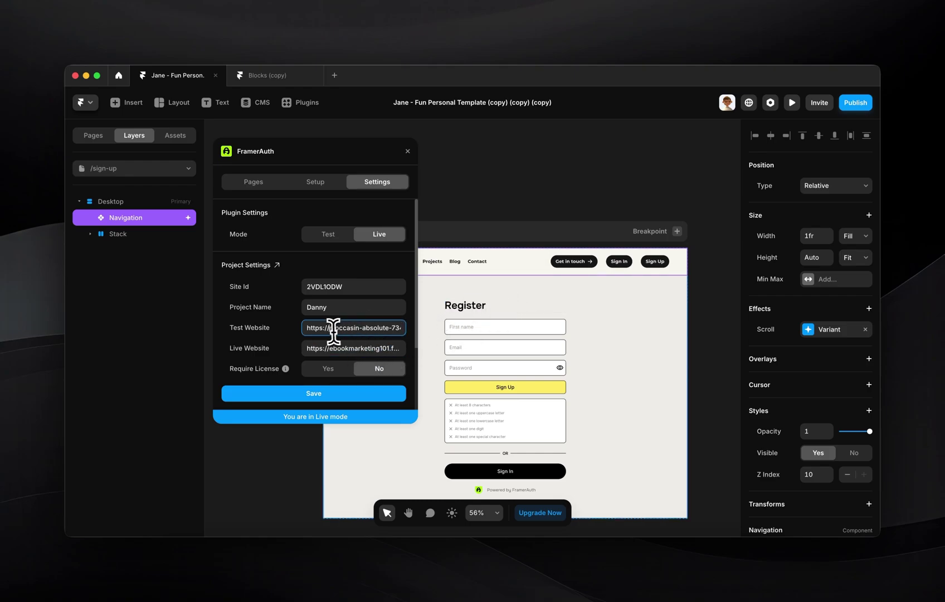
triple_click(331, 329)
left_click(332, 234)
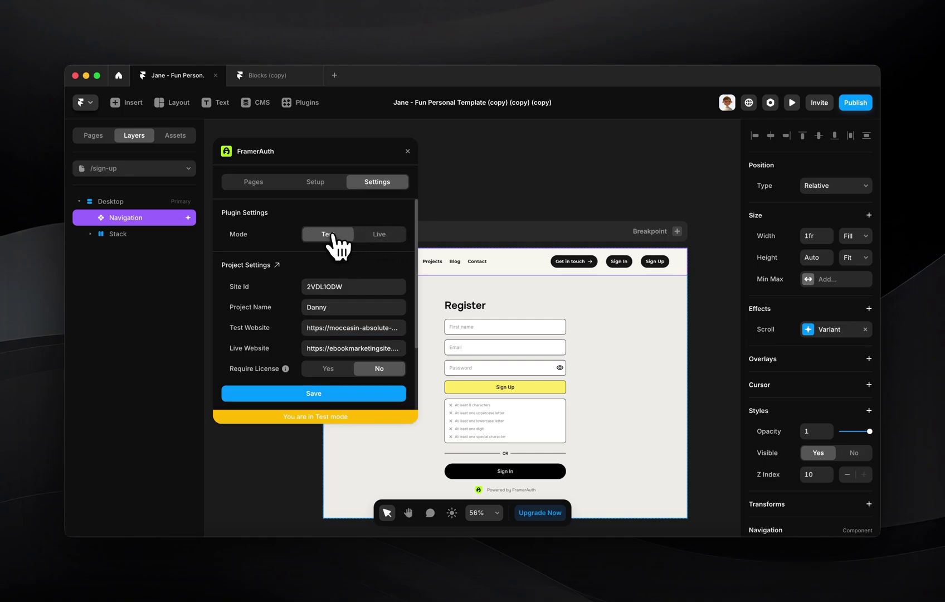
- Set the FramerAuth project name to Marketing Site and save the settings
left_click(250, 183)
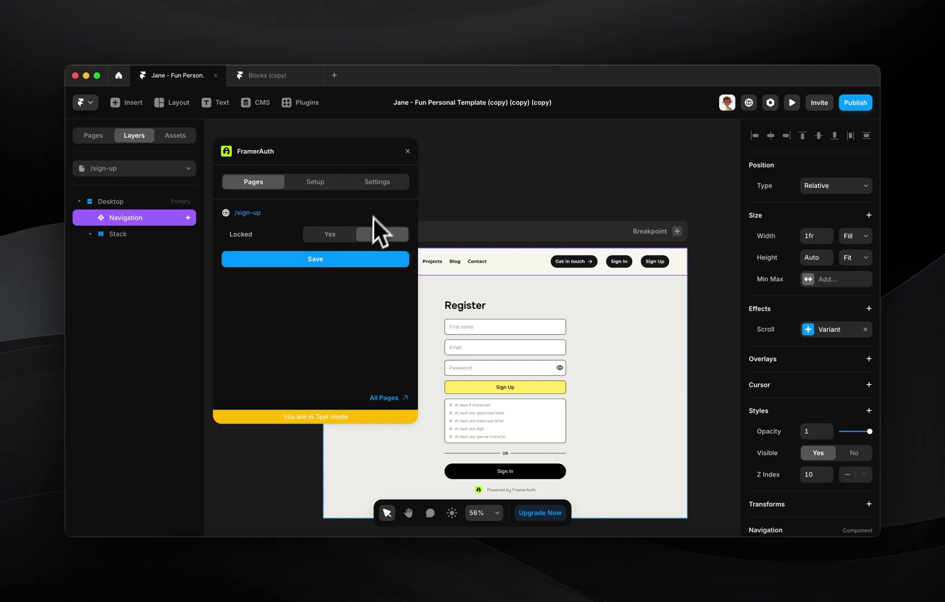
left_click(379, 183)
left_click(309, 329)
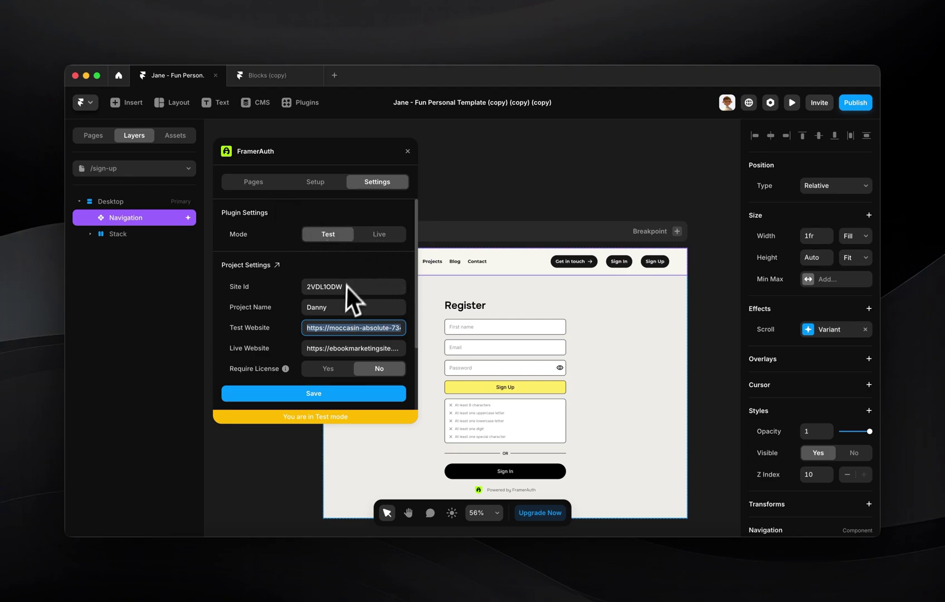
double_click(330, 305)
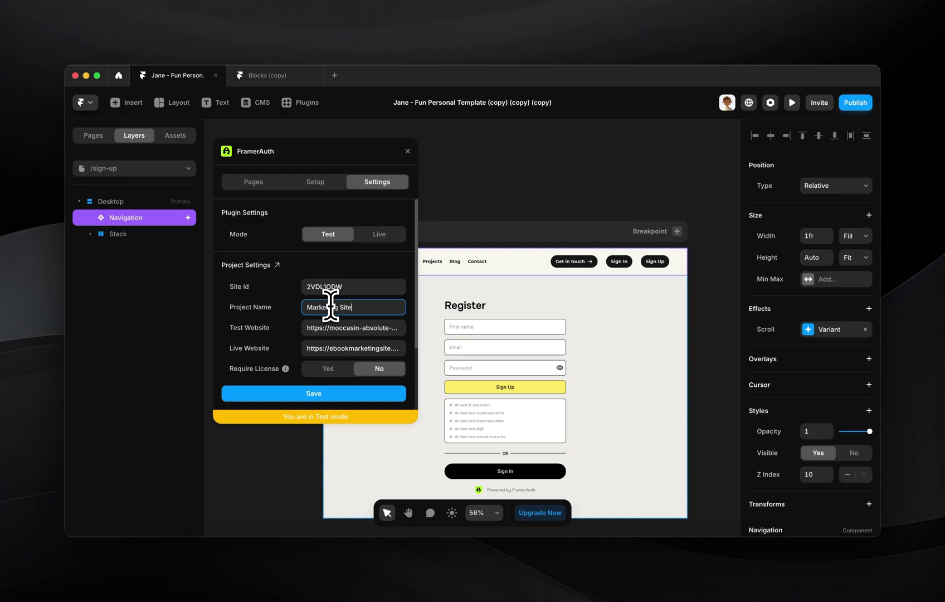
left_click(311, 393)
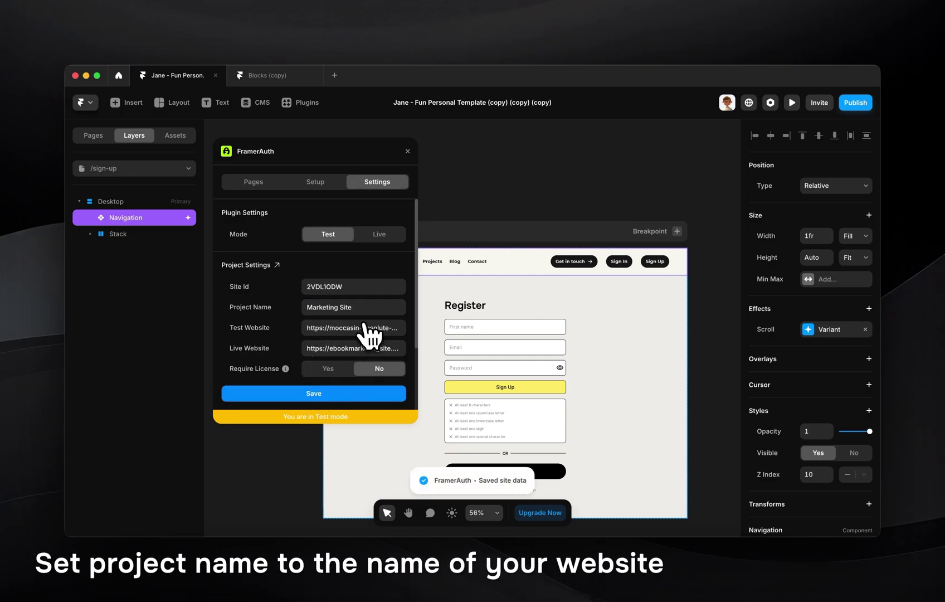
scroll(370, 332, "down", 3)
scroll(371, 306, "up", 3)
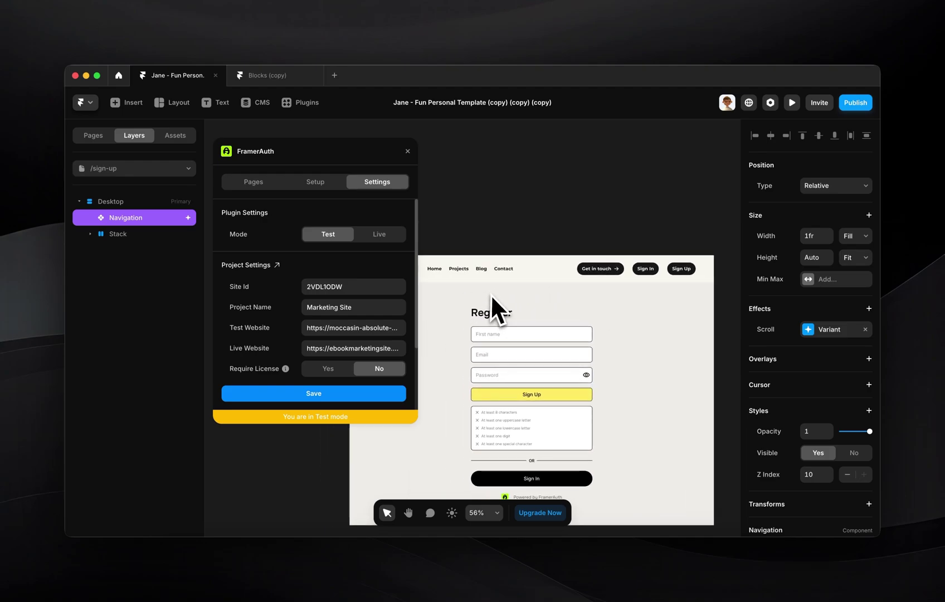
scroll(473, 291, "left", 2)
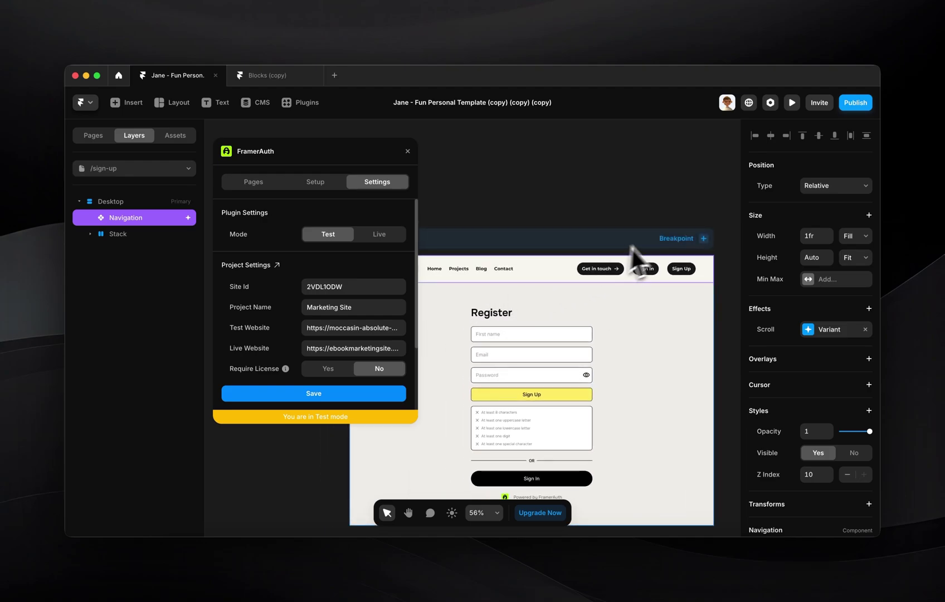
- Publish the site update and register a new member with a first name, email and password
left_click(855, 103)
left_click(780, 183)
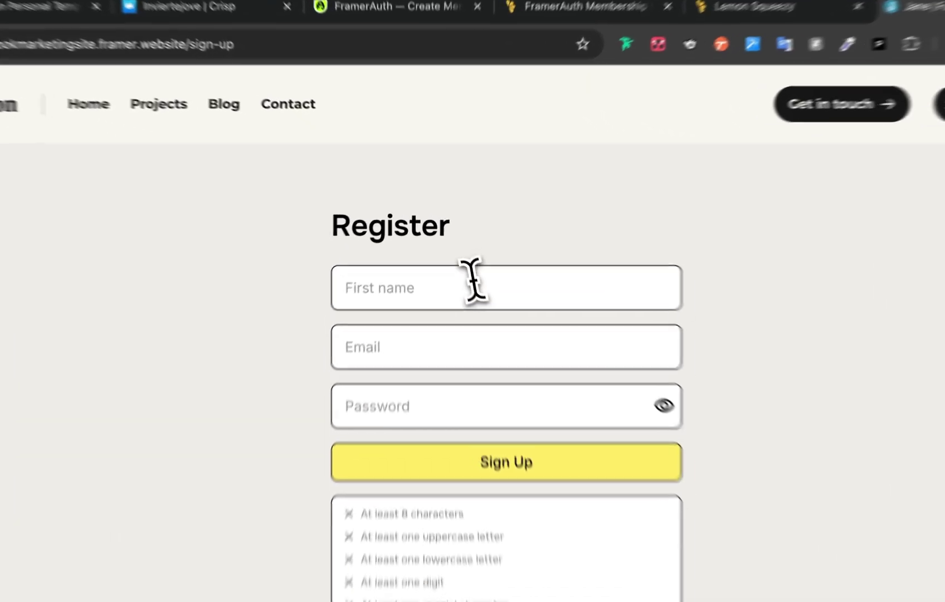
left_click(468, 284)
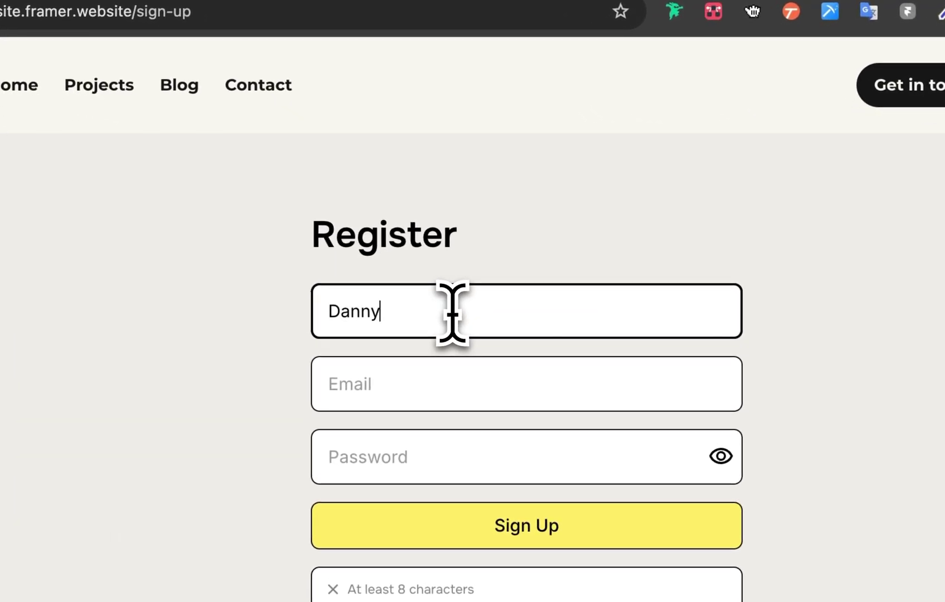
key("Tab")
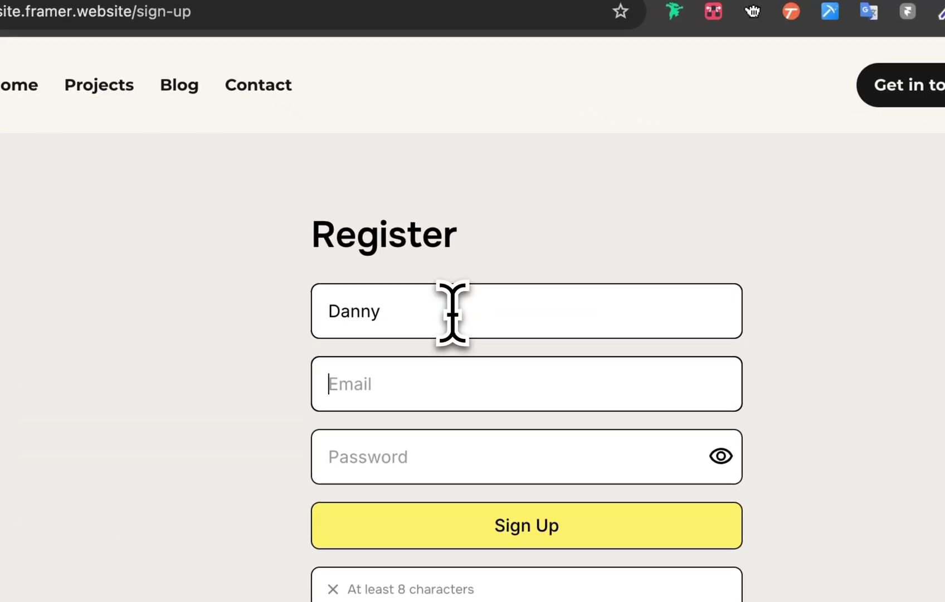
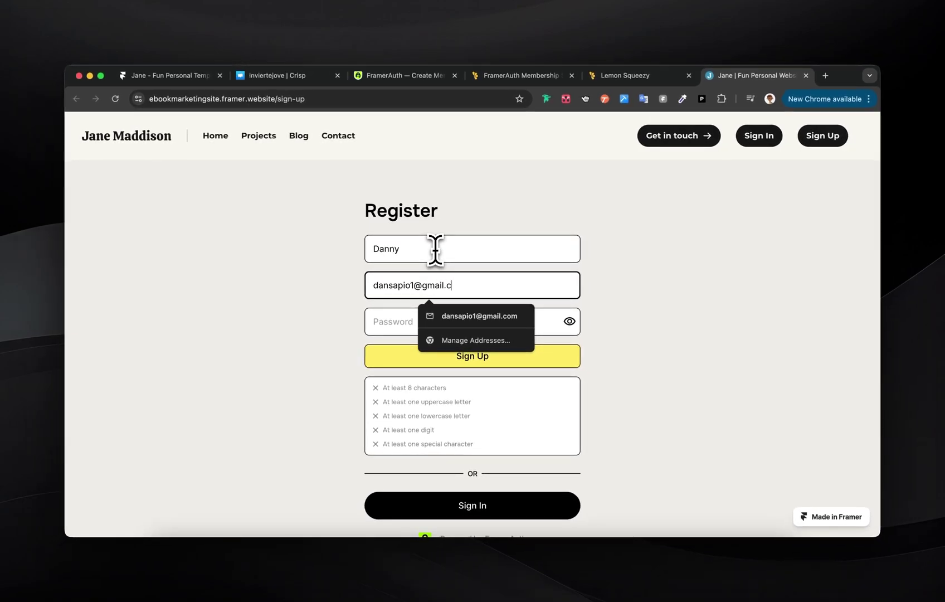
key("Tab")
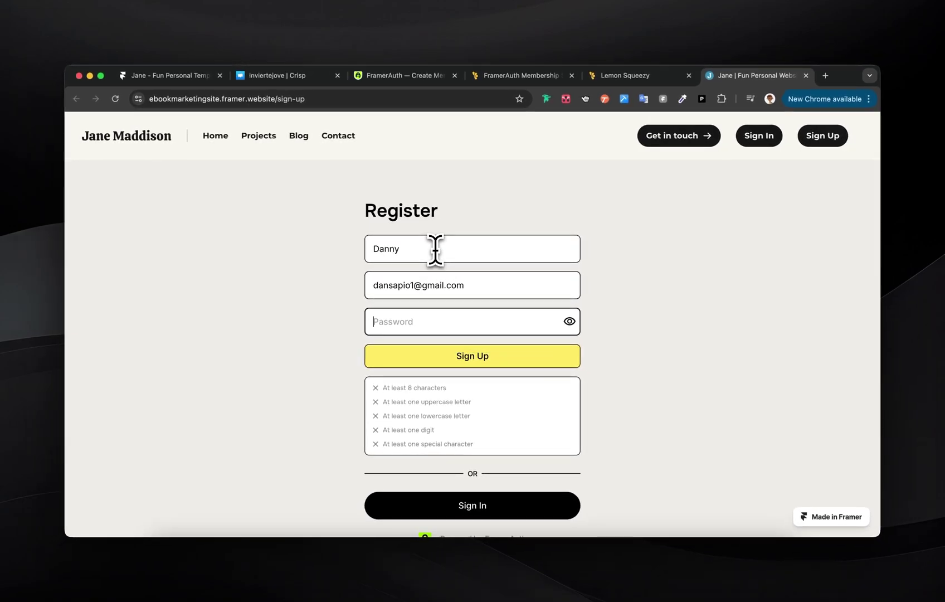
key("Return")
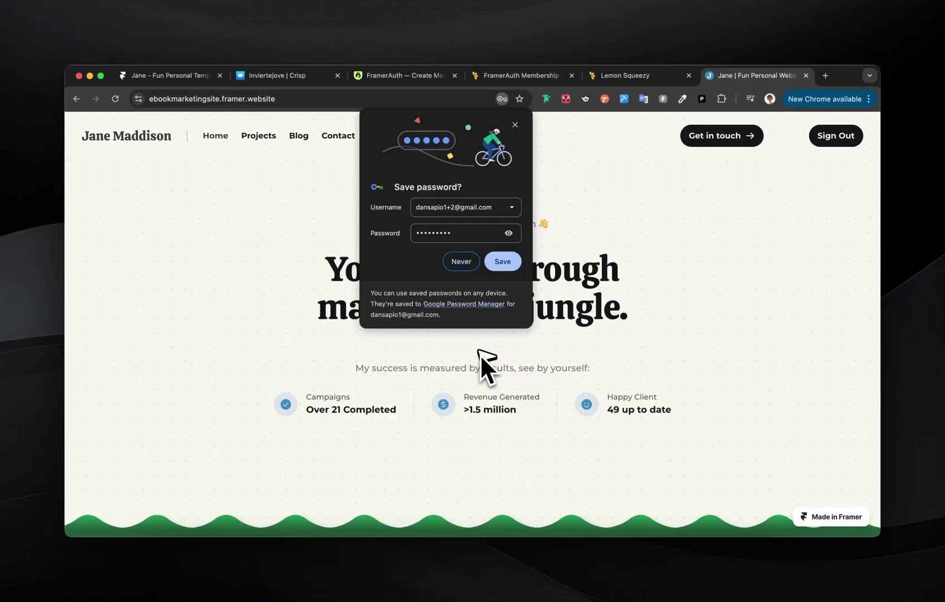
left_click(500, 263)
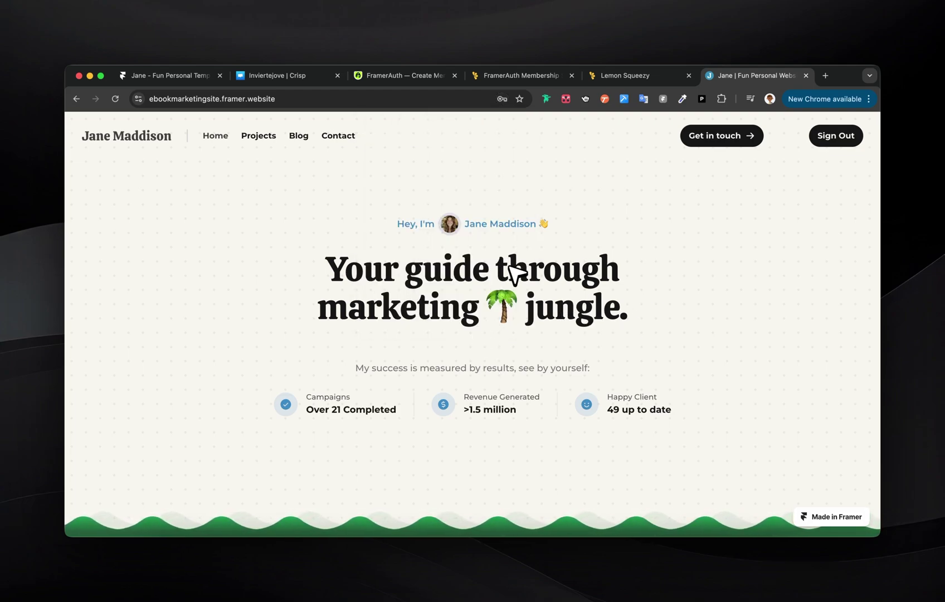
- Sign out of the live site, then sign back in with the browser's saved credentials
scroll(484, 307, "down", 5)
scroll(485, 309, "down", 5)
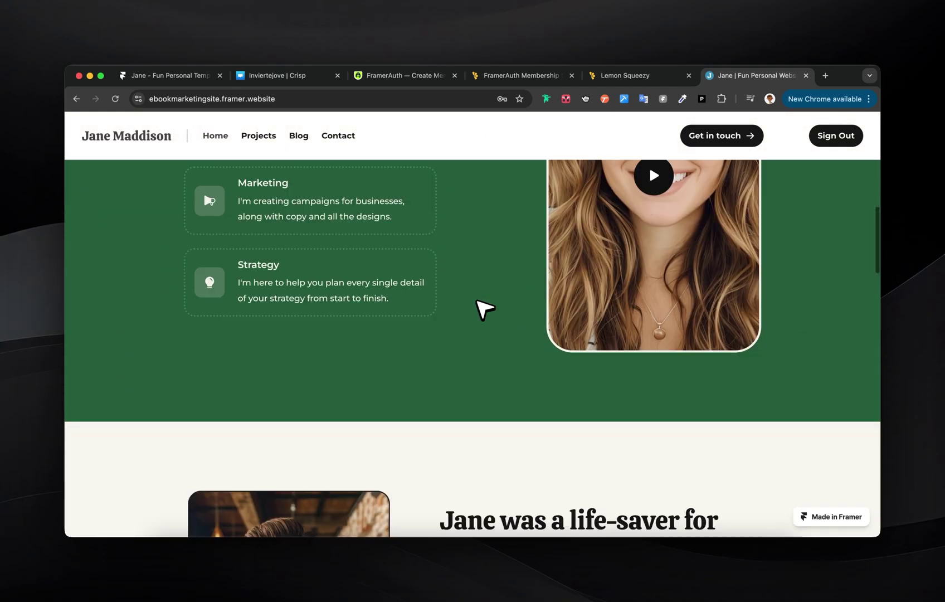
scroll(485, 308, "up", 1)
scroll(486, 308, "down", 3)
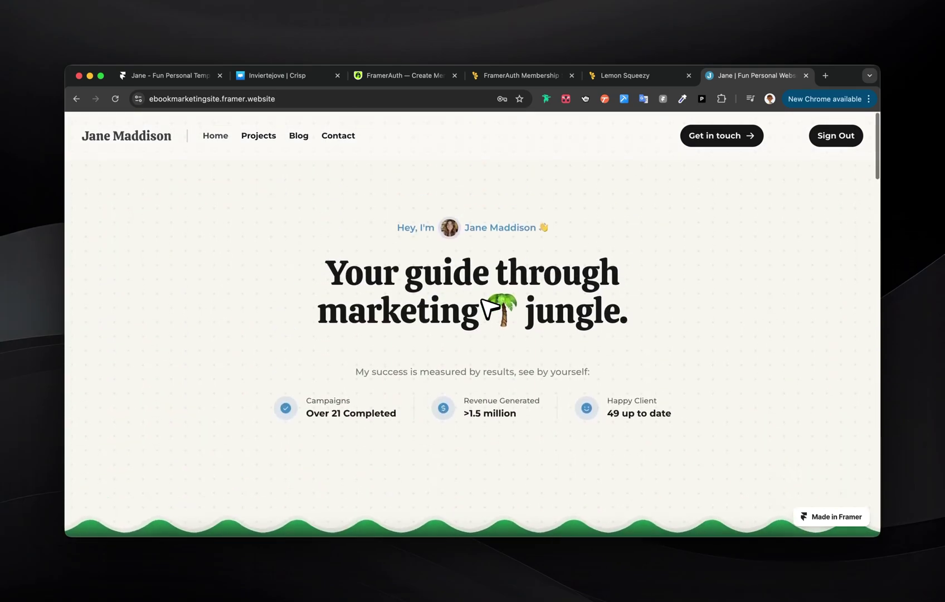
left_click(836, 138)
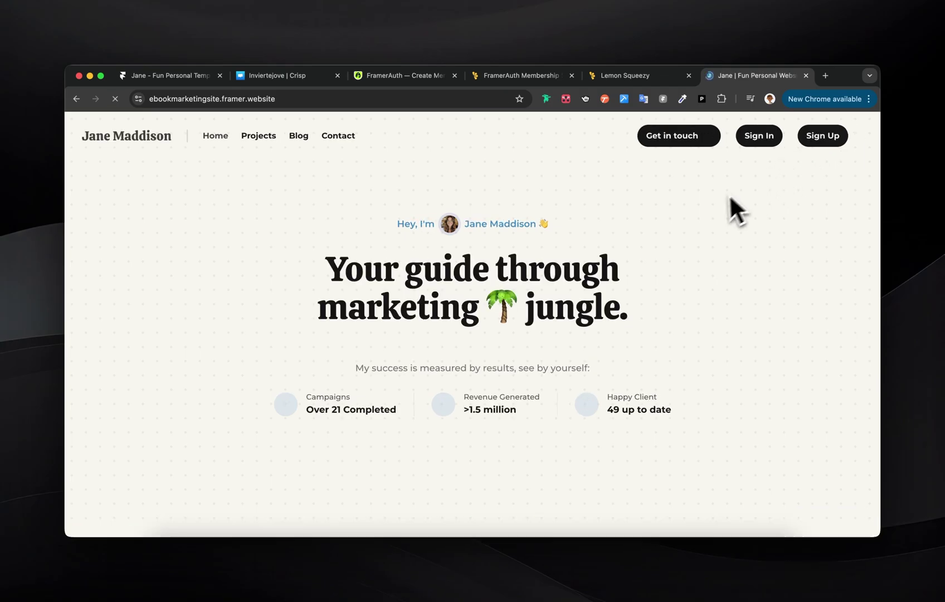
left_click(761, 135)
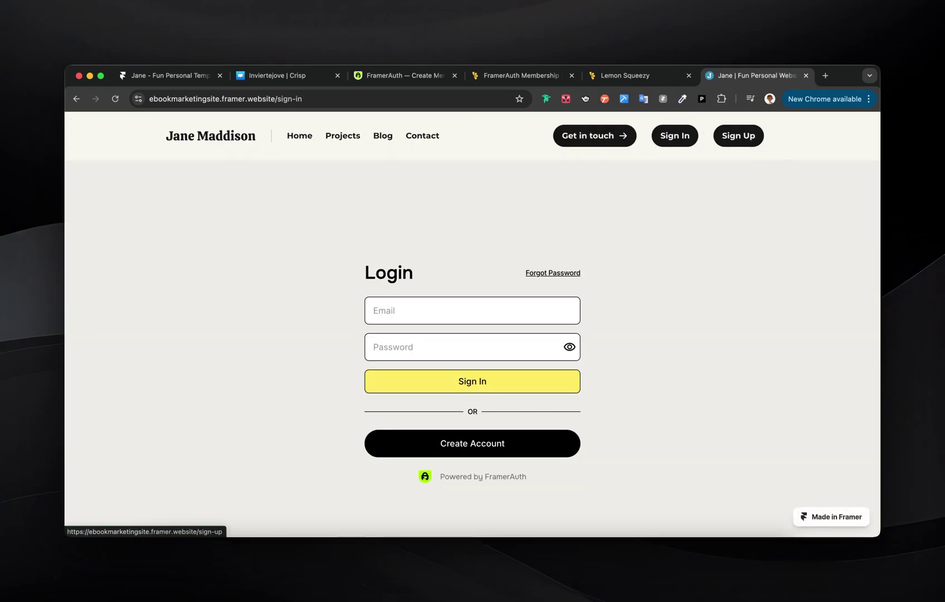
left_click(450, 311)
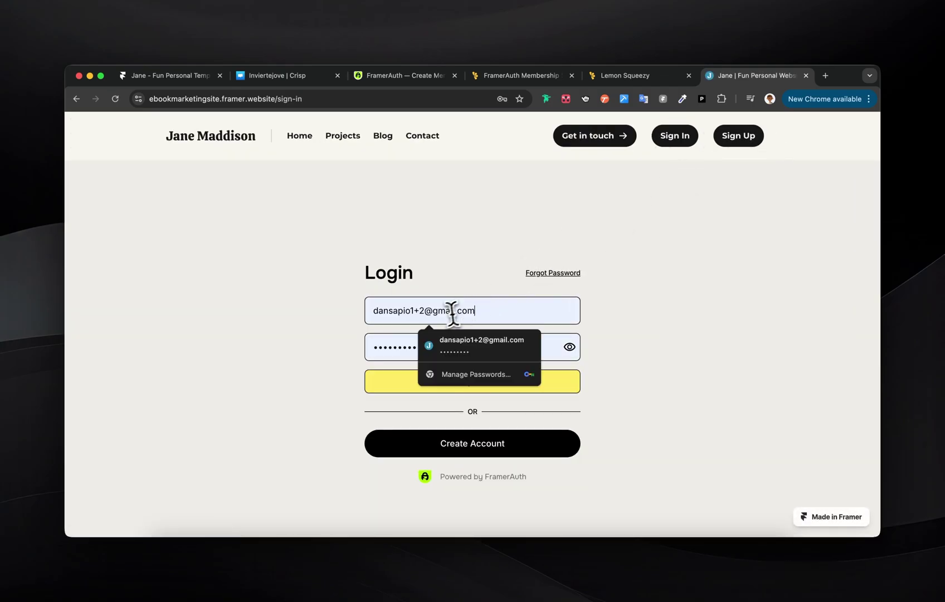
left_click(402, 386)
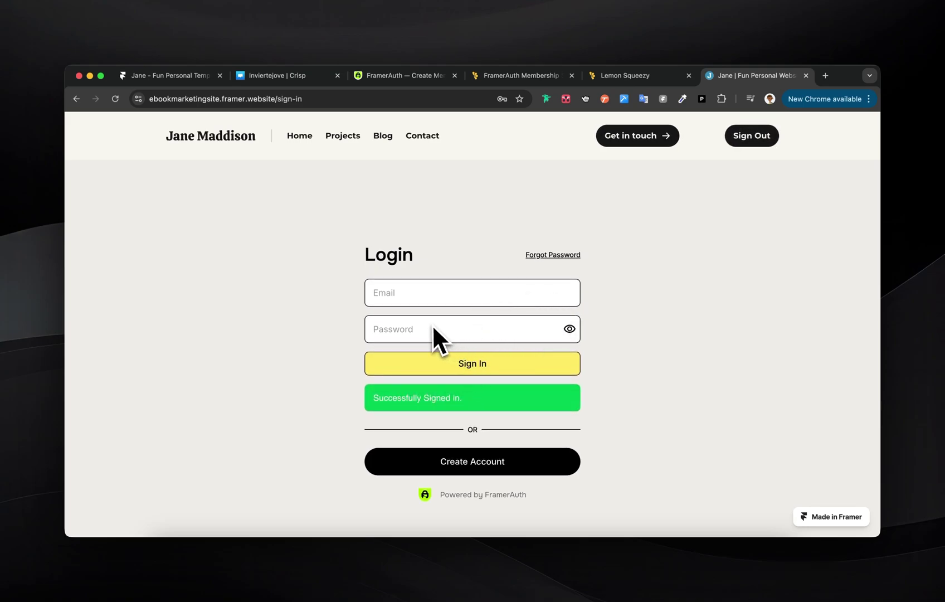
left_click(405, 294)
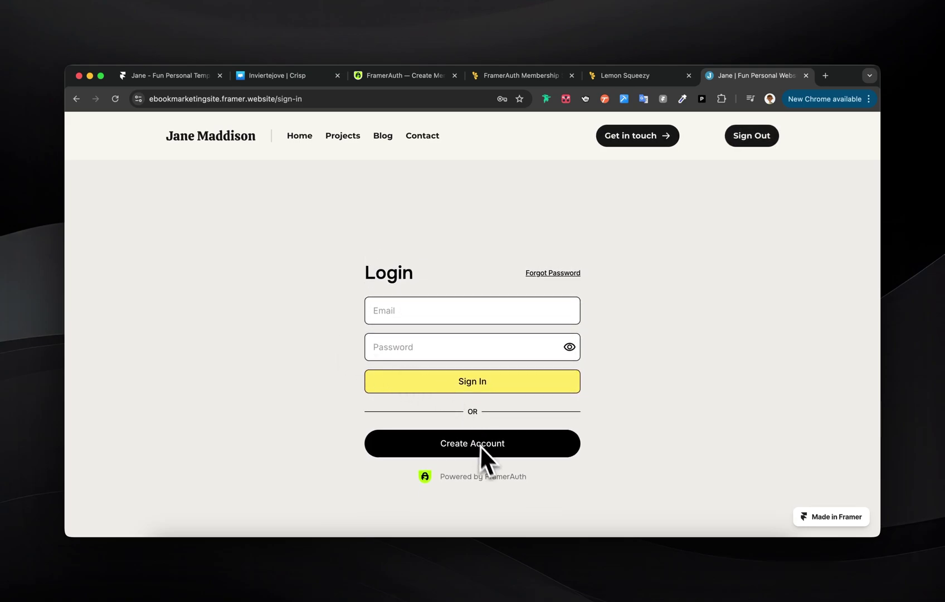
- Close the FramerAuth panel, open the /sign-in page, and set the SignInForm redirect to Home
left_click(654, 551)
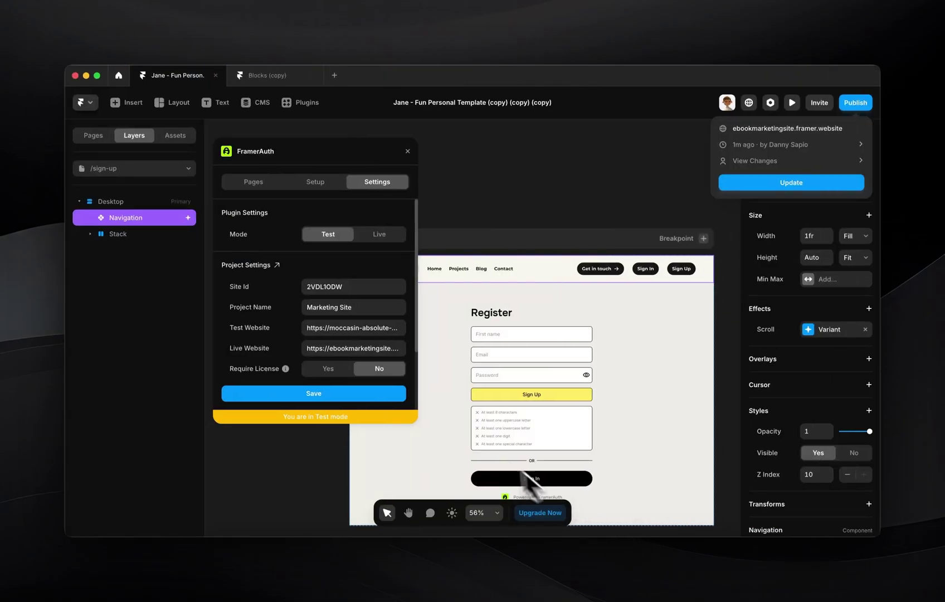
left_click(407, 152)
left_click(407, 152)
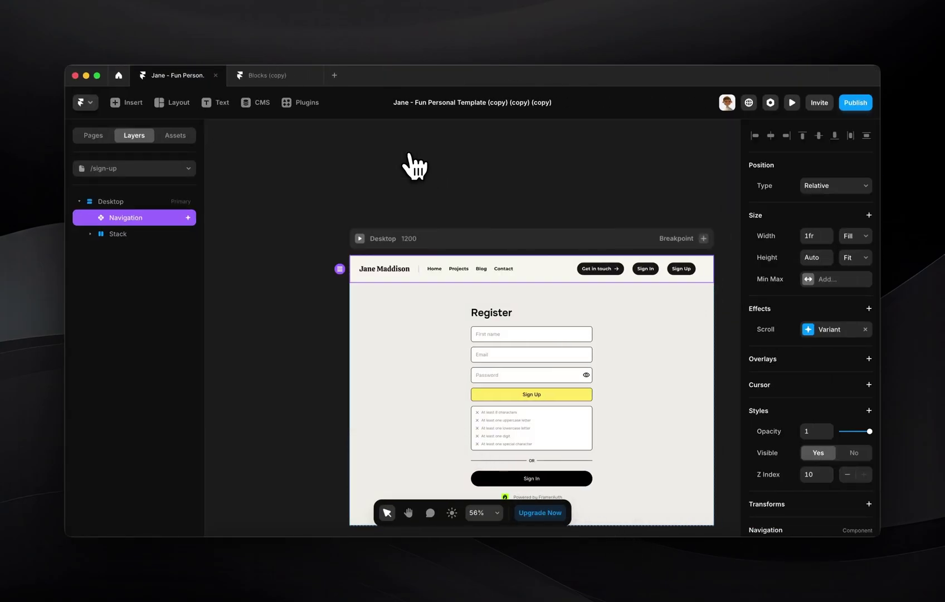
left_click(127, 168)
left_click(131, 321)
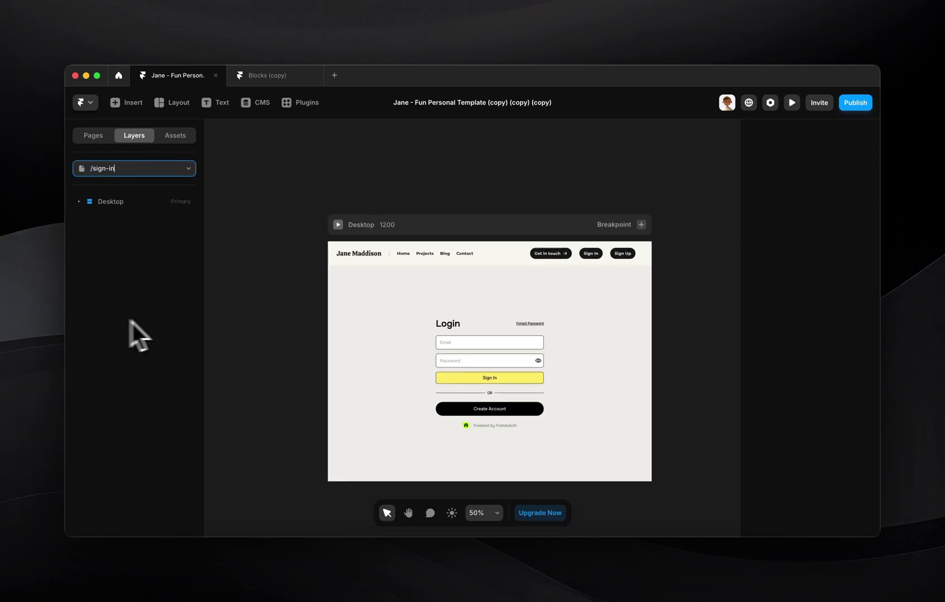
left_click(486, 376)
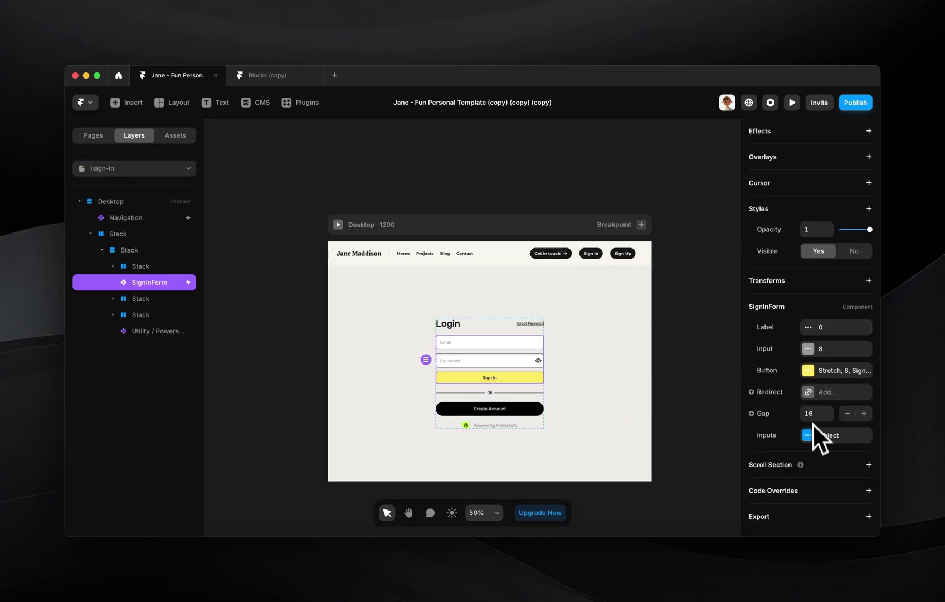
left_click(819, 392)
left_click(664, 422)
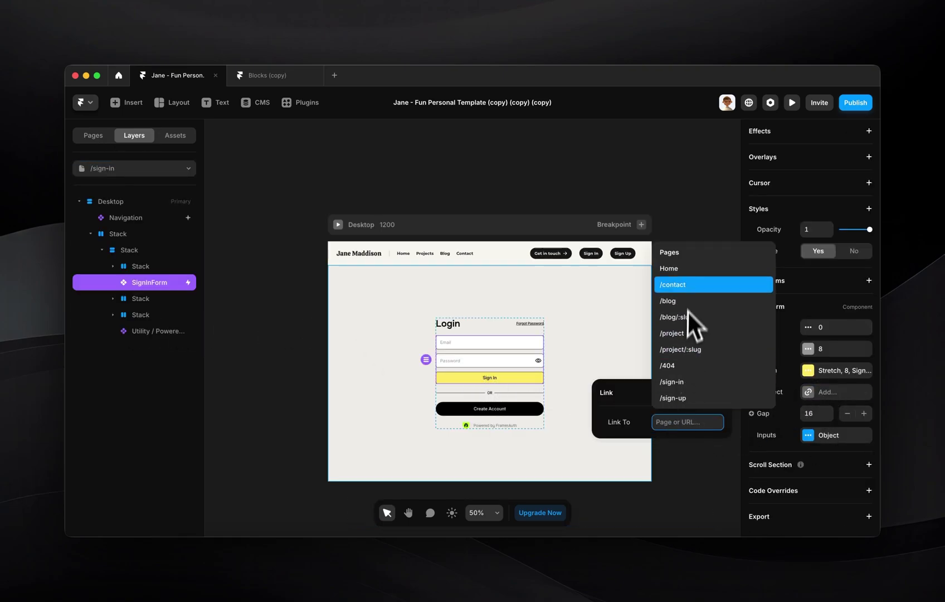
left_click(684, 269)
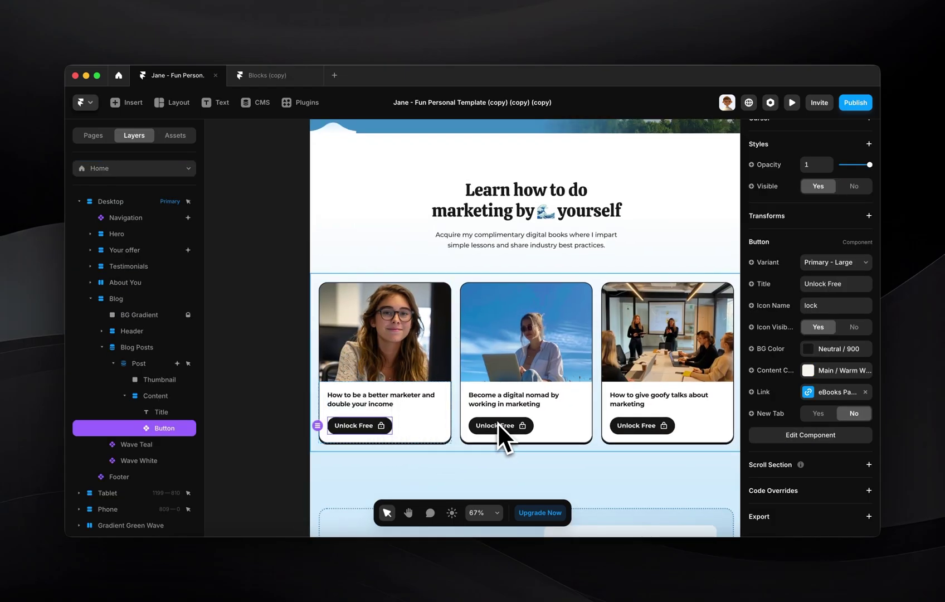
- Wrap the Unlock Free button in a stack with Fit Content width
scroll(413, 397, "left", 2)
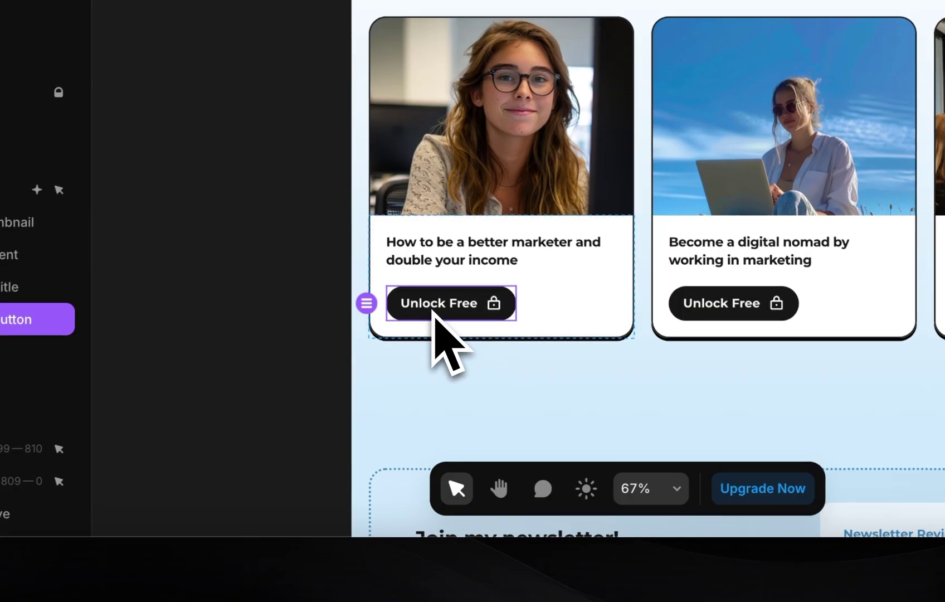
key("super+alt+Return")
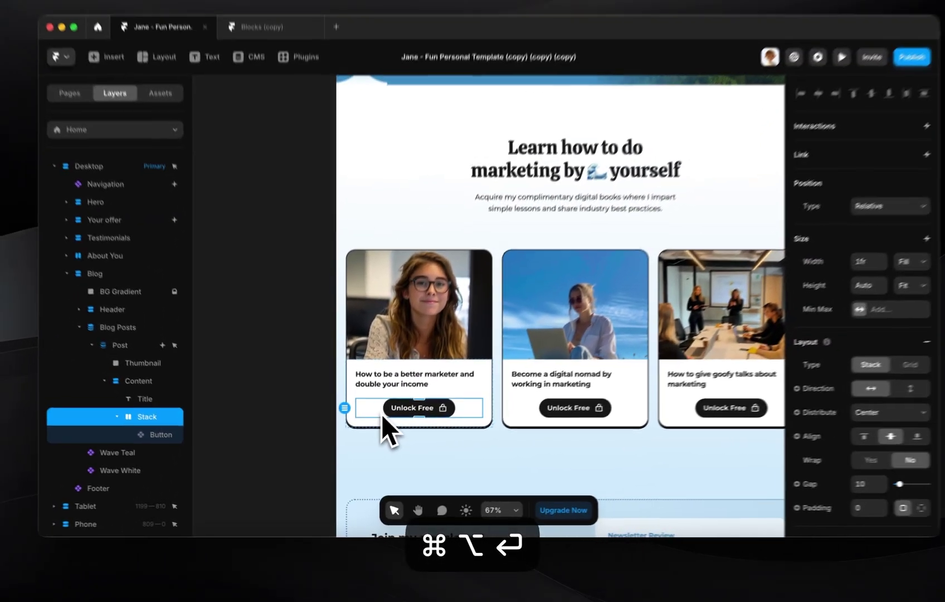
key("shift+a")
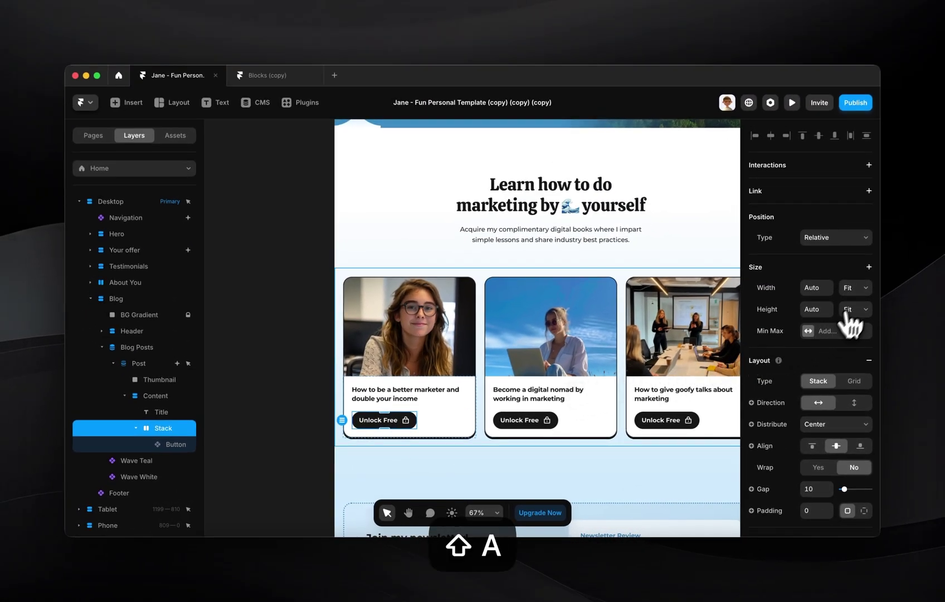
left_click(851, 287)
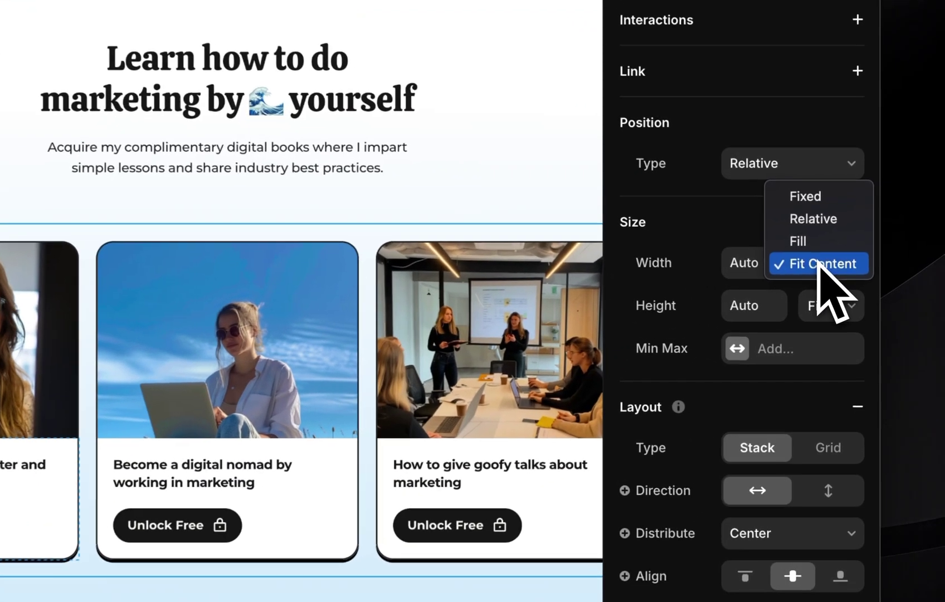
left_click(851, 289)
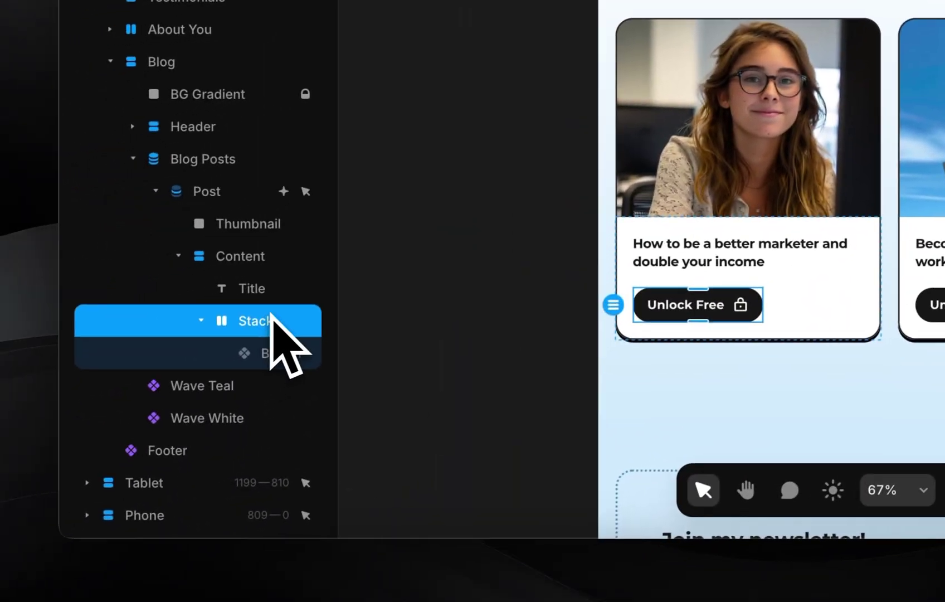
- Turn the stack into a new component named Locked Button
key("super+alt+k")
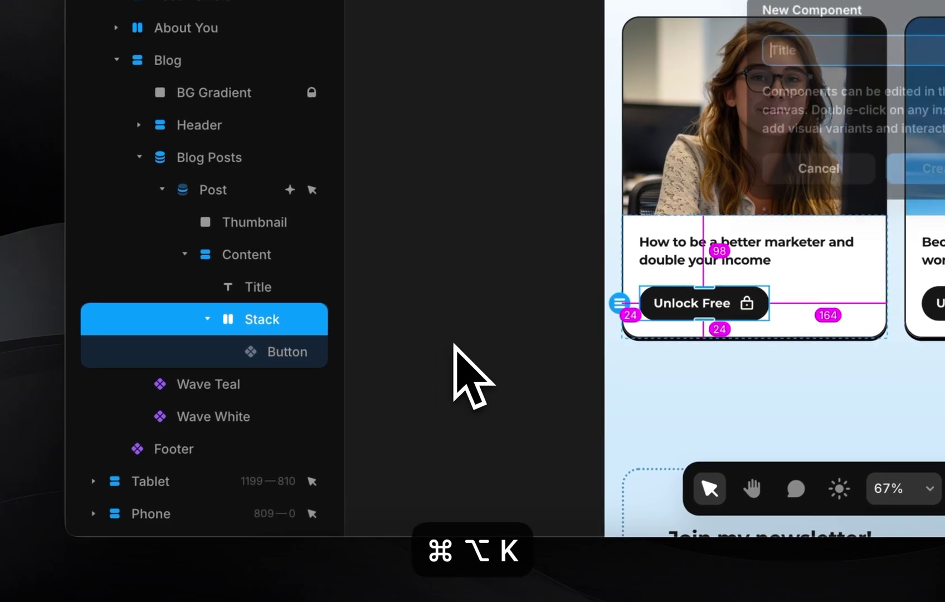
type("Locked Button")
key("Return")
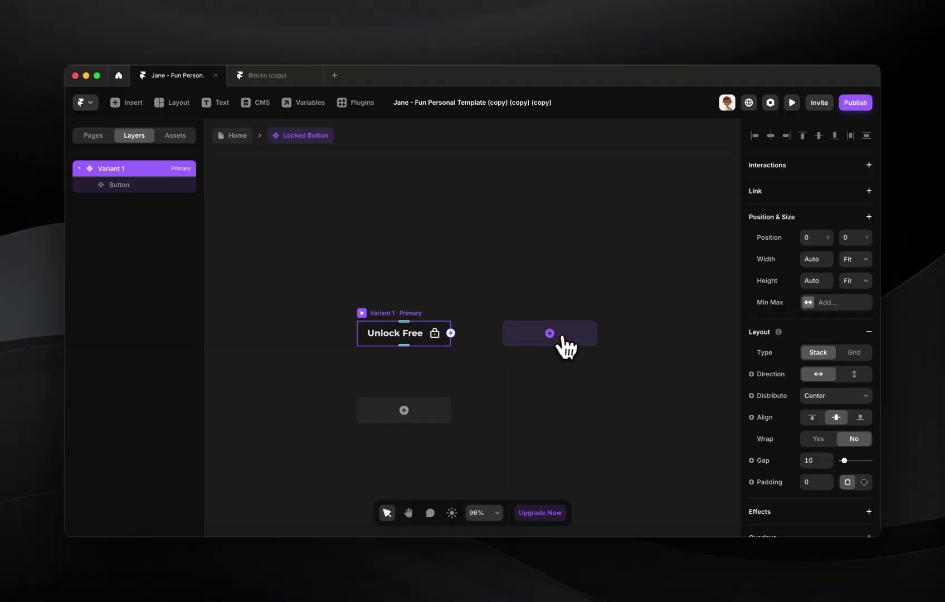
- Add a second variant and make Variant 1's button read Access eBook without the lock icon
left_click(717, 333)
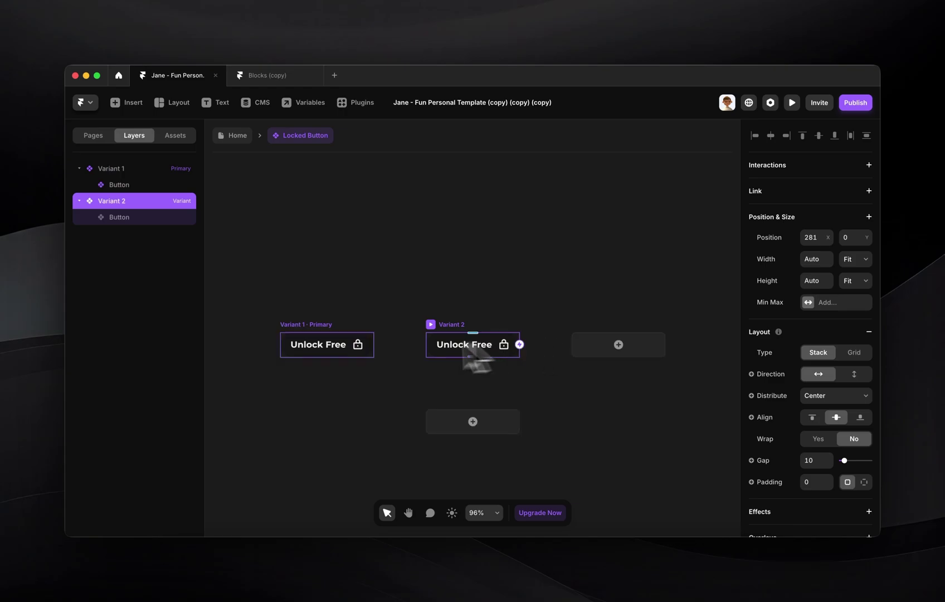
left_click(336, 344)
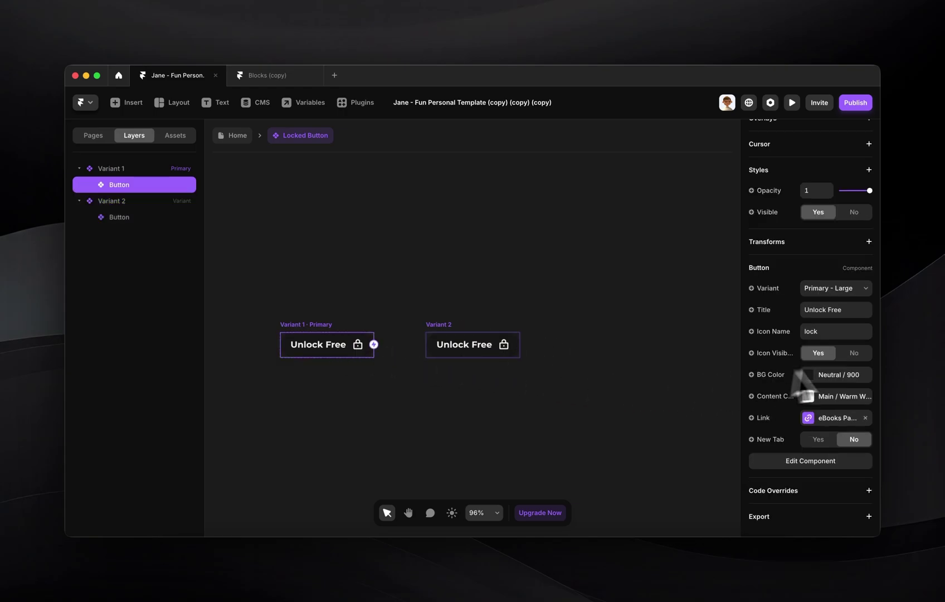
left_click(832, 310)
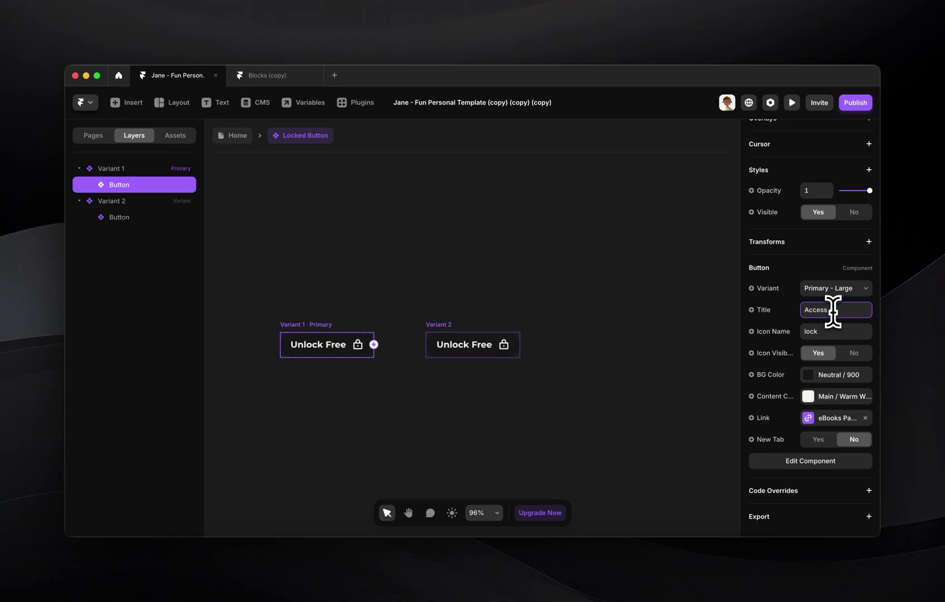
type("Access eBook")
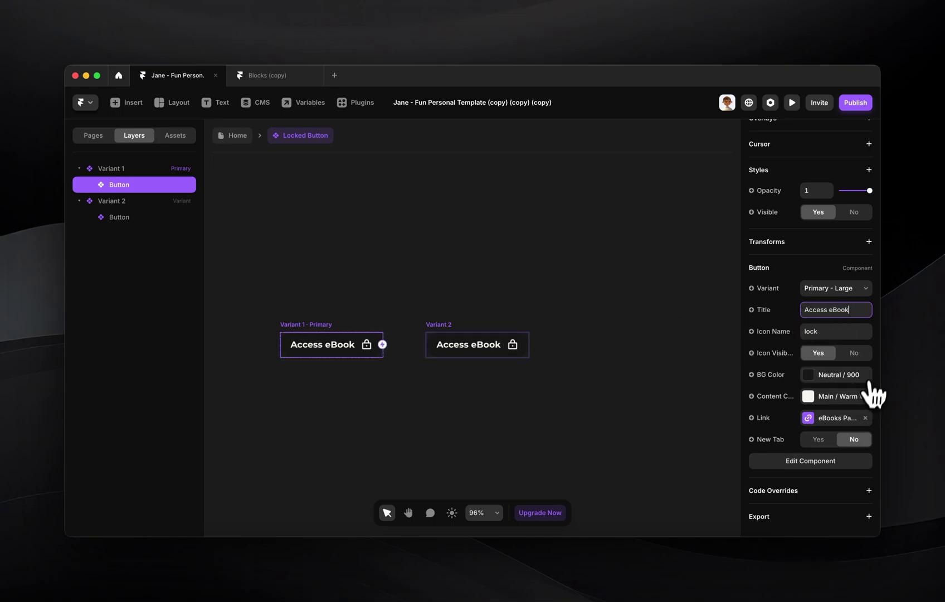
left_click(856, 355)
- Give Variant 2's button the Unlock eBook title with the lock icon visible
left_click(450, 349)
scroll(862, 351, "down", 5)
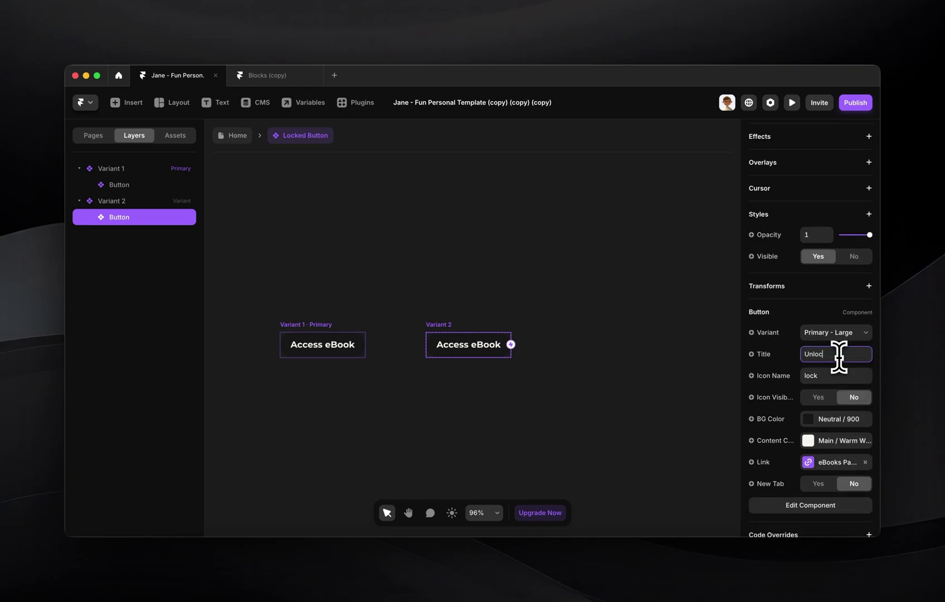
key("Return")
left_click(819, 397)
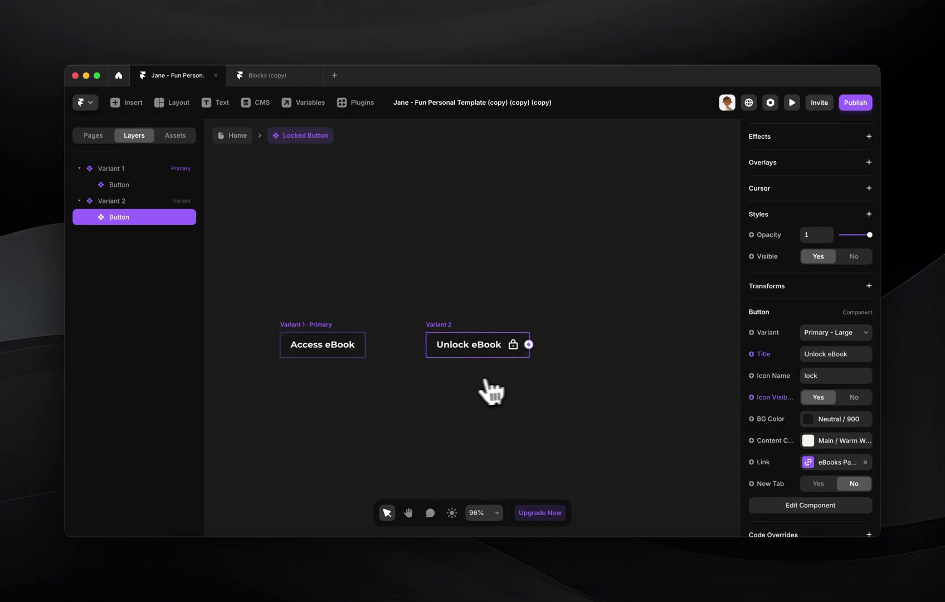
- Rename the first variant Unlocked and the second variant Locked
left_click(314, 323)
key("super+r")
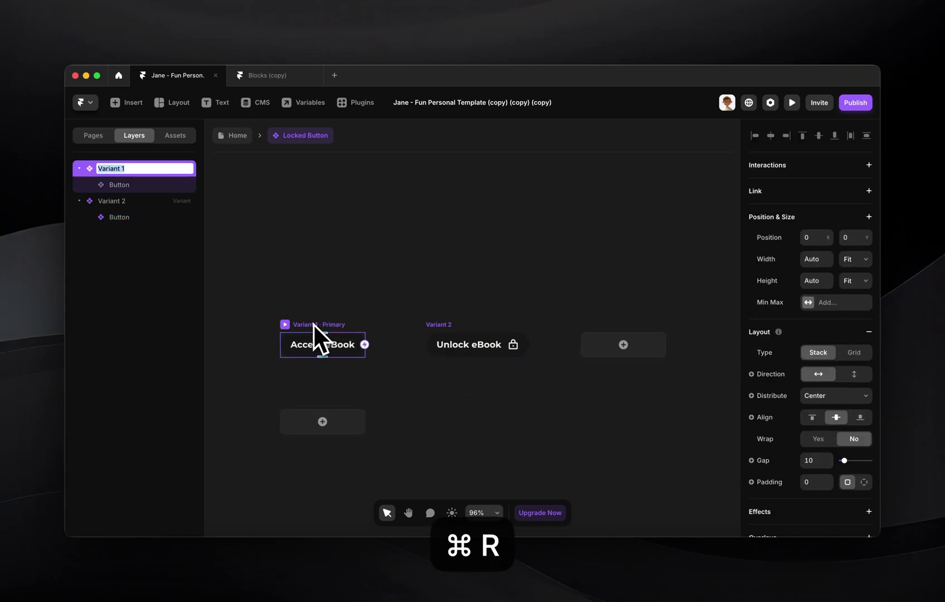
type("Unlocked")
key("Return")
left_click(432, 324)
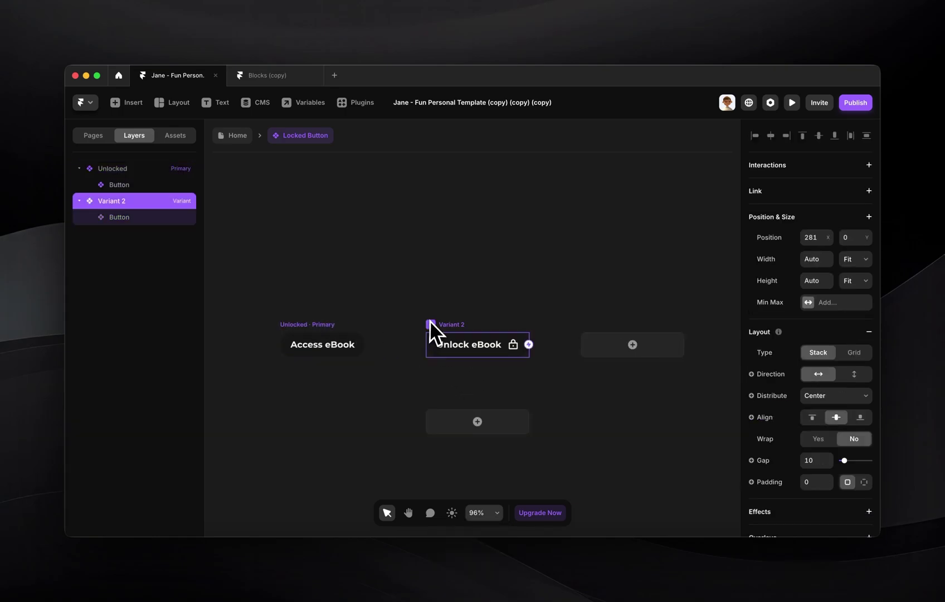
key("super+r")
type("Locked")
key("Return")
left_click(400, 304)
scroll(400, 304, "left", 3)
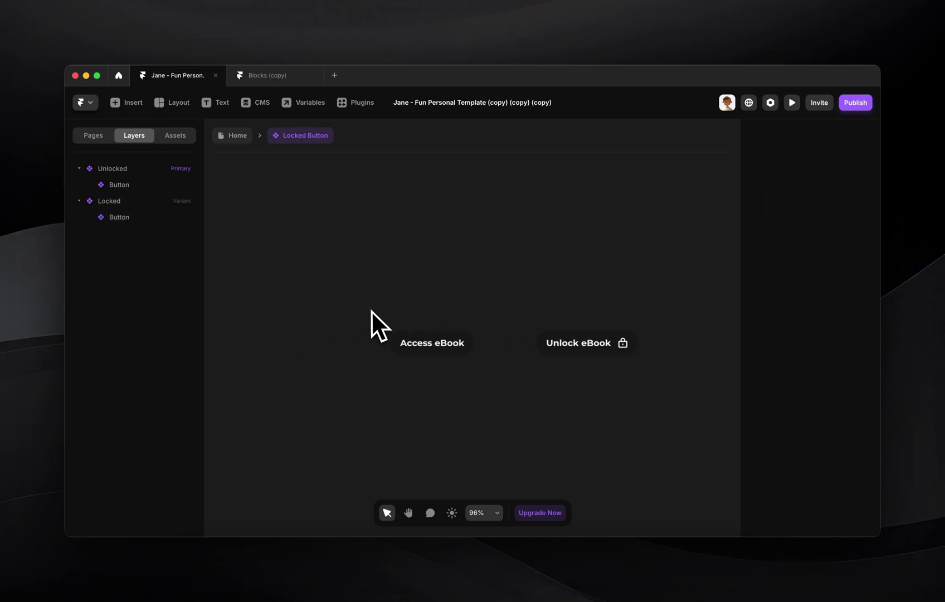
scroll(415, 335, "right", 5)
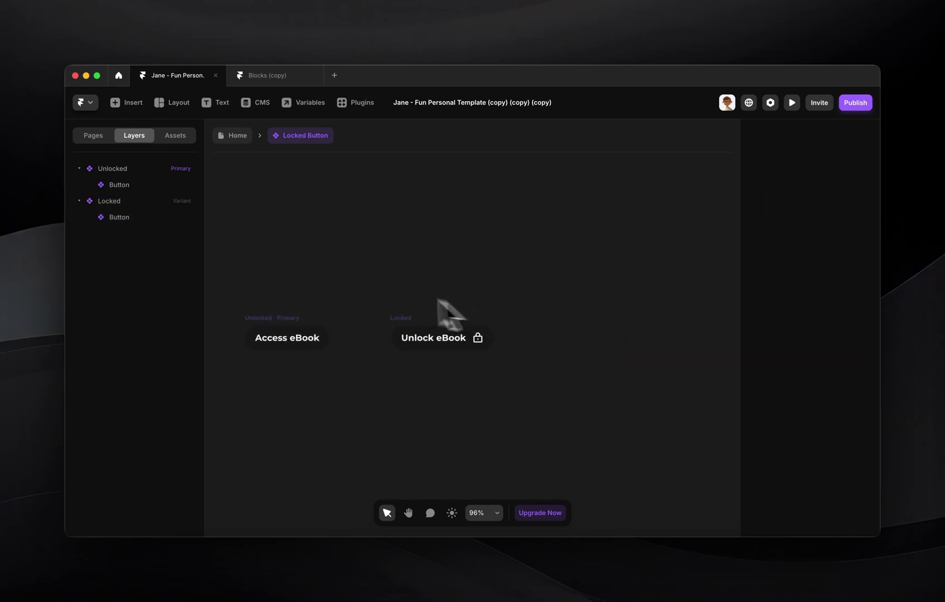
scroll(399, 324, "left", 3)
scroll(385, 326, "down", 3)
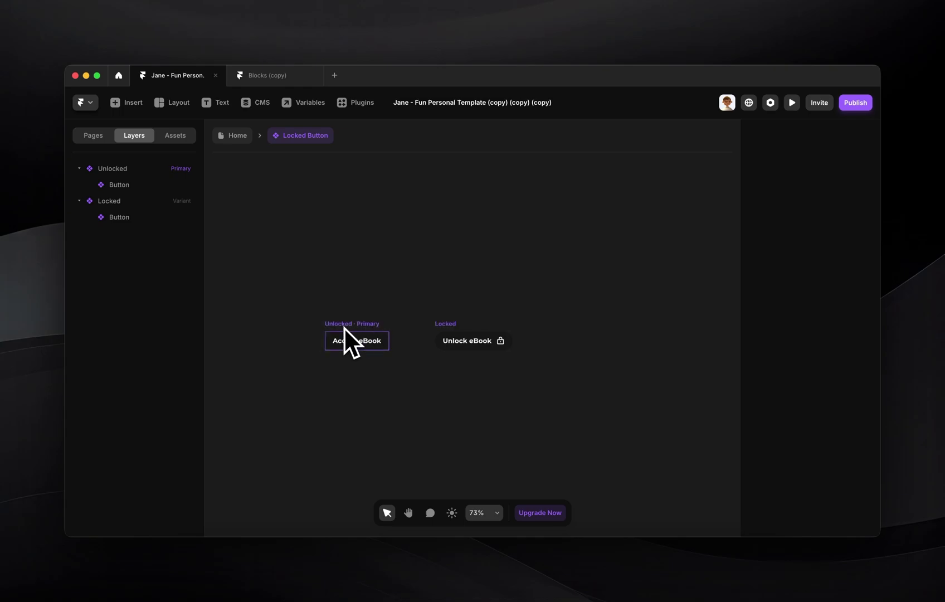
- Create a component variable named Unlocked from the Access eBook button's link
left_click(344, 330)
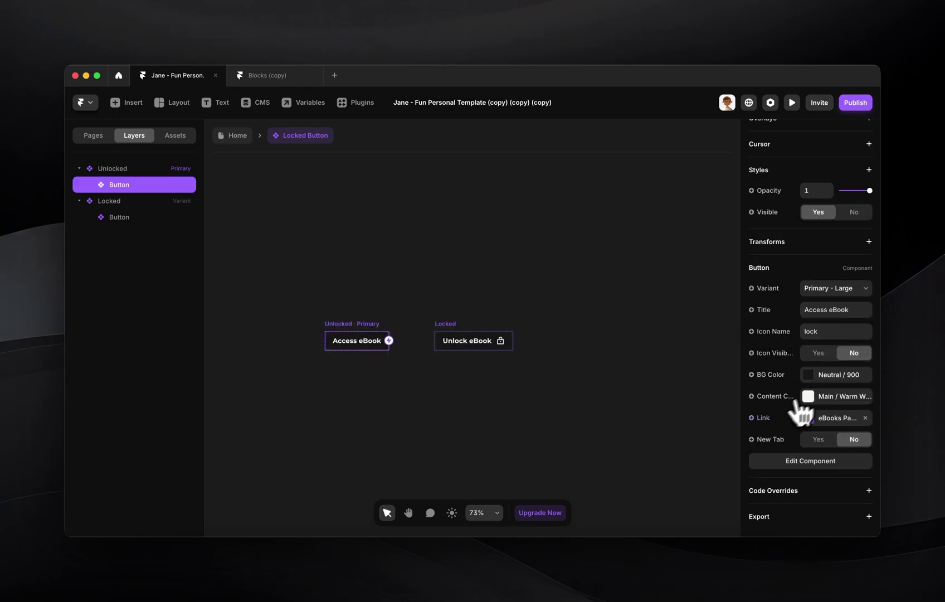
scroll(772, 412, "up", 2)
scroll(774, 414, "down", 2)
right_click(765, 438)
left_click(764, 435)
type("Unlocked")
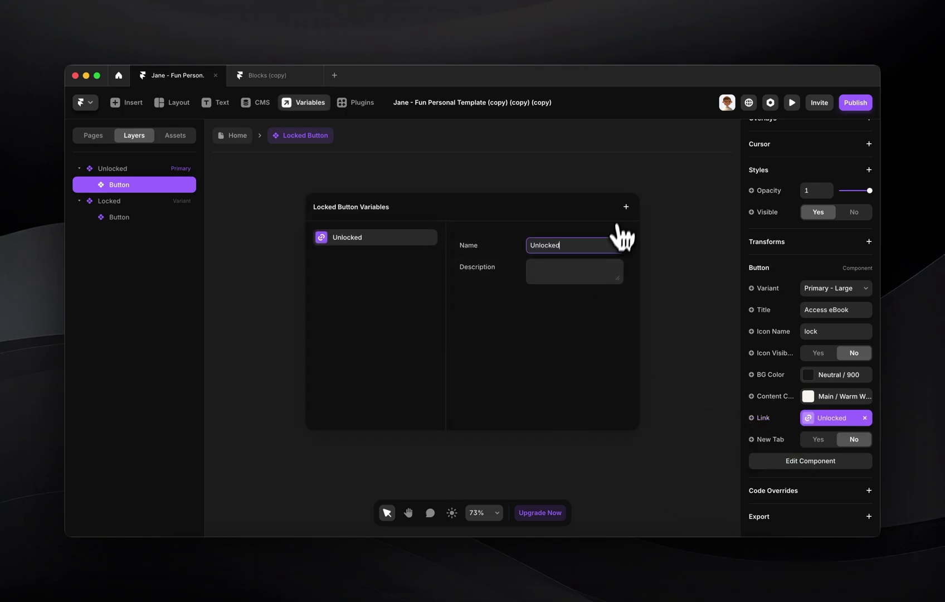
- Add a second Link variable named Locked to the component
left_click(626, 207)
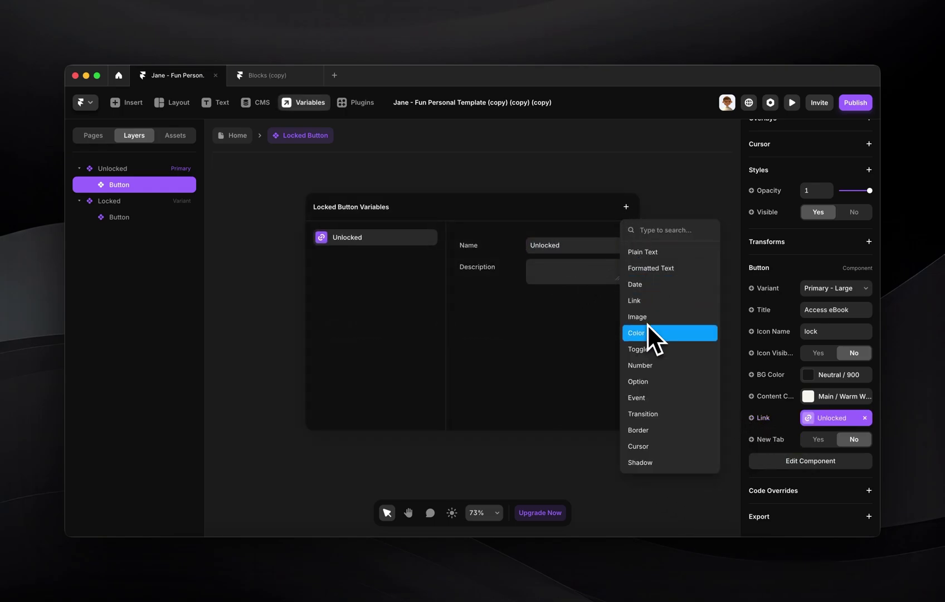
left_click(645, 306)
type("L")
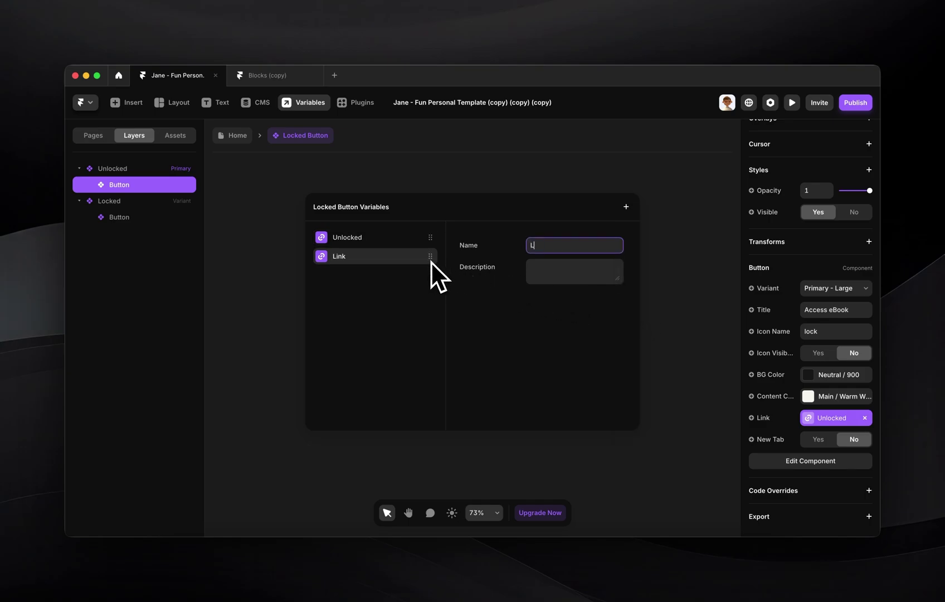
type("ocked")
key("Return")
left_click(693, 301)
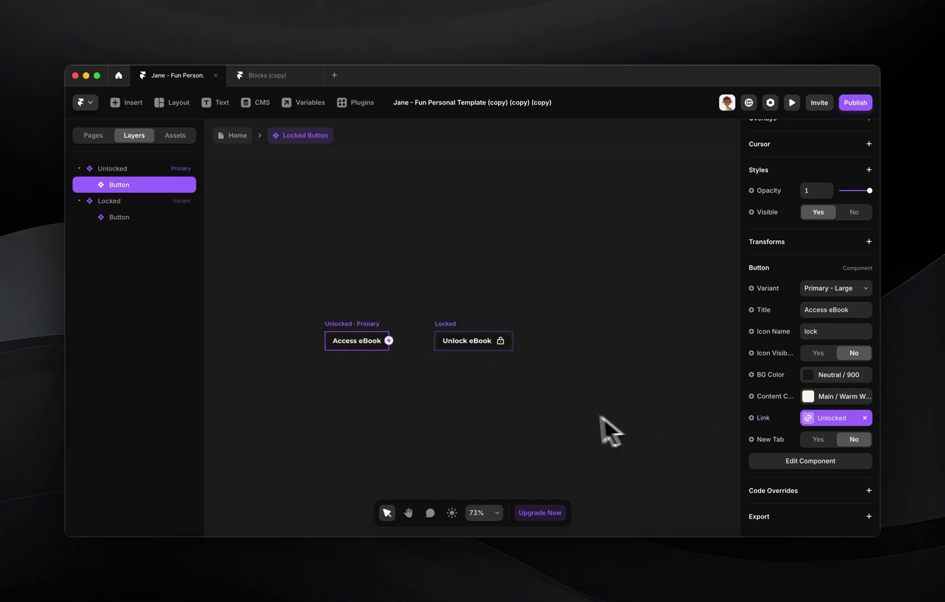
- Bind the Unlock eBook button's link in the Locked variant to the Locked variable
left_click(438, 346)
left_click(766, 463)
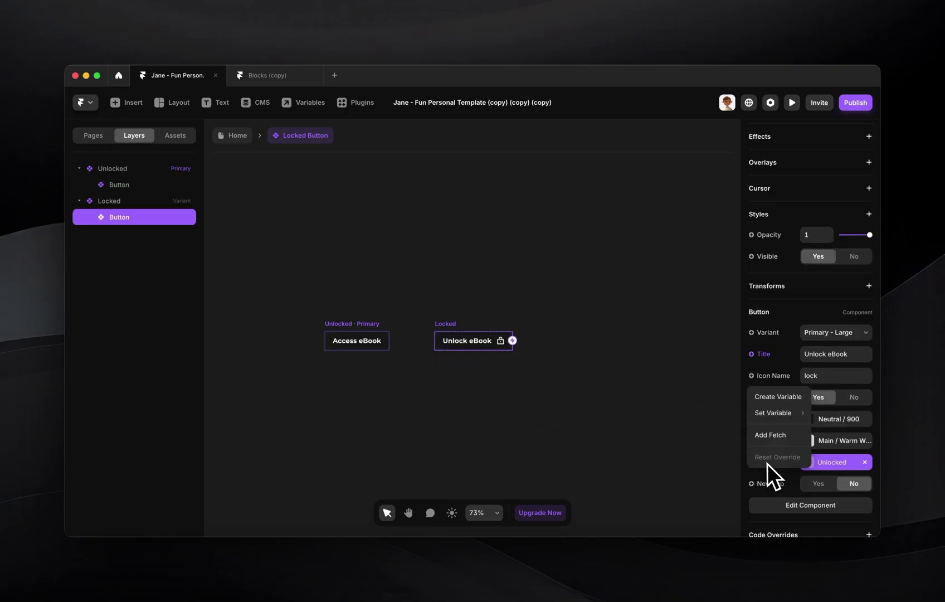
mouse_move(769, 417)
left_click(711, 425)
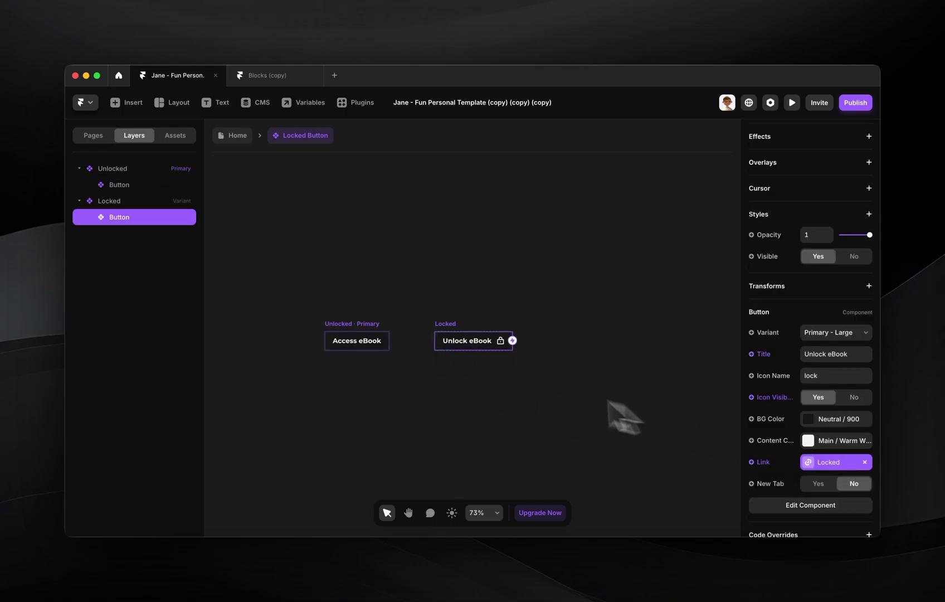
left_click(235, 136)
- On the Home instance, set the Unlocked link to /blog/:slug and the Locked link to /sign-up
scroll(789, 418, "down", 5)
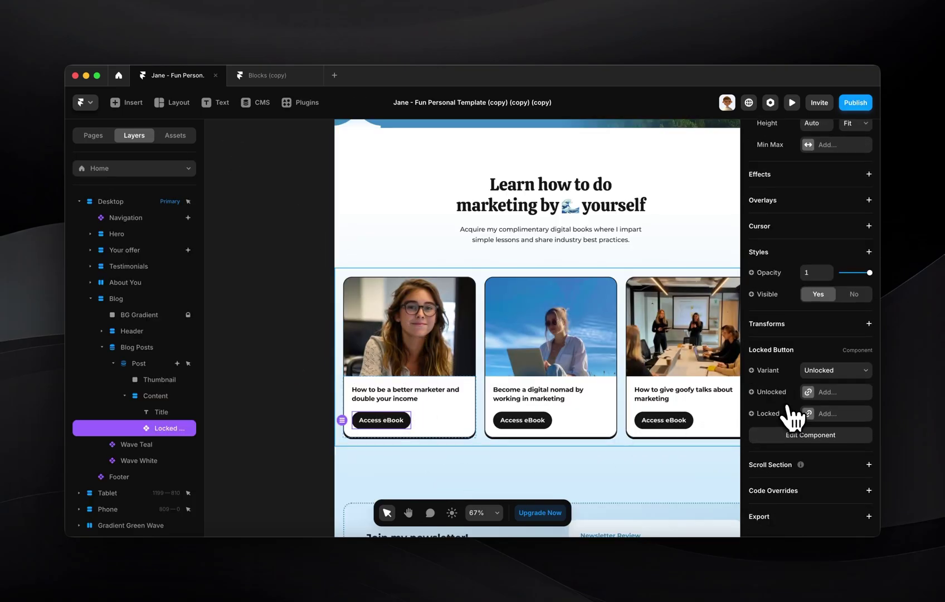
left_click(838, 398)
left_click(679, 420)
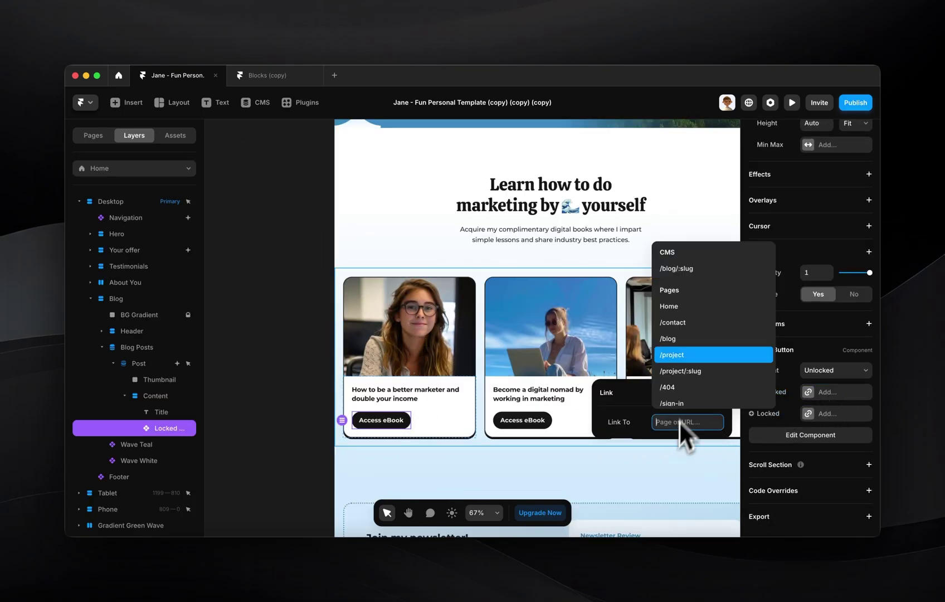
left_click(696, 267)
left_click(830, 413)
left_click(699, 444)
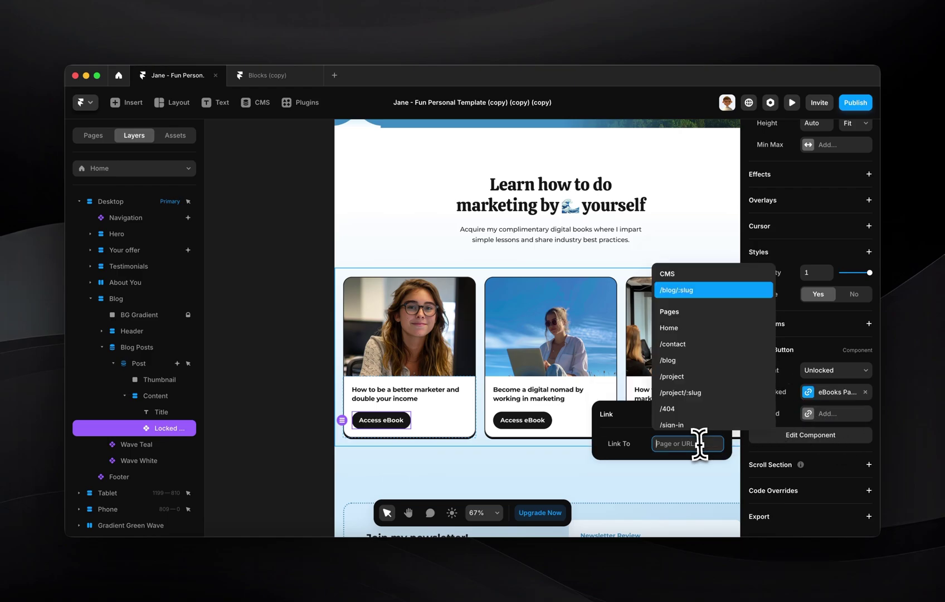
type("sign")
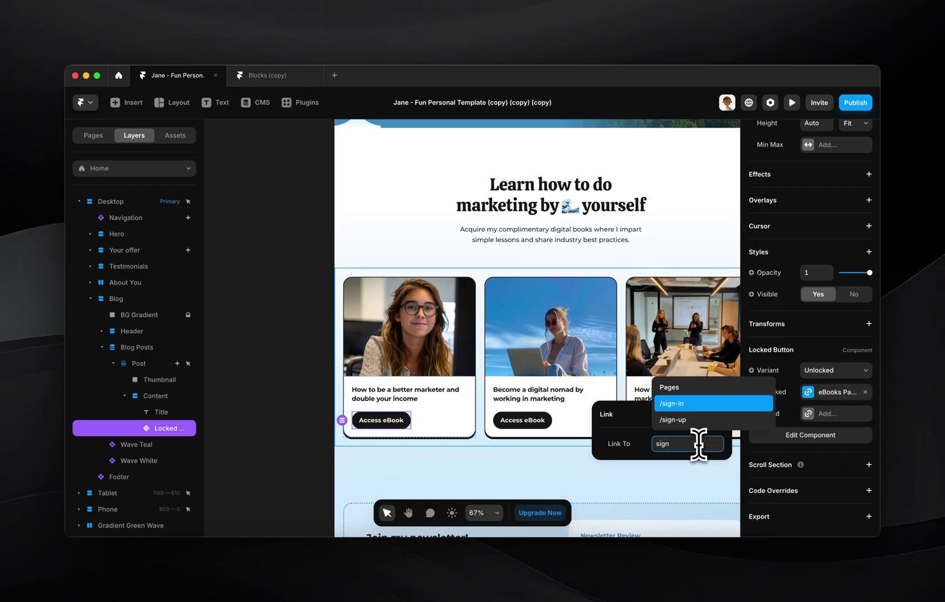
key("Down")
key("Return")
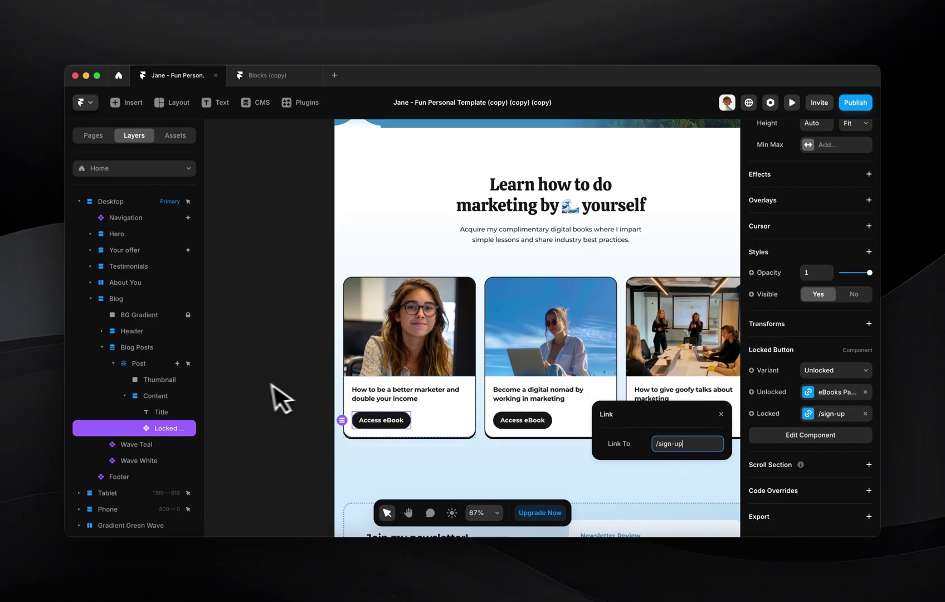
left_click(262, 384)
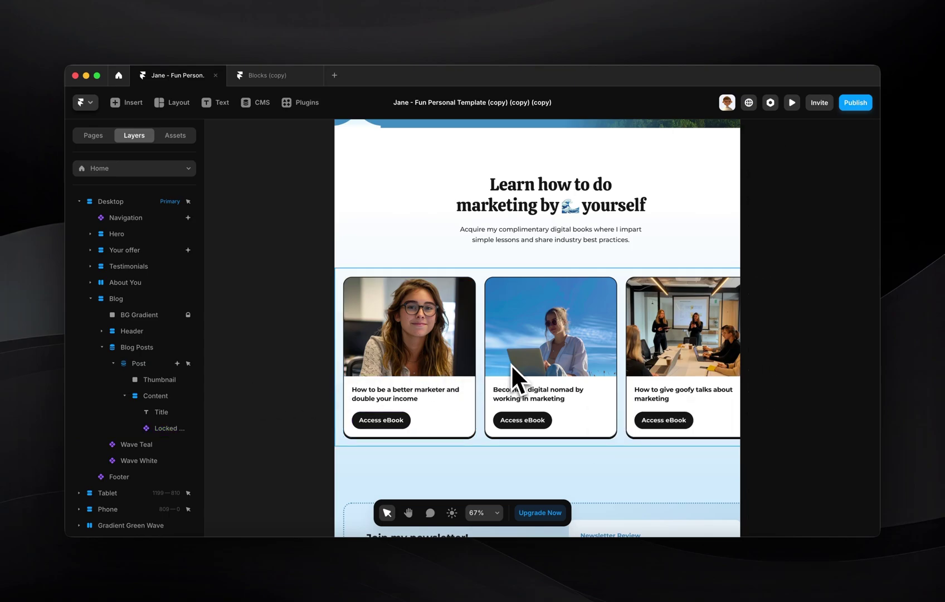
- Set the first card's eBook button to the Locked variant with FramerAuth's withVariant override
left_click(382, 418)
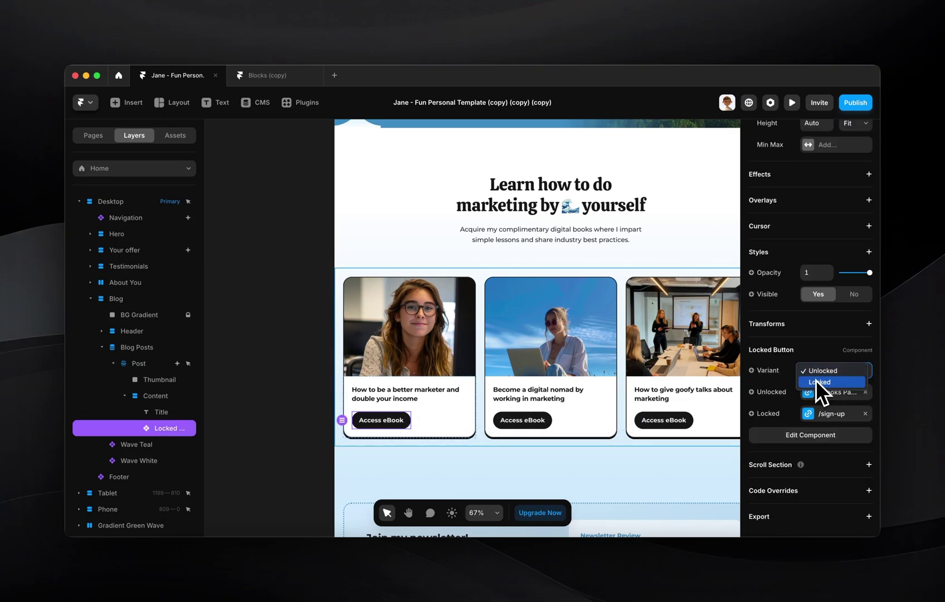
left_click(816, 382)
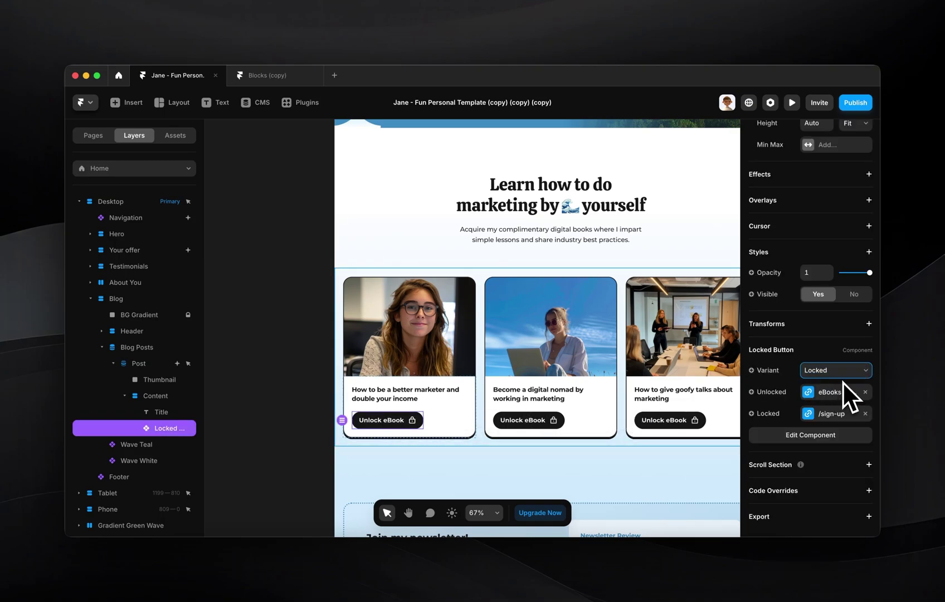
left_click(869, 491)
scroll(871, 493, "down", 2)
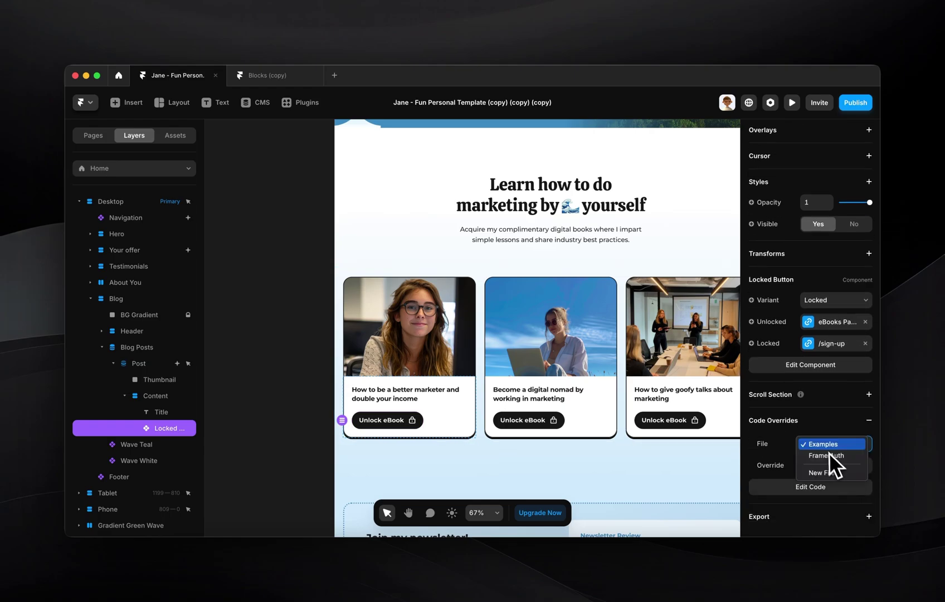
left_click(825, 454)
left_click(822, 462)
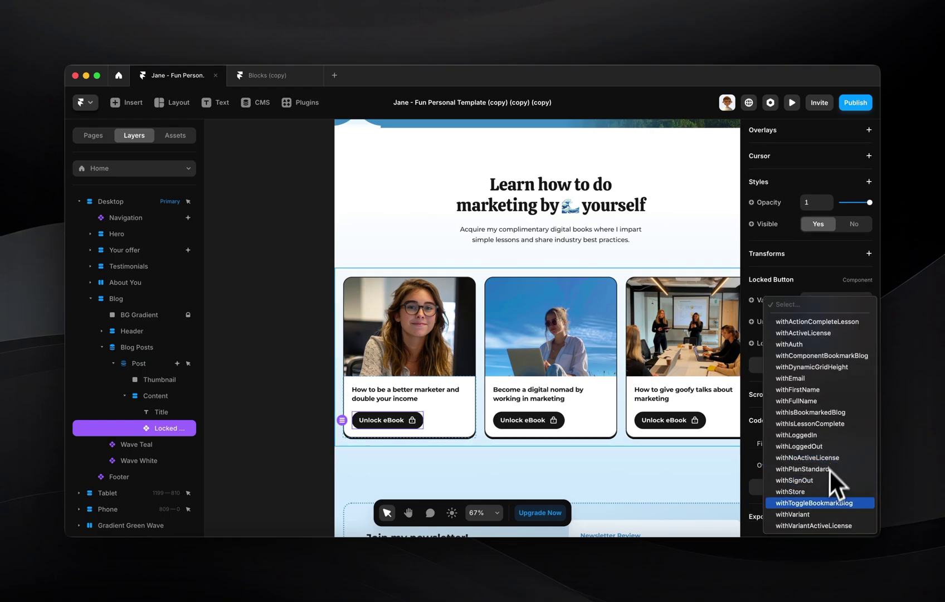
left_click(815, 514)
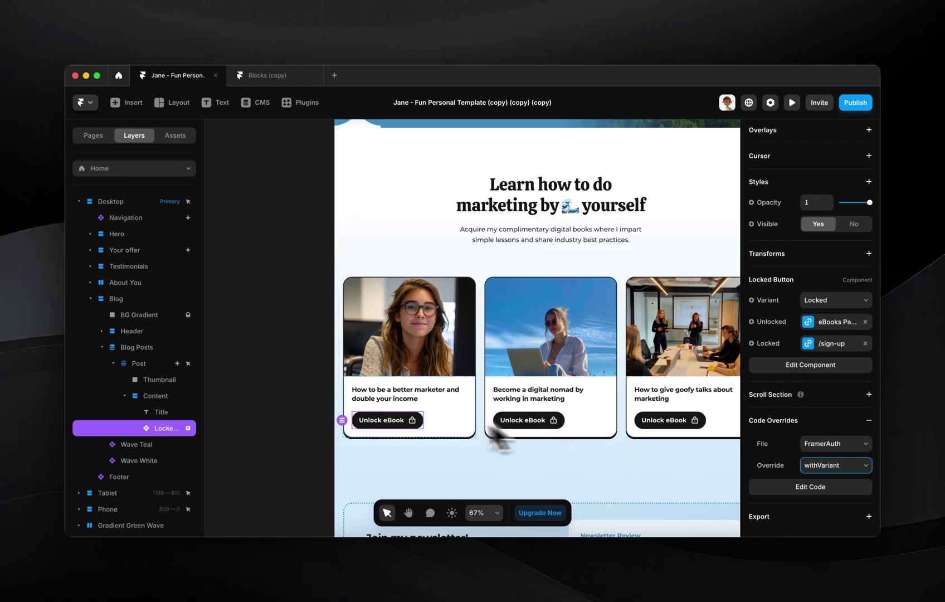
- Review the Locked Button variants and confirm the withVariant override on the Home button
double_click(402, 419)
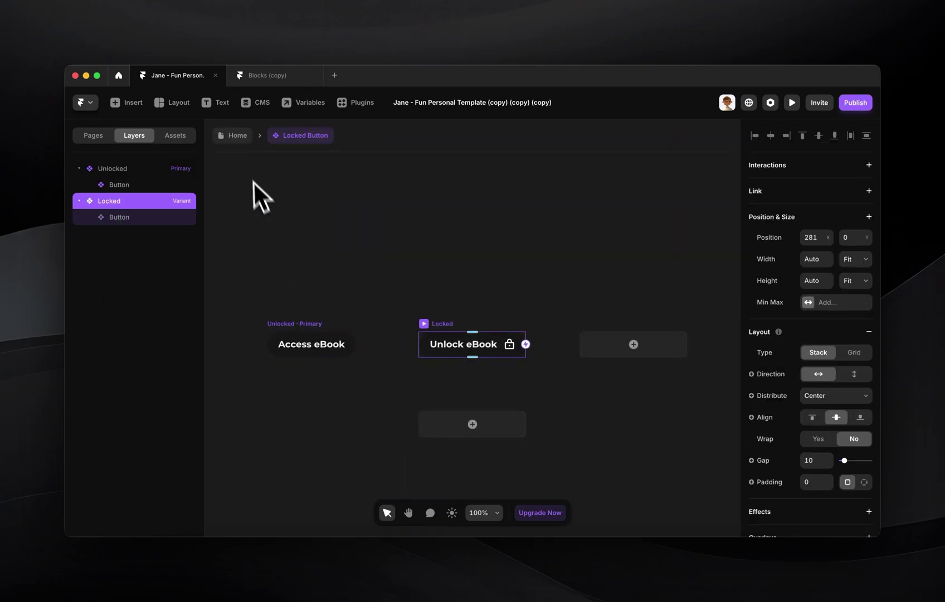
left_click(244, 140)
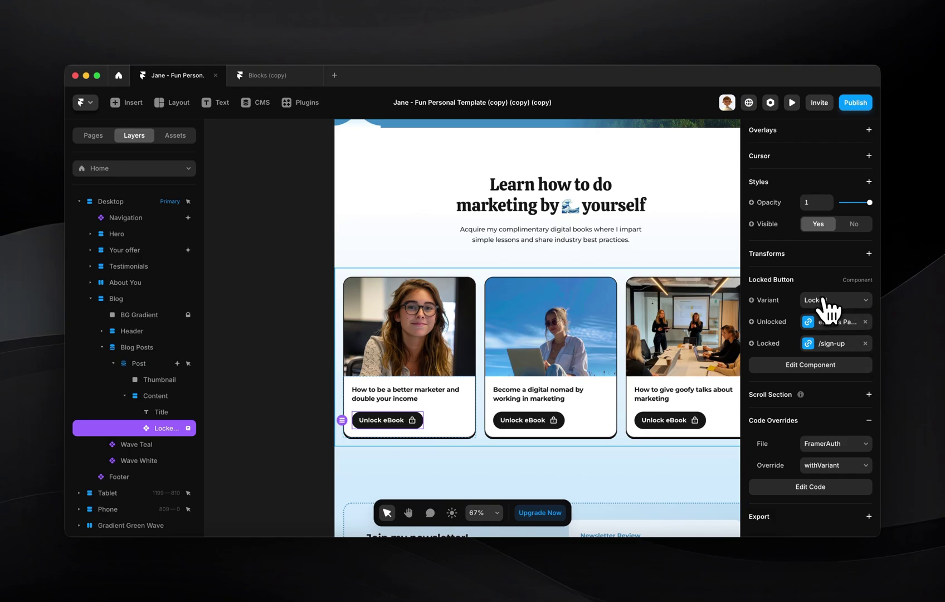
left_click(836, 465)
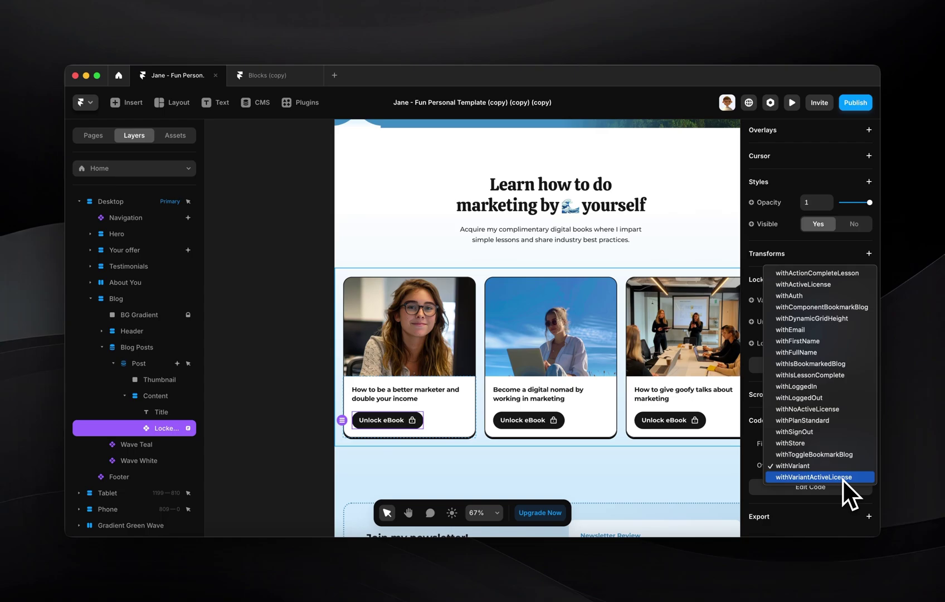
left_click(277, 393)
left_click(325, 415)
left_click(416, 424)
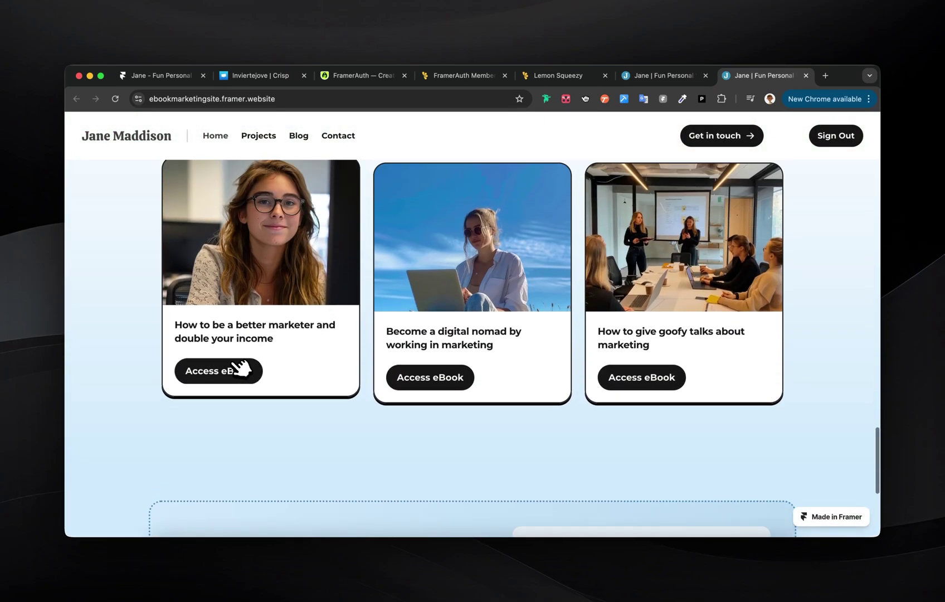
- Open the first eBook's blog post on the live site and return to the home page
left_click(232, 373)
scroll(407, 352, "down", 10)
scroll(407, 351, "up", 10)
left_click(169, 130)
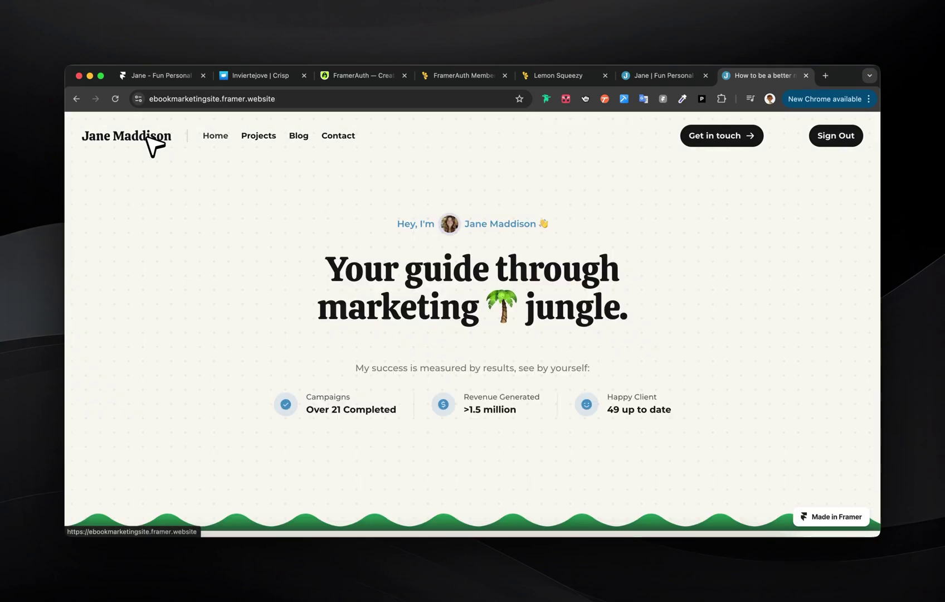
scroll(517, 249, "down", 10)
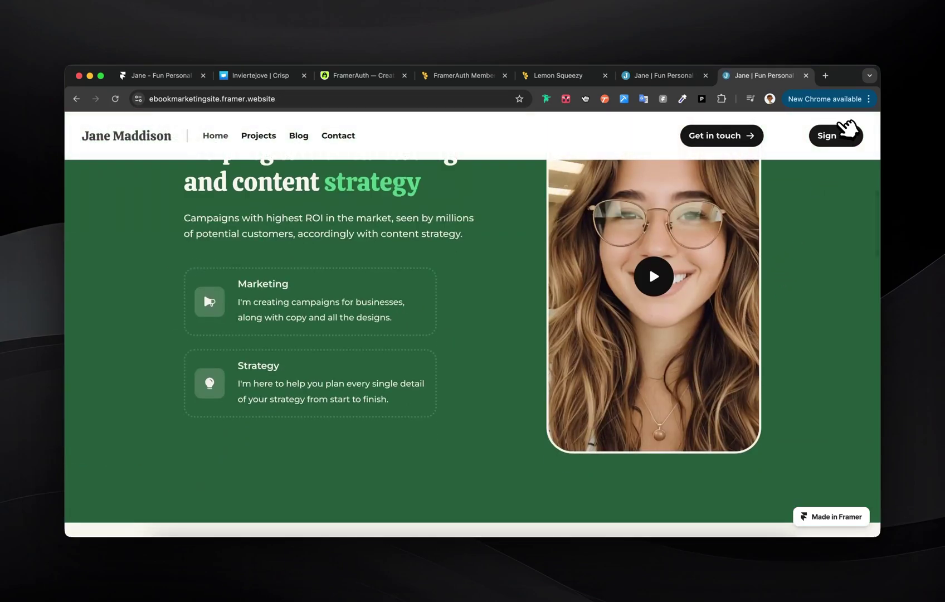
scroll(667, 340, "up", 8)
scroll(668, 342, "down", 5)
scroll(668, 343, "down", 15)
scroll(386, 361, "down", 2)
scroll(377, 359, "up", 3)
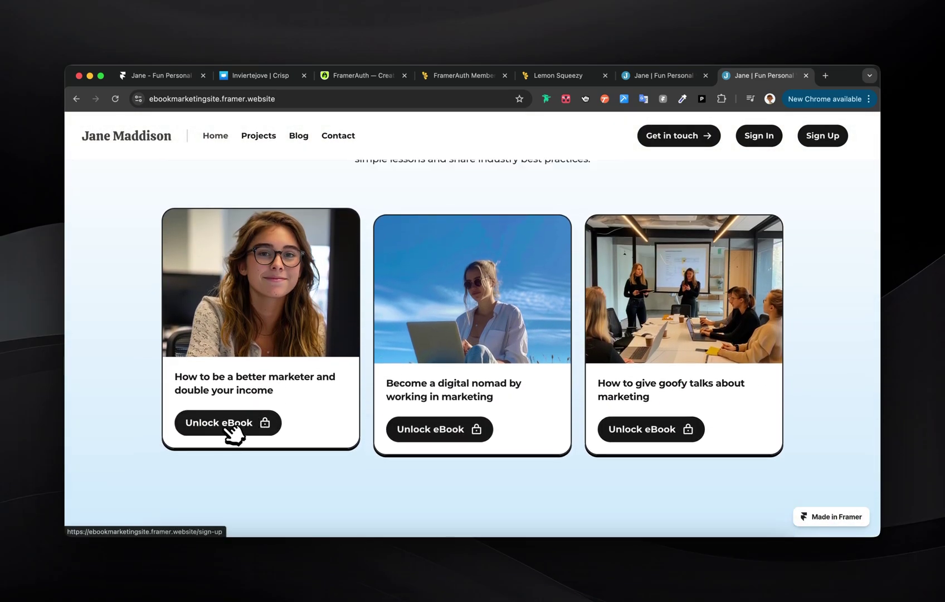
- Try opening the first eBook while signed out, return home, and go back to Framer
left_click(234, 425)
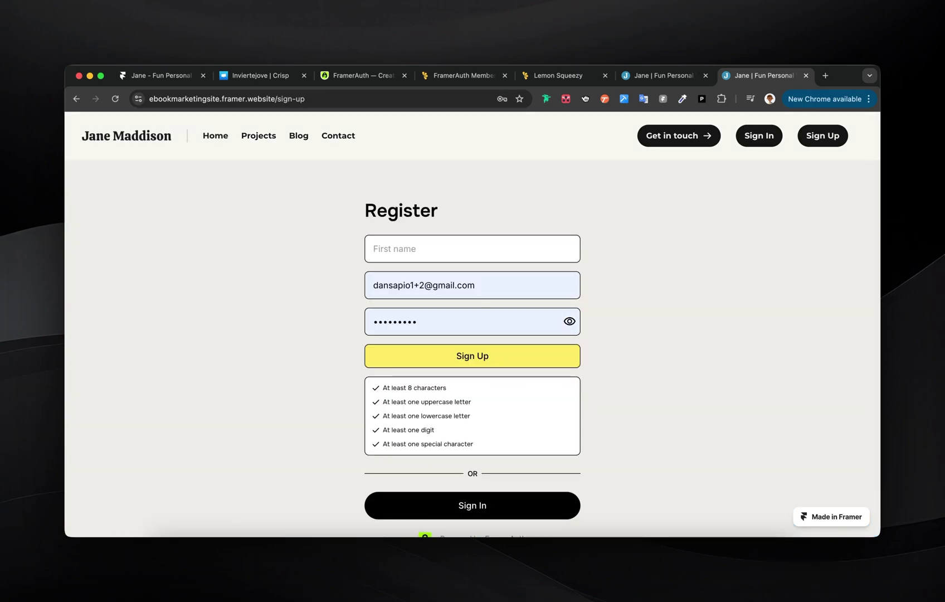
scroll(473, 323, "down", 2)
scroll(472, 323, "up", 2)
left_click(157, 143)
scroll(400, 327, "down", 10)
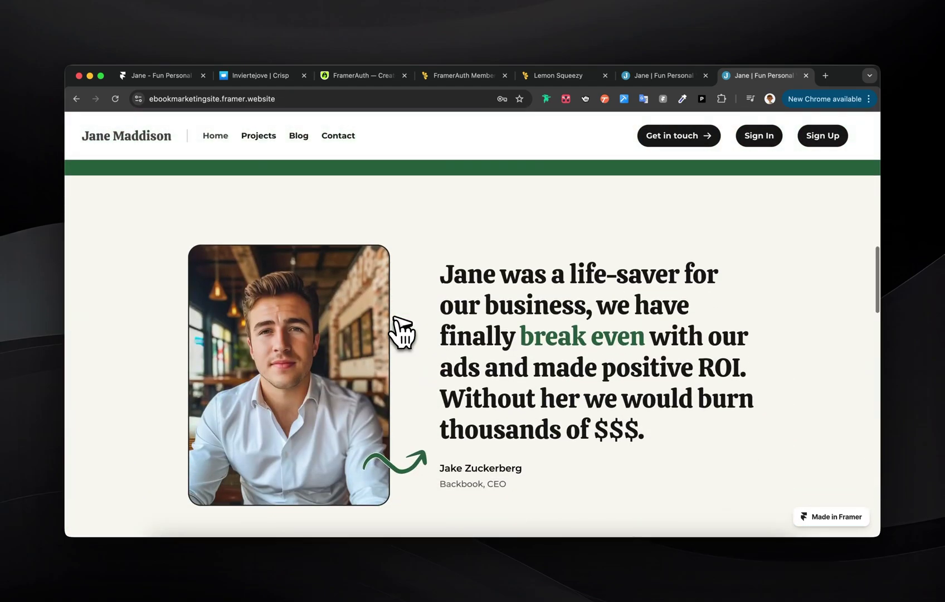
left_click(651, 560)
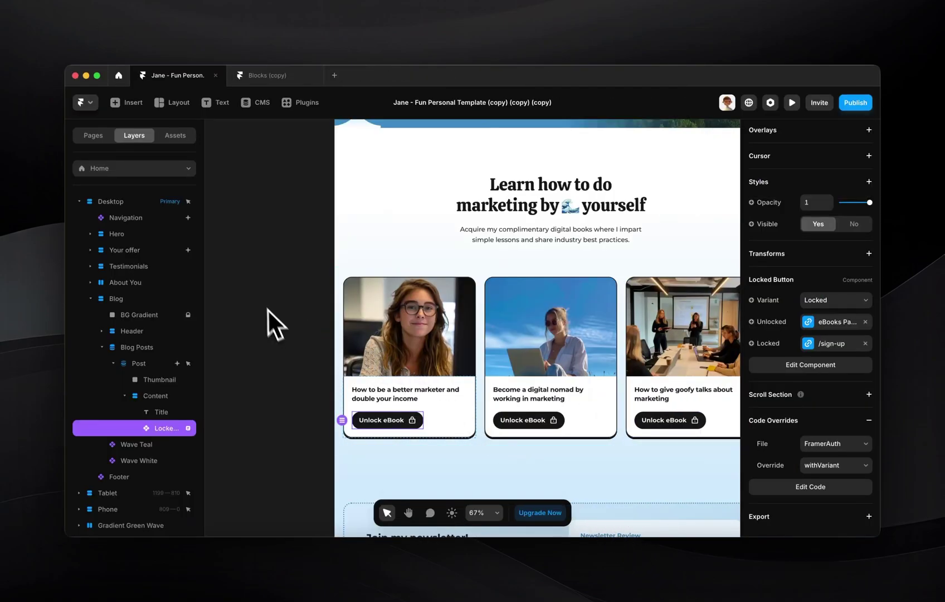
- Go to the eBooks CMS page under /blog and launch the FramerAuth plugin
left_click(92, 136)
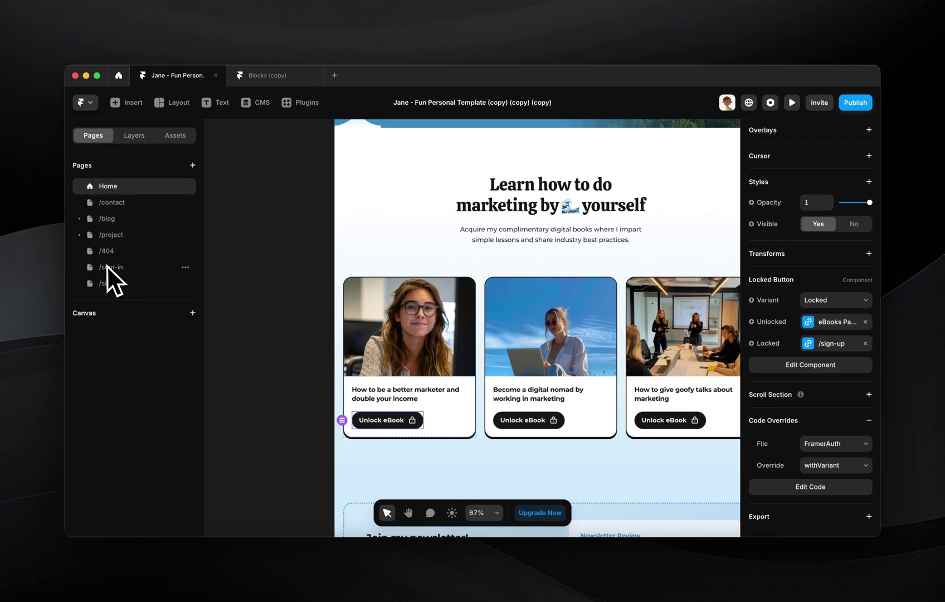
left_click(81, 219)
left_click(129, 237)
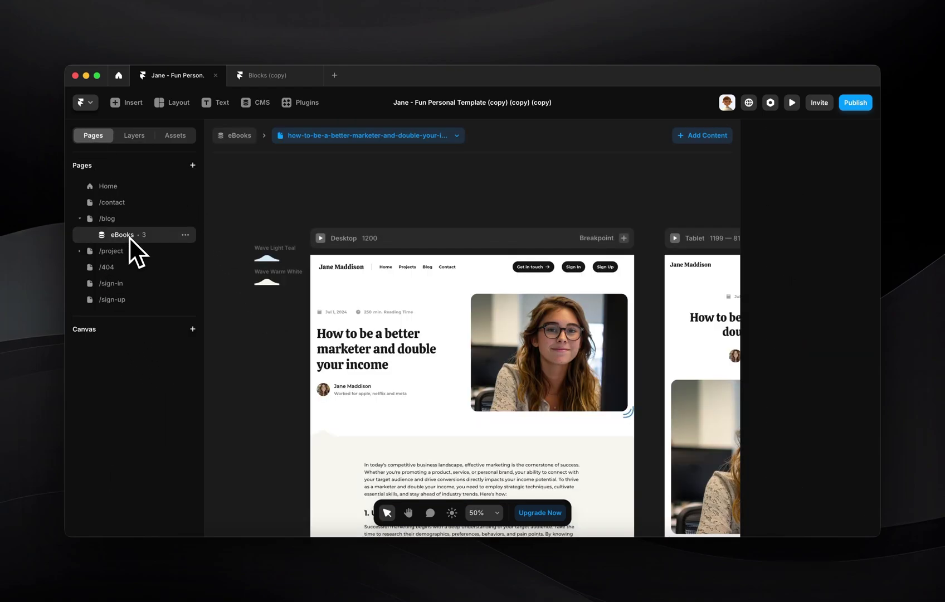
left_click(114, 219)
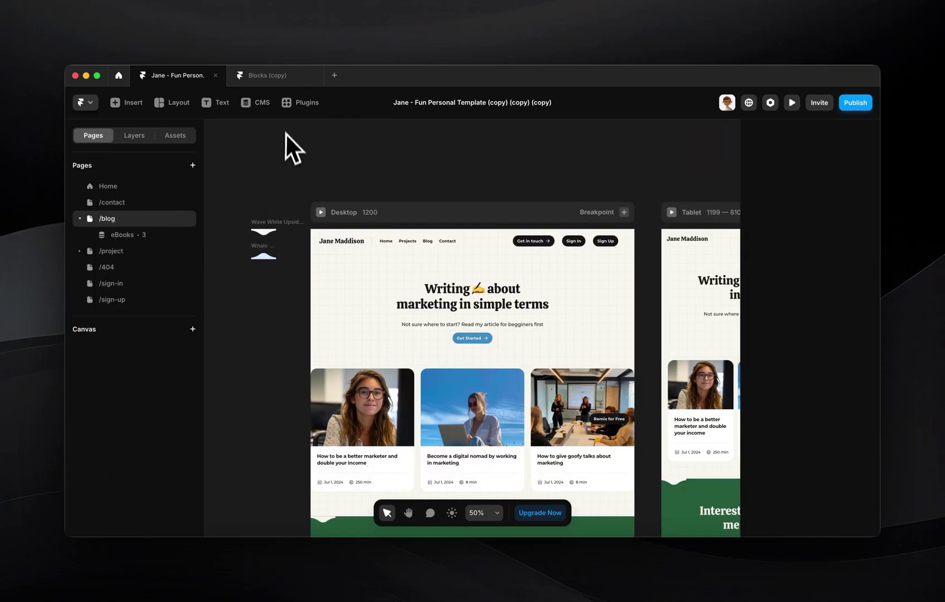
left_click(301, 103)
left_click(382, 256)
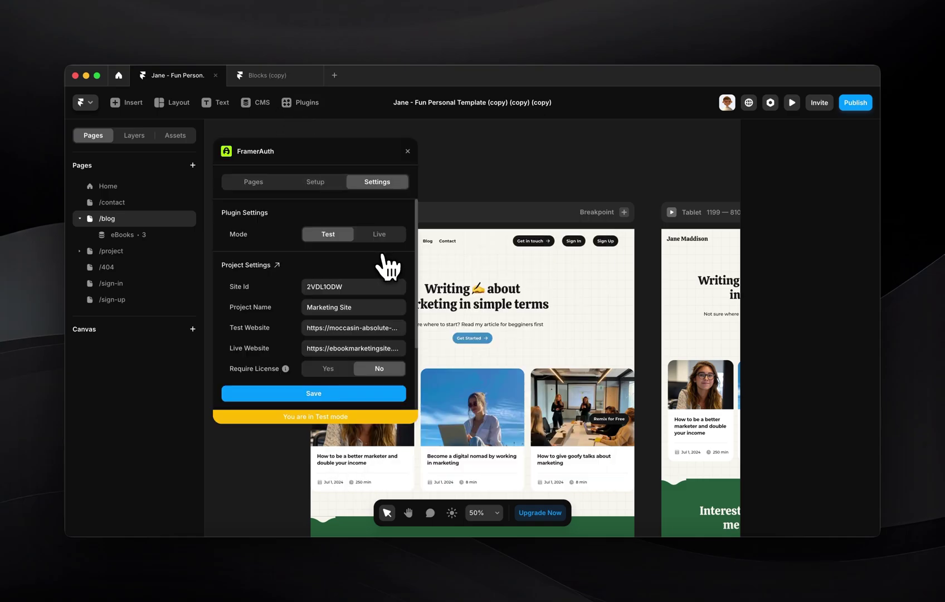
- Switch FramerAuth to Live mode, then set the first eBook page to Locked: Yes and save
left_click(253, 182)
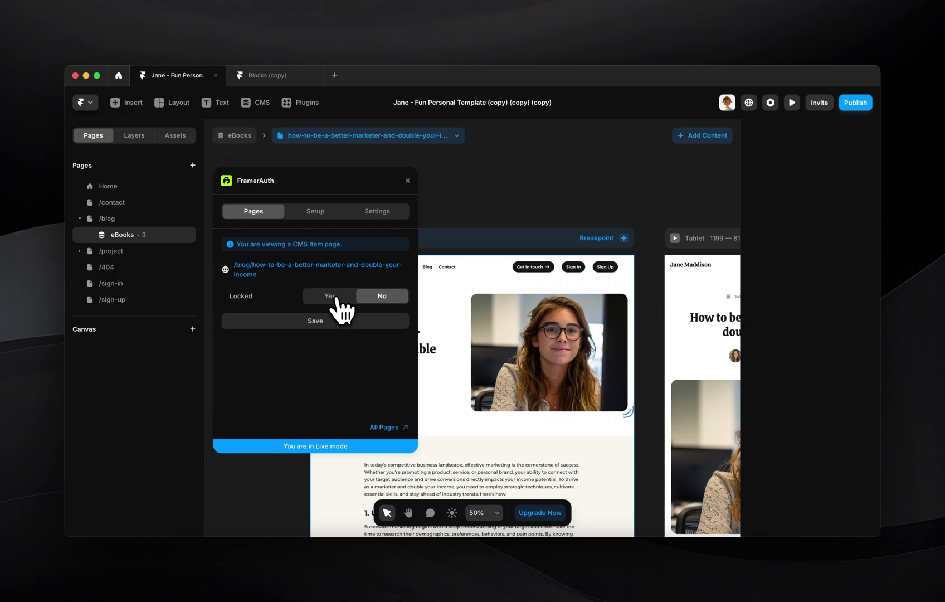
left_click(334, 297)
left_click(312, 321)
mouse_move(321, 242)
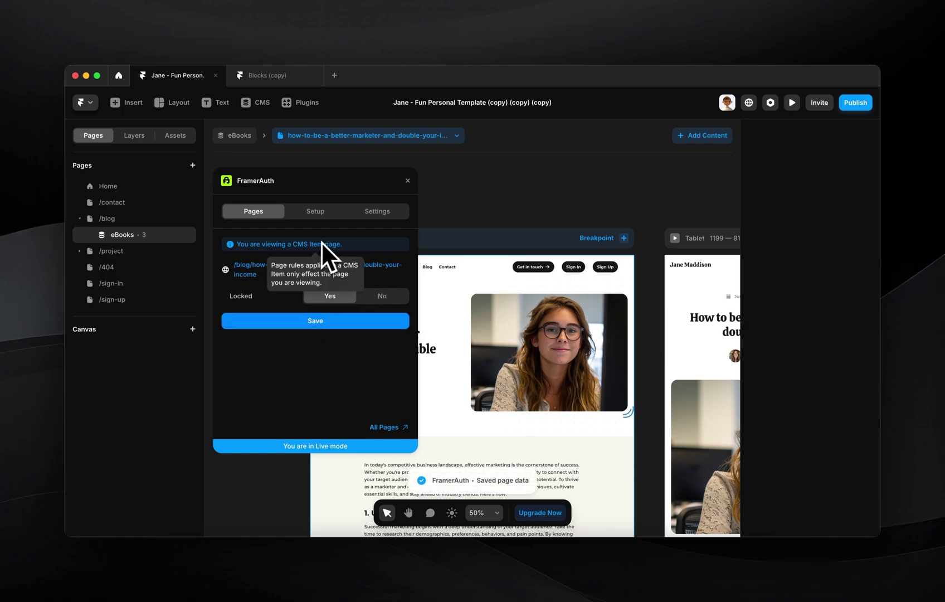
- Lock the remaining eBook CMS items in FramerAuth and save the setting
left_click(329, 137)
left_click(326, 172)
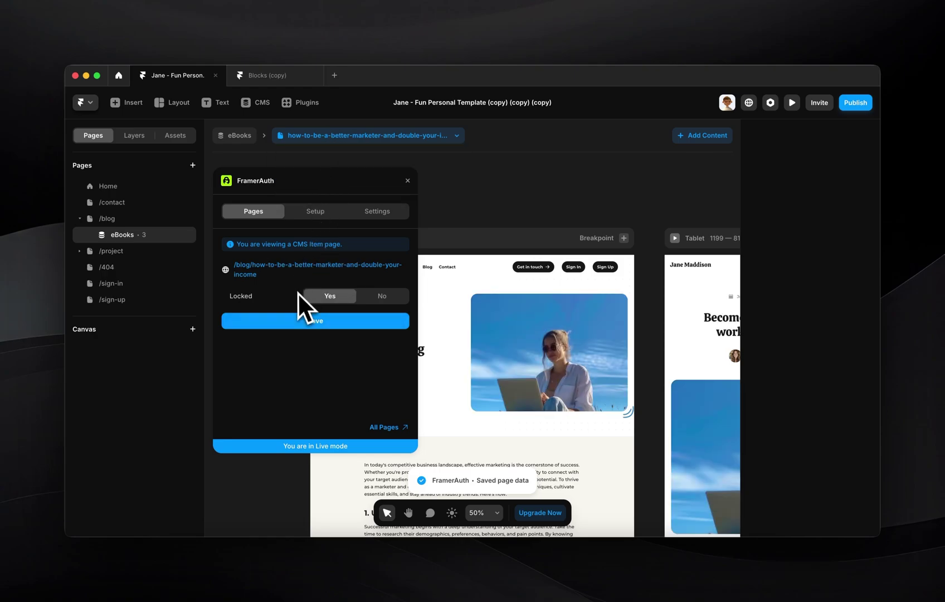
left_click(337, 137)
left_click(339, 187)
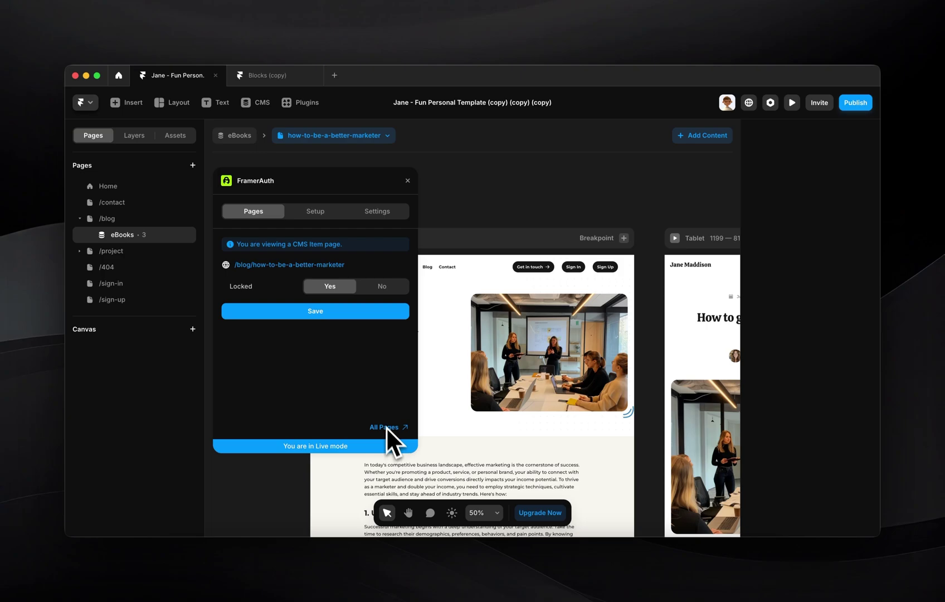
left_click(336, 136)
left_click(333, 174)
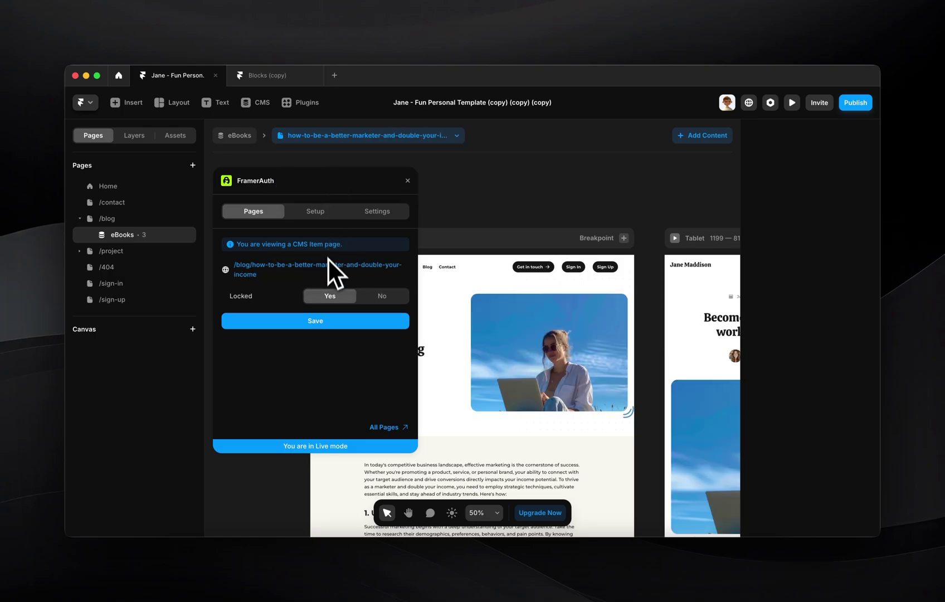
left_click(326, 322)
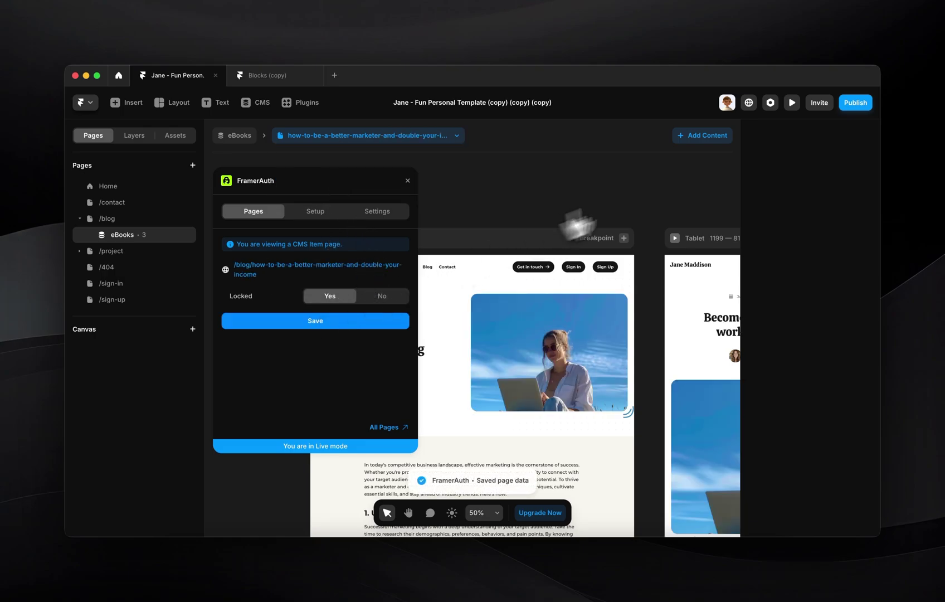
- Publish the update to the live site and open it in the browser
left_click(856, 104)
left_click(783, 183)
left_click(776, 129)
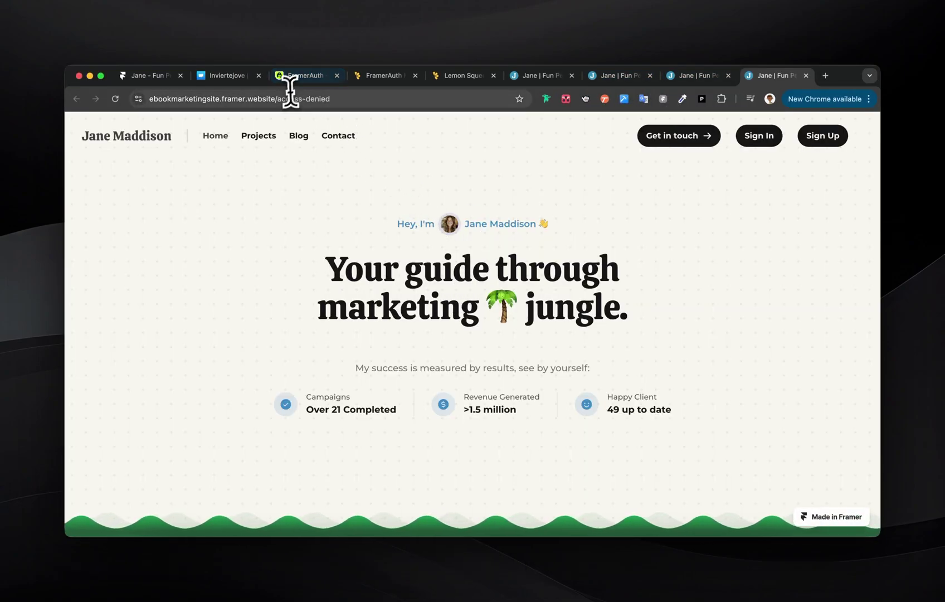
- Check the address bar: the locked eBook page redirects to /access-denied
left_click(289, 95)
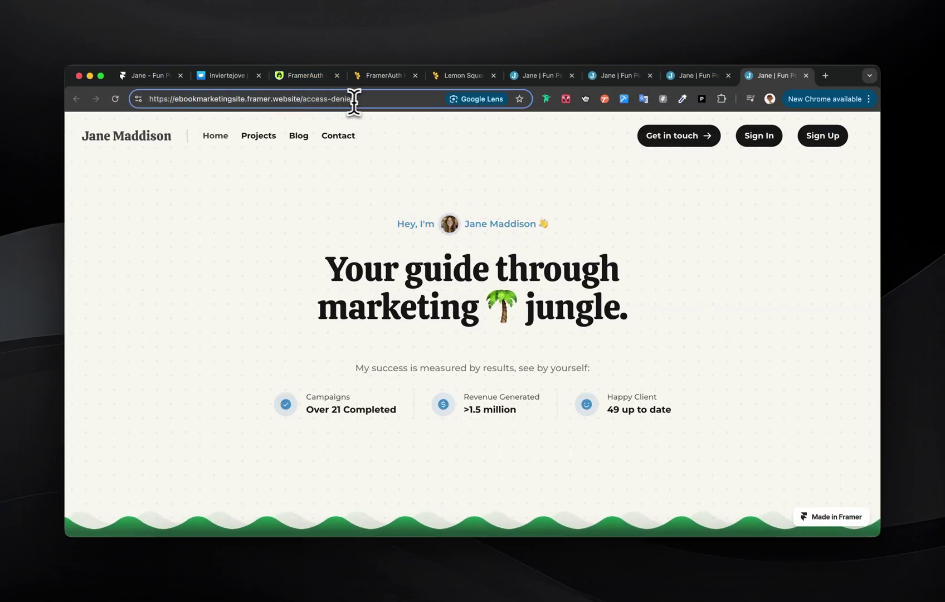
left_click_drag(355, 100, 293, 95)
left_click(306, 211)
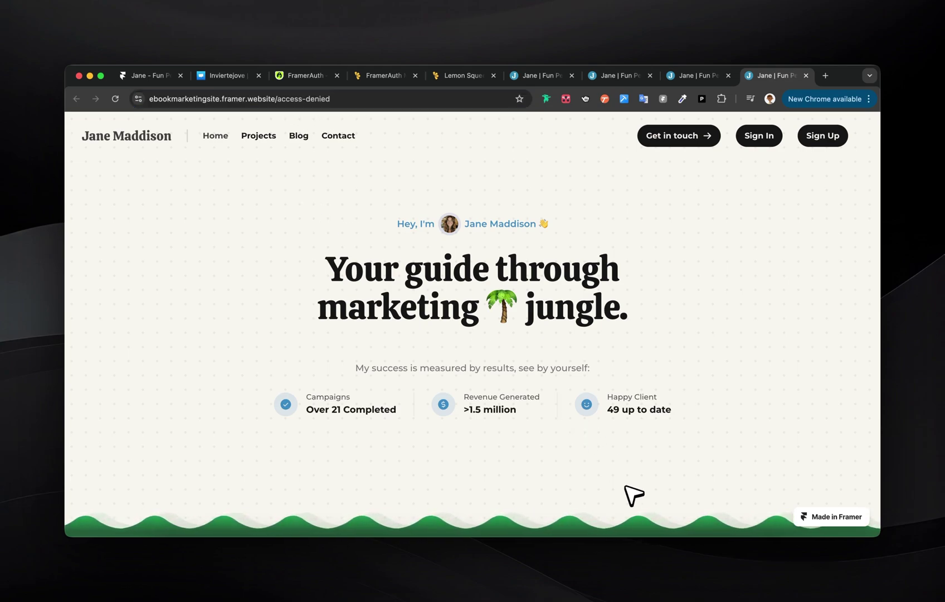
- Return to Framer and close the publishing options and FramerAuth panel
left_click(658, 560)
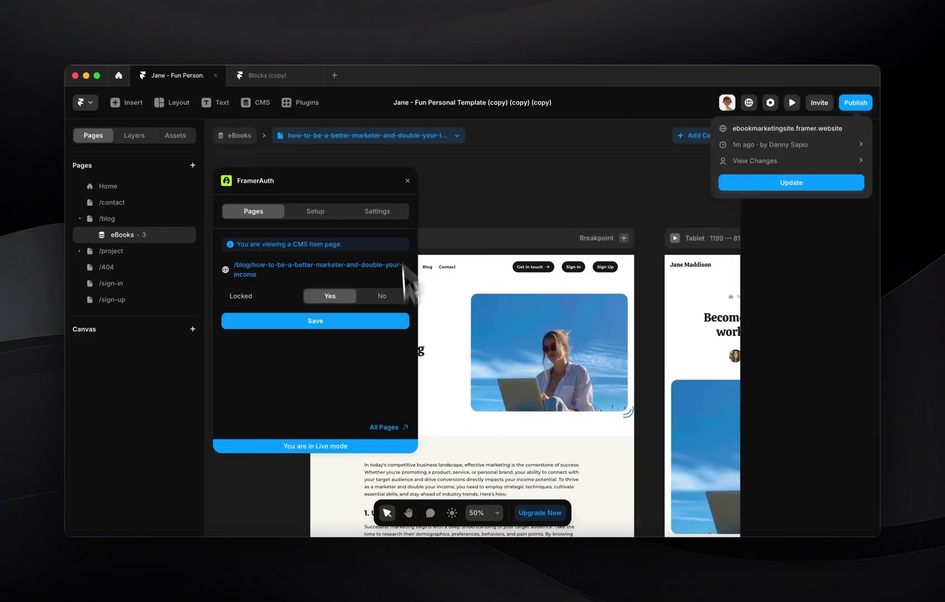
left_click(408, 182)
left_click(408, 181)
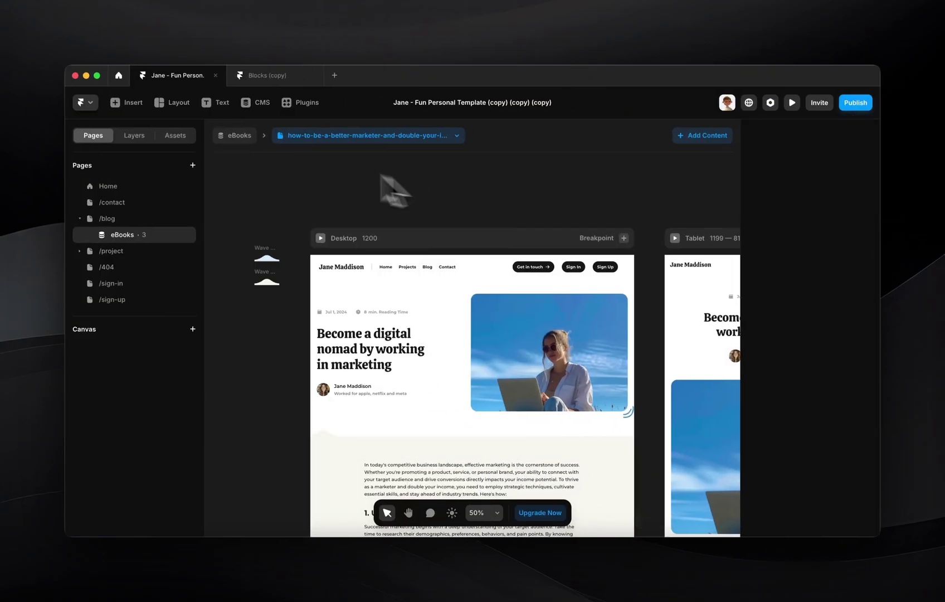
- Create a new blank page named /access-denied and start placing a text element on it
left_click(193, 165)
left_click(202, 172)
type("access-denied")
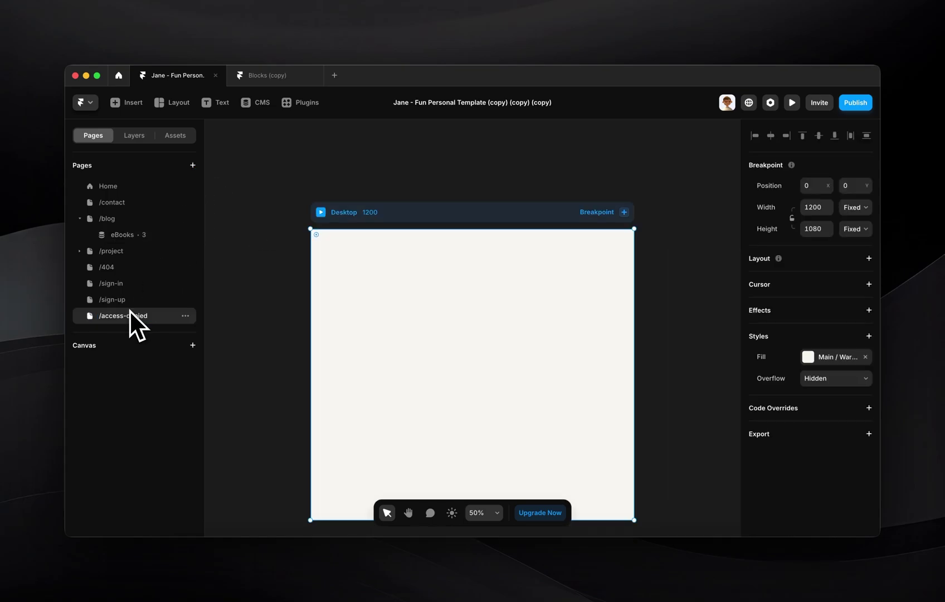
key("Return")
key("t")
left_click(414, 290)
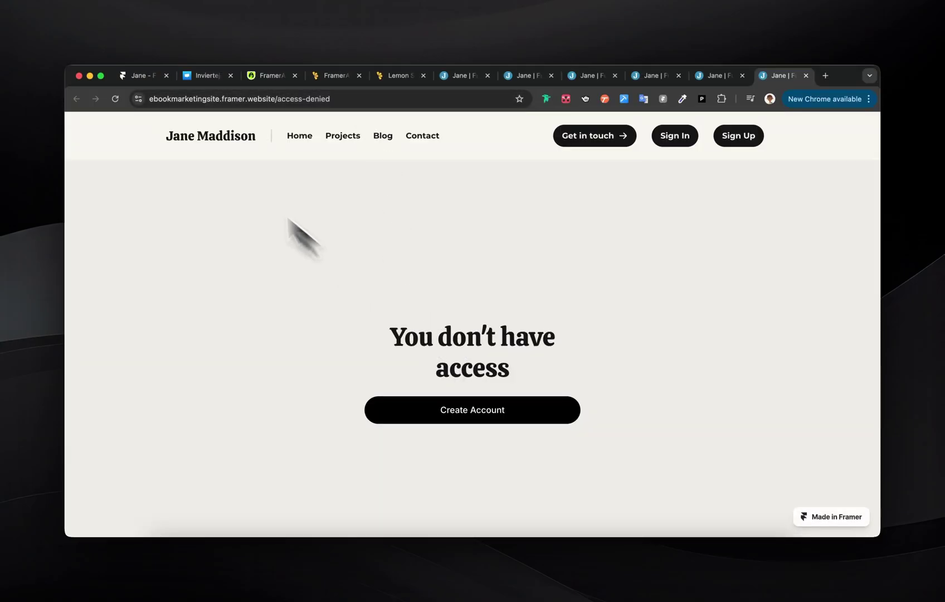
- Sign in to the live site with the saved credentials
scroll(507, 337, "down", 2)
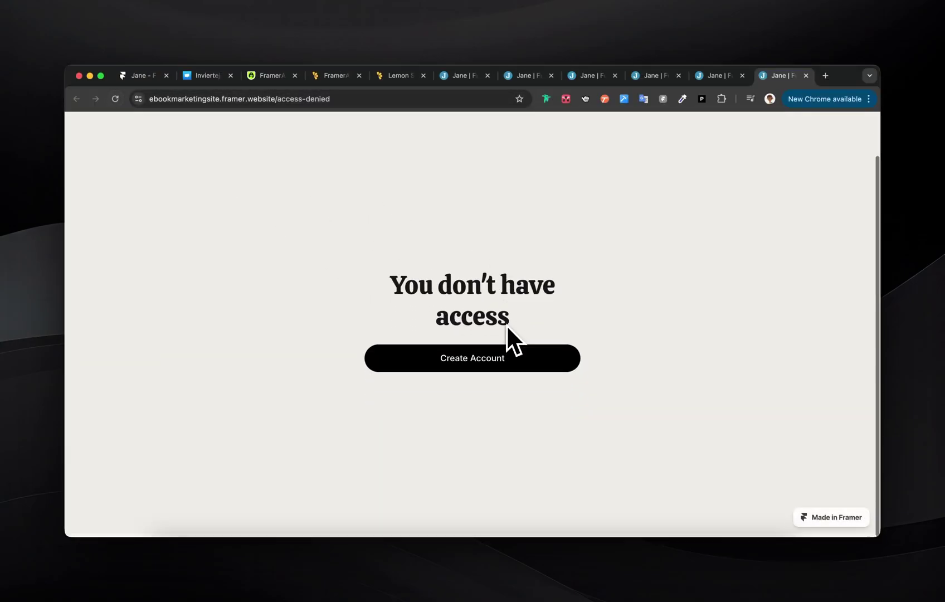
scroll(532, 411, "up", 2)
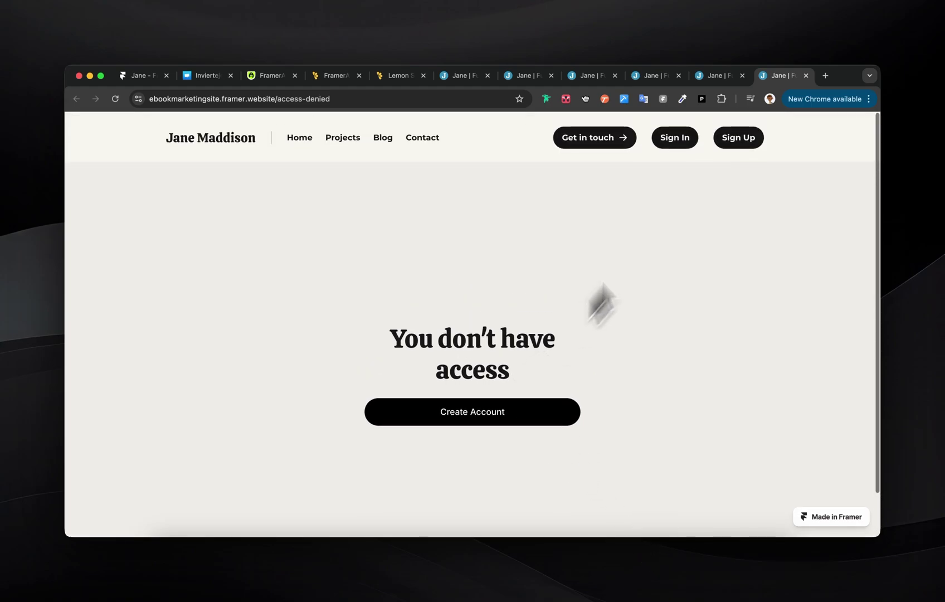
left_click(677, 134)
left_click(455, 382)
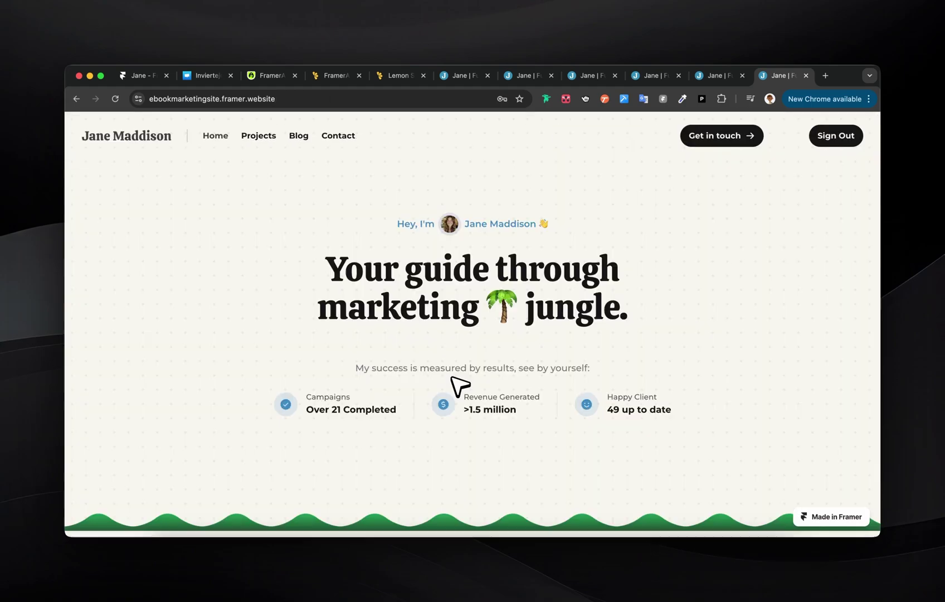
- Open the 'How to be a better marketer and double your income' eBook and copy its URL
scroll(277, 223, "down", 15)
scroll(429, 386, "down", 5)
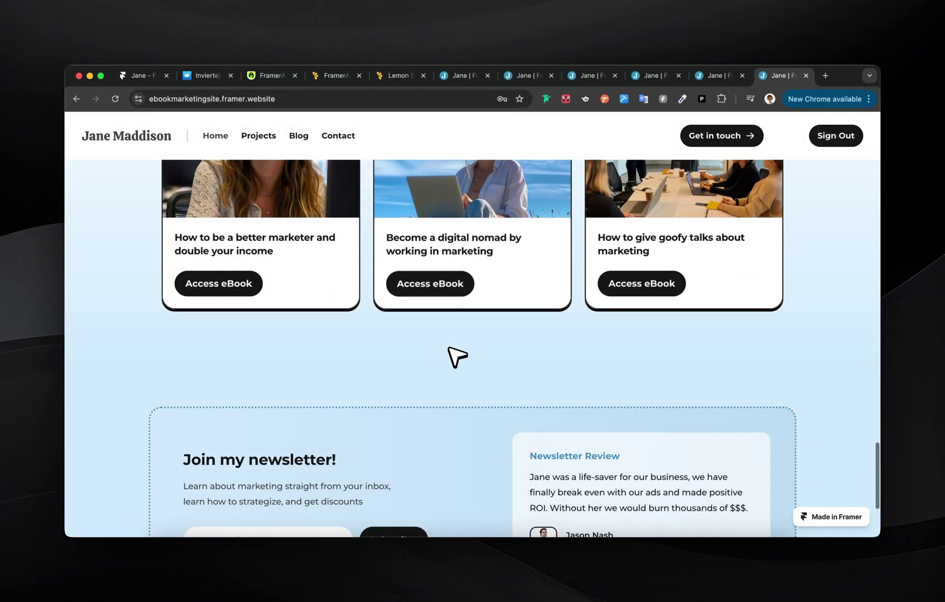
left_click(443, 289)
scroll(586, 356, "down", 20)
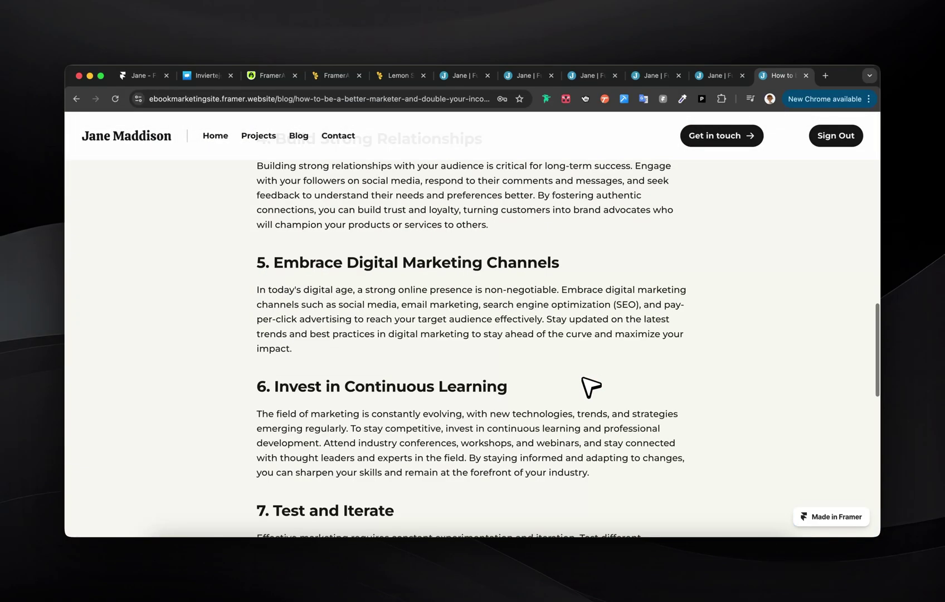
scroll(587, 384, "up", 20)
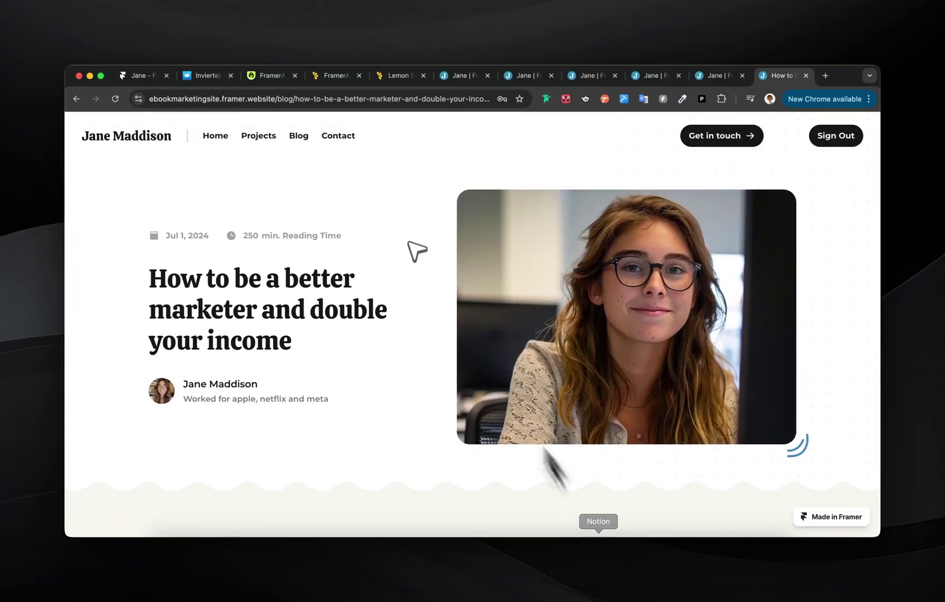
left_click(384, 100)
key("super+c")
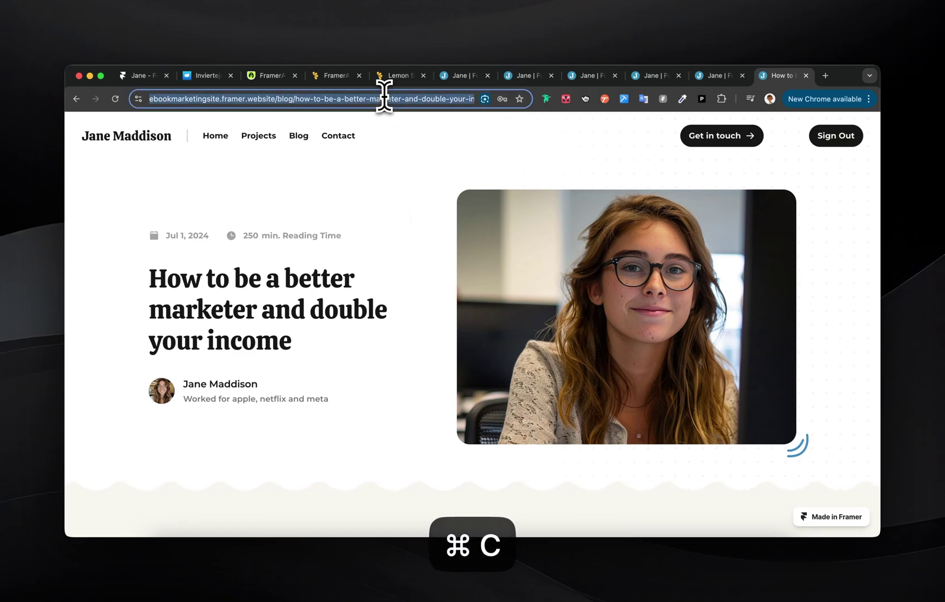
key("Escape")
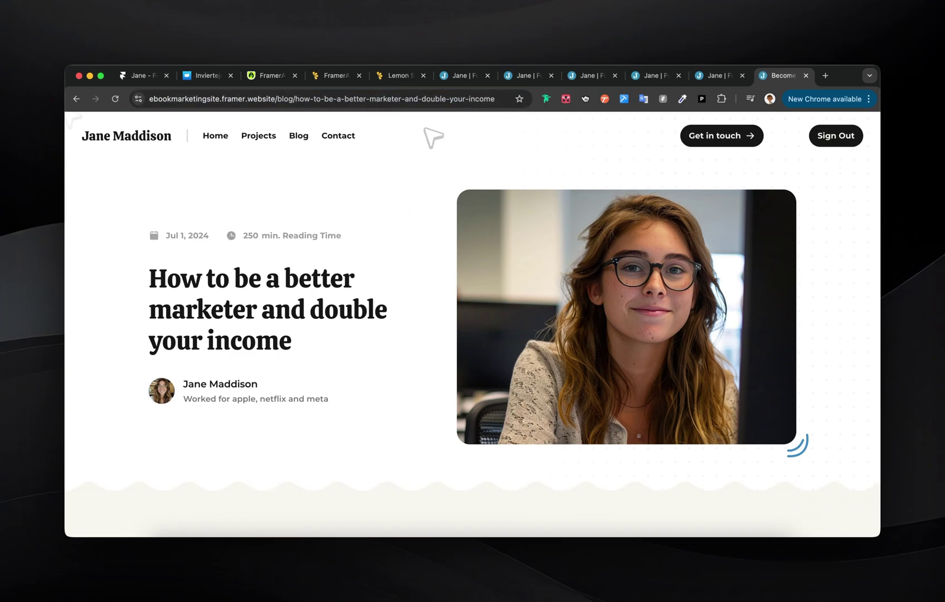
- Sign out and reload the copied eBook URL, which now redirects to /access-denied
left_click(836, 142)
left_click(428, 100)
key("super+v")
key("Return")
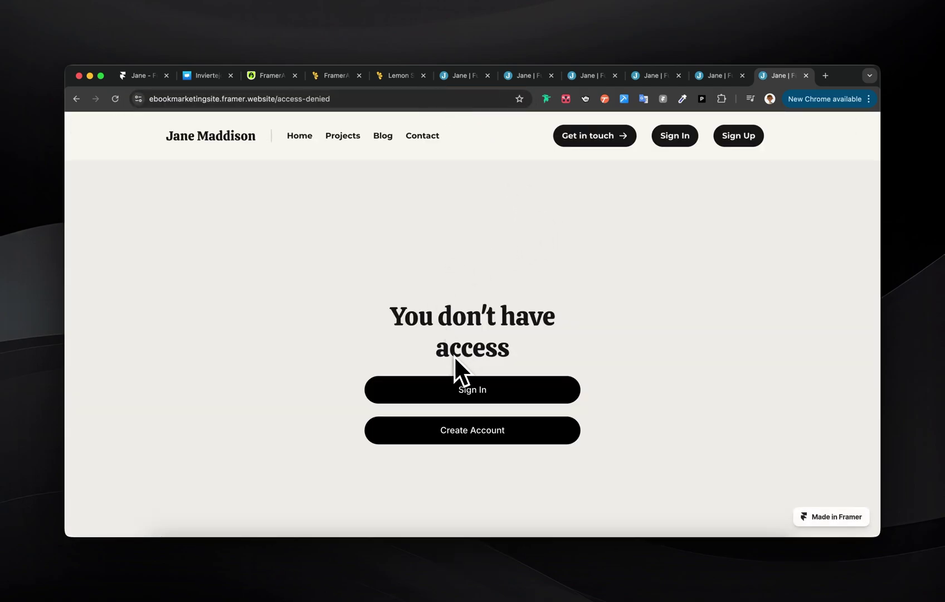